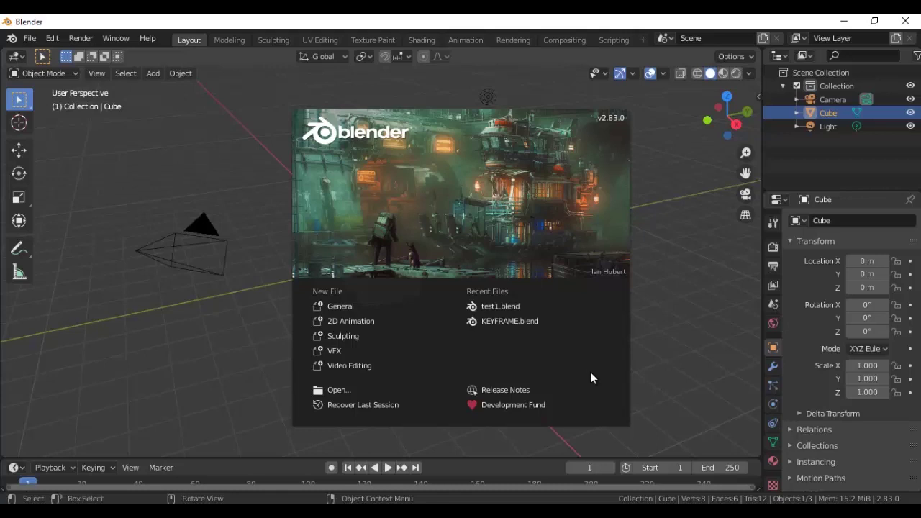
Dismiss the startup splash screen to reveal the default scene.
{"action": "left_click", "coordinate": [682, 377]}
Delete the default cube.
{"action": "middle_click_drag", "start_coordinate": [682, 377], "coordinate": [518, 367]}
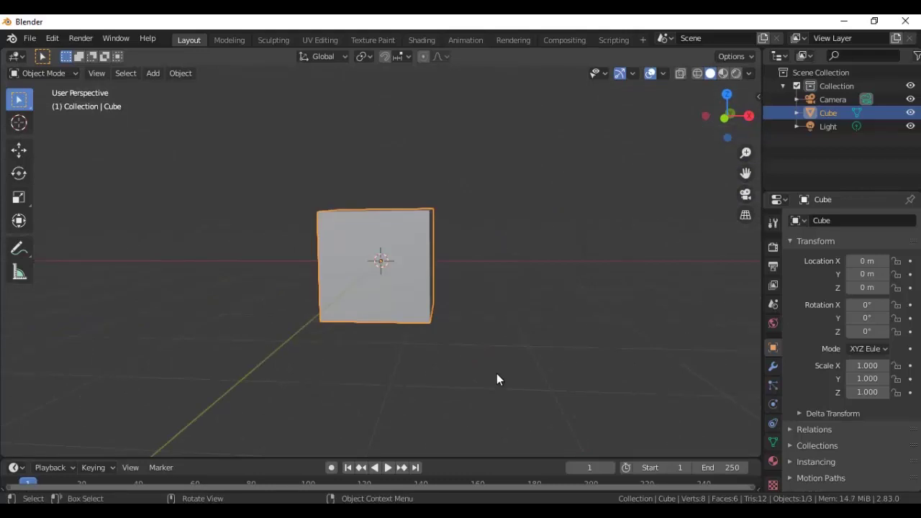
{"action": "scroll", "coordinate": [497, 374], "scroll_direction": "down", "scroll_amount": 1}
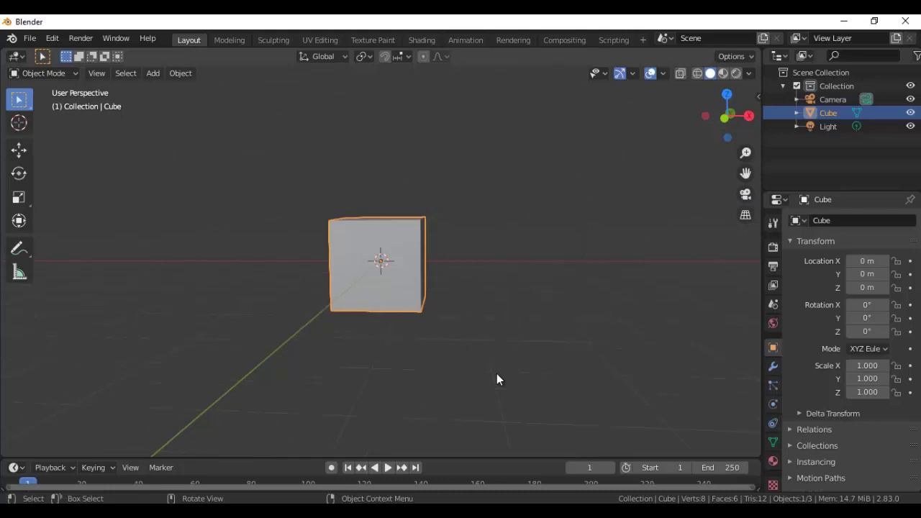
{"action": "key", "text": "Delete"}
Add a Bezier curve at the origin and view it from the top.
{"action": "key", "text": "shift+a"}
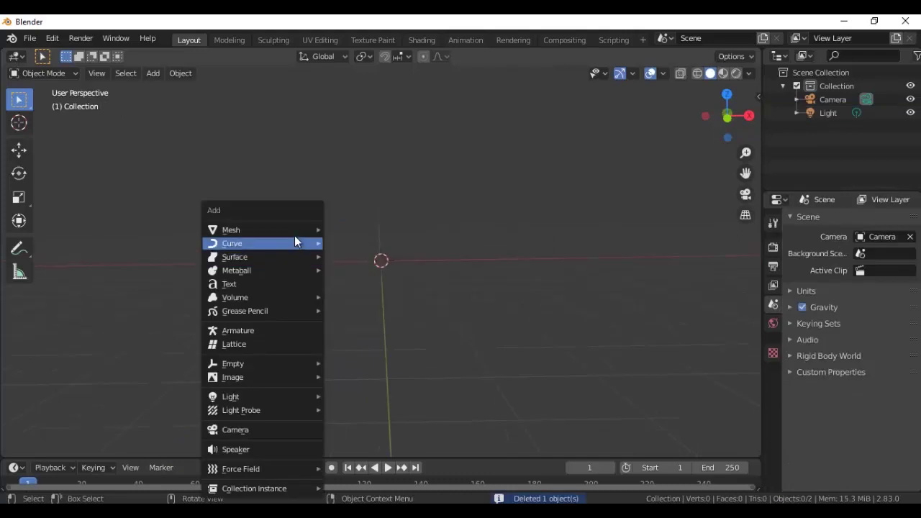
{"action": "mouse_move", "coordinate": [304, 236]}
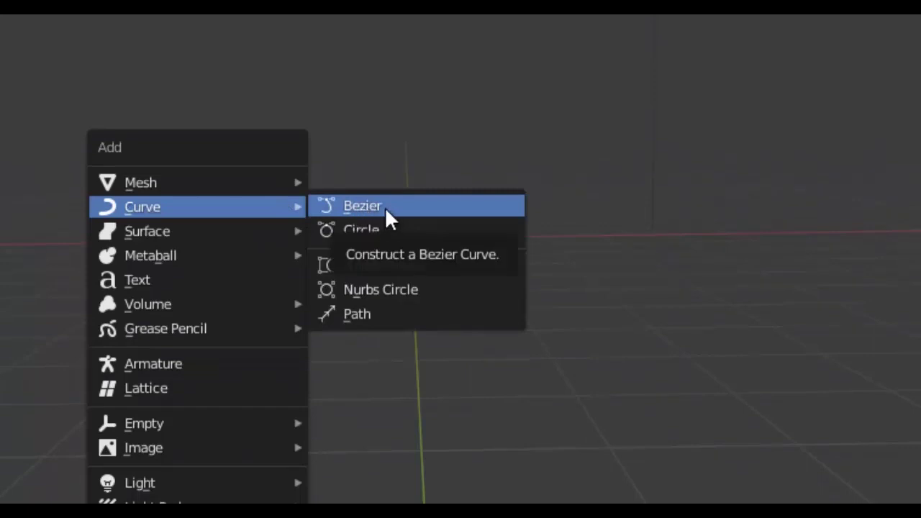
{"action": "left_click", "coordinate": [408, 207]}
{"action": "middle_click_drag", "start_coordinate": [451, 309], "coordinate": [419, 335]}
{"action": "key", "text": "KP_7"}
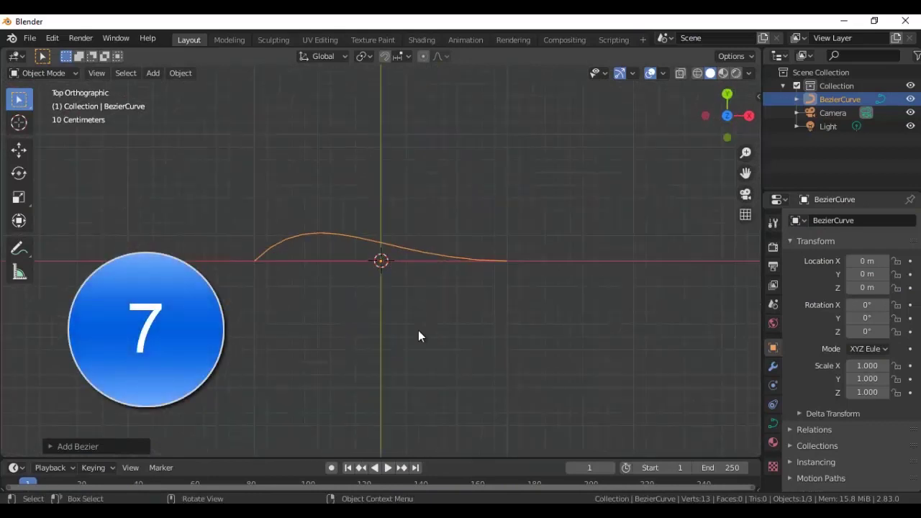
{"action": "scroll", "coordinate": [416, 330], "scroll_direction": "up", "scroll_amount": 3}
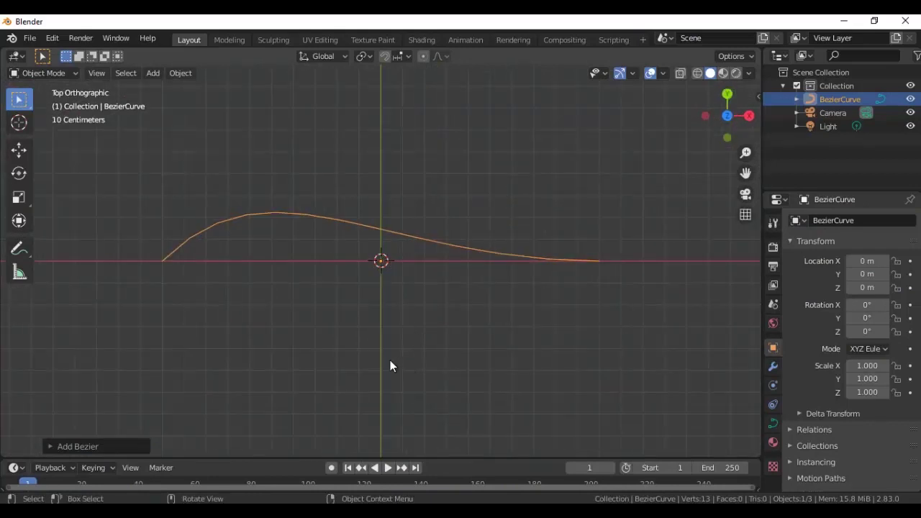
In Edit Mode, reposition the handle at the curve's top end along X.
{"action": "key", "text": "Tab"}
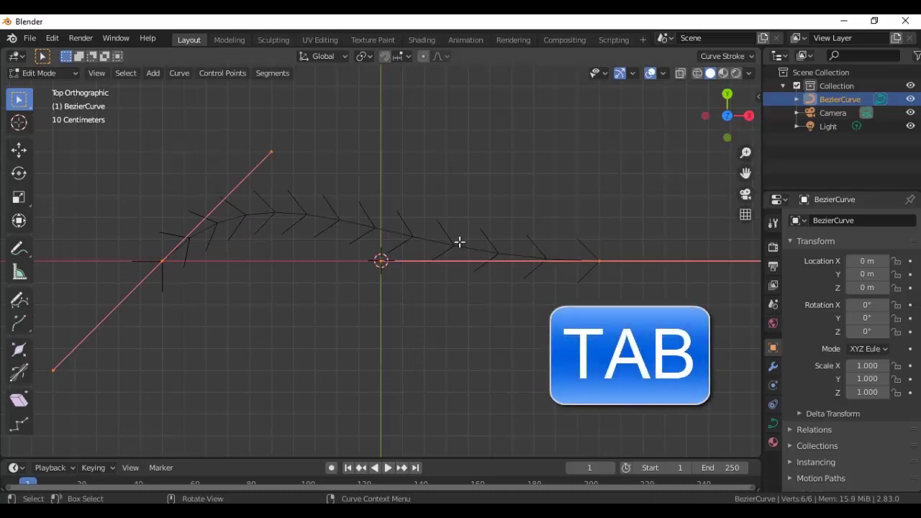
{"action": "key", "text": "alt+a"}
{"action": "left_click", "coordinate": [18, 149]}
{"action": "left_click_drag", "start_coordinate": [271, 153], "coordinate": [295, 126]}
{"action": "key", "text": "g"}
{"action": "left_click", "coordinate": [332, 371]}
{"action": "key", "text": "ctrl+z"}
{"action": "key", "text": "g"}
{"action": "left_click", "coordinate": [417, 257]}
Move the remaining left and right handle tips to bend the curve into an arch.
{"action": "left_click", "coordinate": [382, 259]}
{"action": "key", "text": "g"}
{"action": "left_click", "coordinate": [508, 131]}
{"action": "key", "text": "alt+a"}
{"action": "left_click", "coordinate": [338, 96]}
{"action": "key", "text": "g"}
{"action": "left_click", "coordinate": [311, 74]}
{"action": "left_click", "coordinate": [482, 158]}
{"action": "key", "text": "g"}
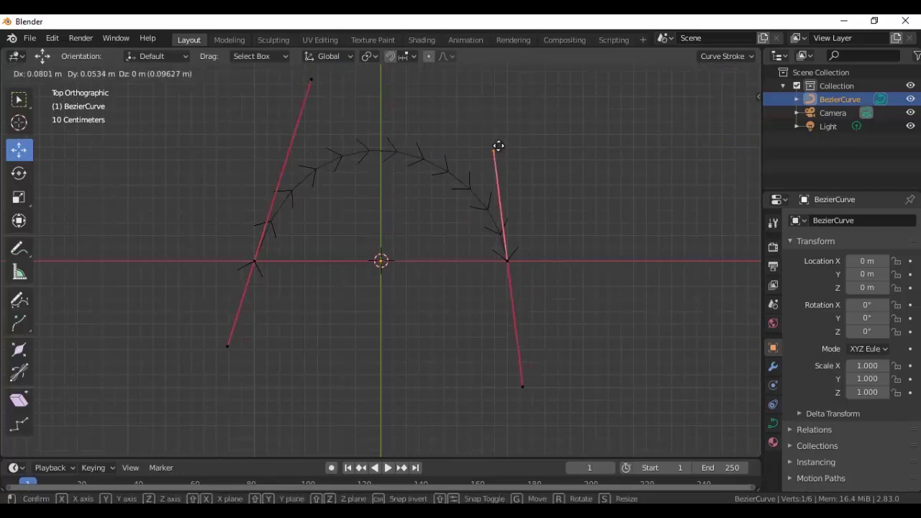
{"action": "left_click", "coordinate": [507, 141]}
{"action": "left_click", "coordinate": [311, 79]}
{"action": "key", "text": "g"}
{"action": "left_click", "coordinate": [297, 83]}
Check the arch in Object Mode, then subdivide all points repeatedly to 27 control points.
{"action": "left_click", "coordinate": [41, 72]}
{"action": "left_click", "coordinate": [52, 89]}
{"action": "left_click", "coordinate": [43, 73]}
{"action": "left_click", "coordinate": [43, 103]}
{"action": "key", "text": "a"}
{"action": "right_click", "coordinate": [504, 134]}
{"action": "left_click", "coordinate": [496, 133]}
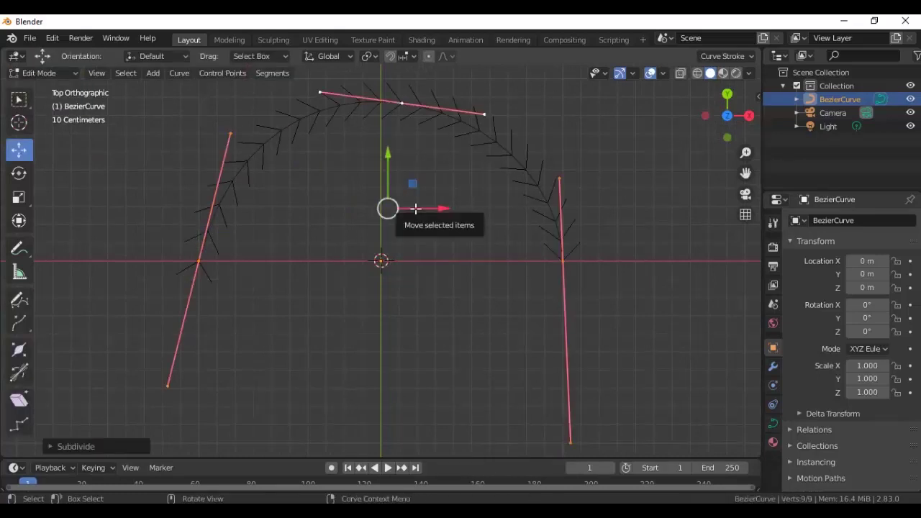
{"action": "key", "text": "a"}
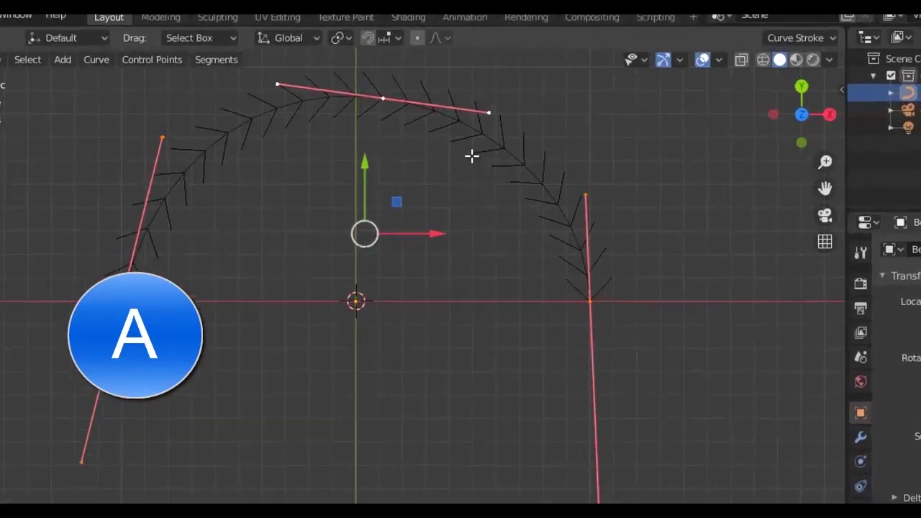
{"action": "right_click", "coordinate": [481, 135]}
{"action": "left_click", "coordinate": [491, 147]}
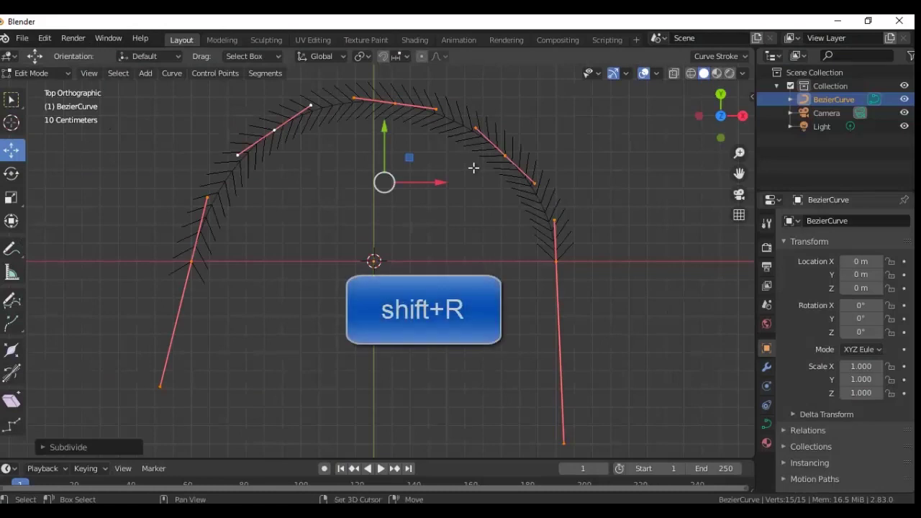
{"action": "key", "text": "shift+r"}
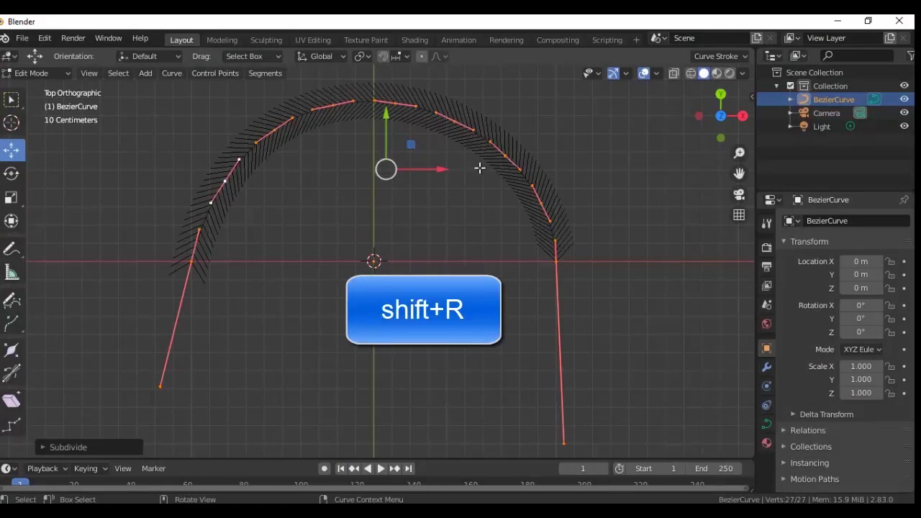
{"action": "key", "text": "Tab"}
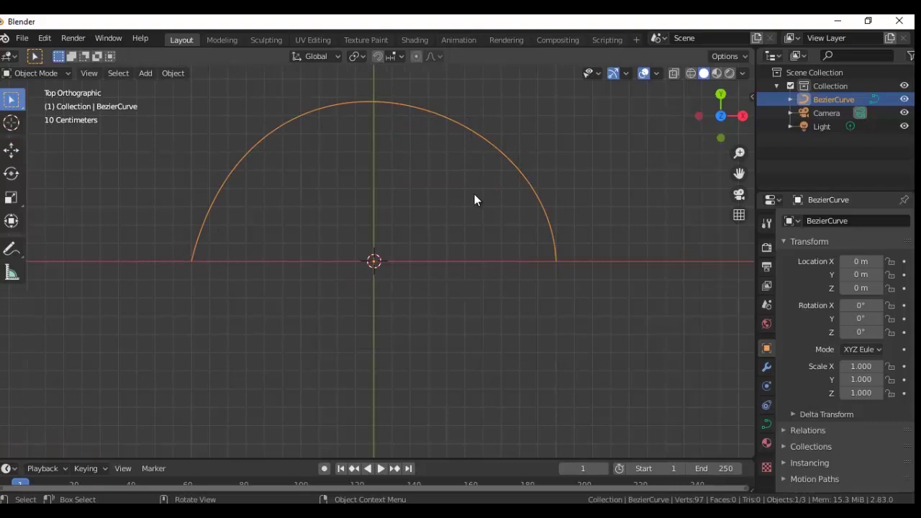
Convert the arch curve into a mesh.
{"action": "middle_click_drag", "start_coordinate": [514, 260], "coordinate": [502, 294]}
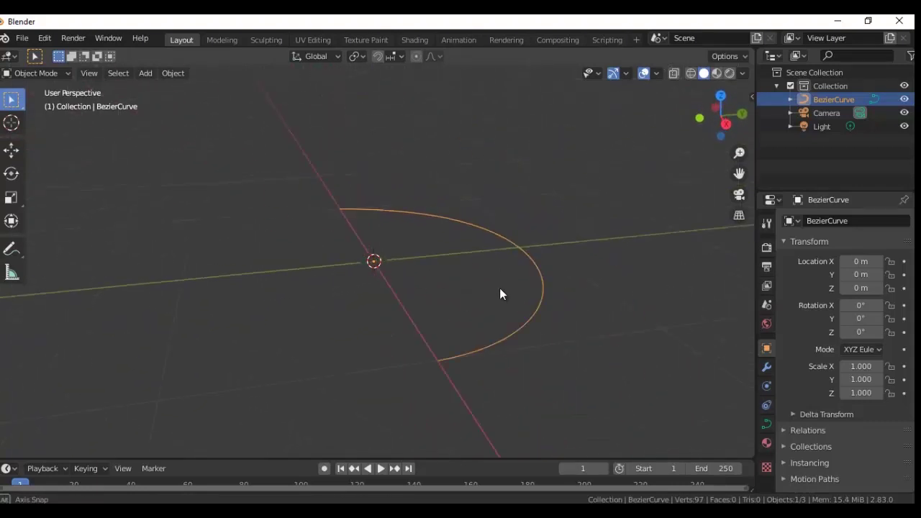
{"action": "right_click", "coordinate": [501, 294]}
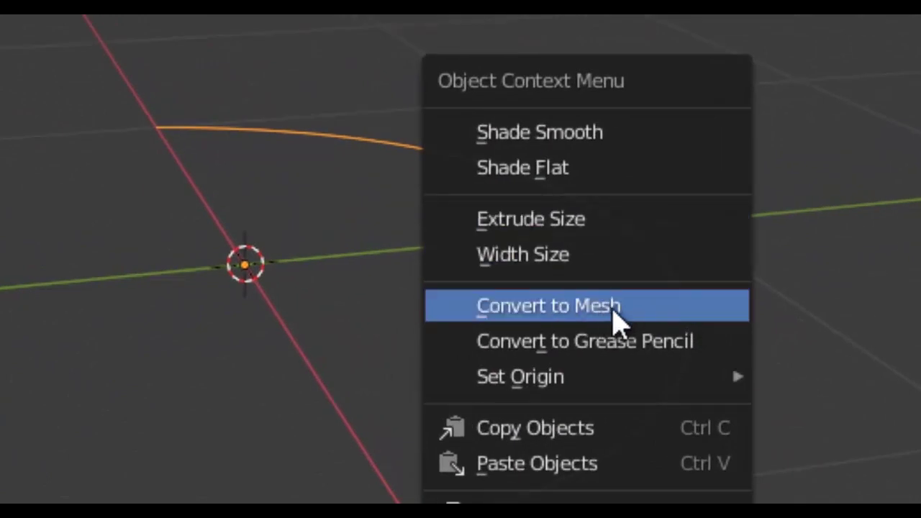
{"action": "left_click", "coordinate": [612, 306]}
Scale all vertices down slightly and extrude them up Z about 0.097 m.
{"action": "key", "text": "Tab"}
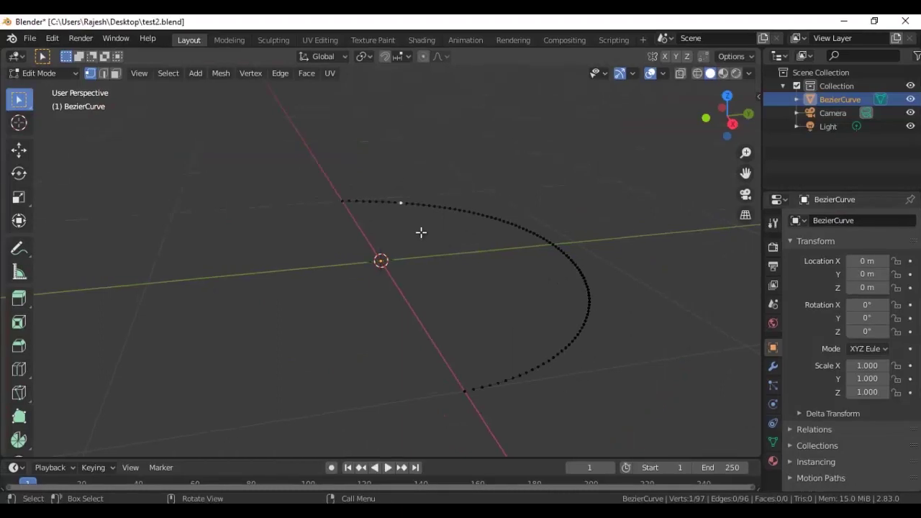
{"action": "key", "text": "a"}
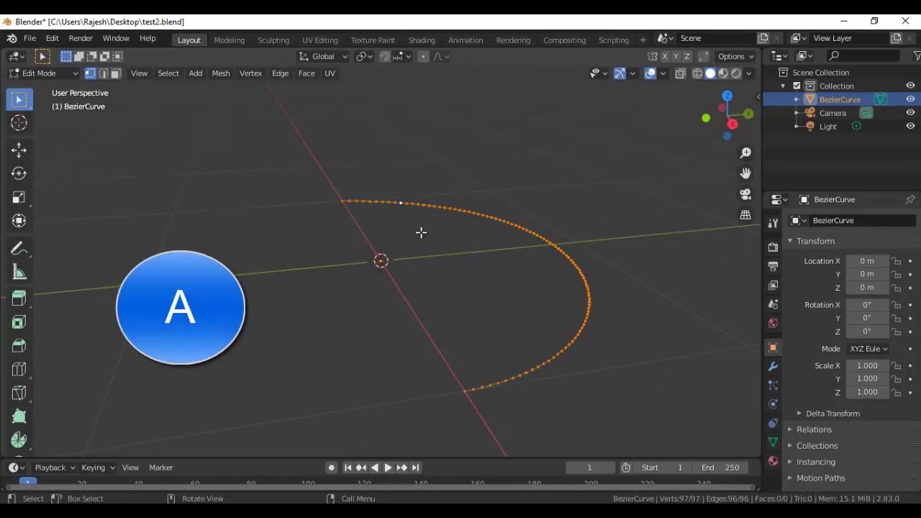
{"action": "key", "text": "s"}
{"action": "left_click", "coordinate": [461, 252]}
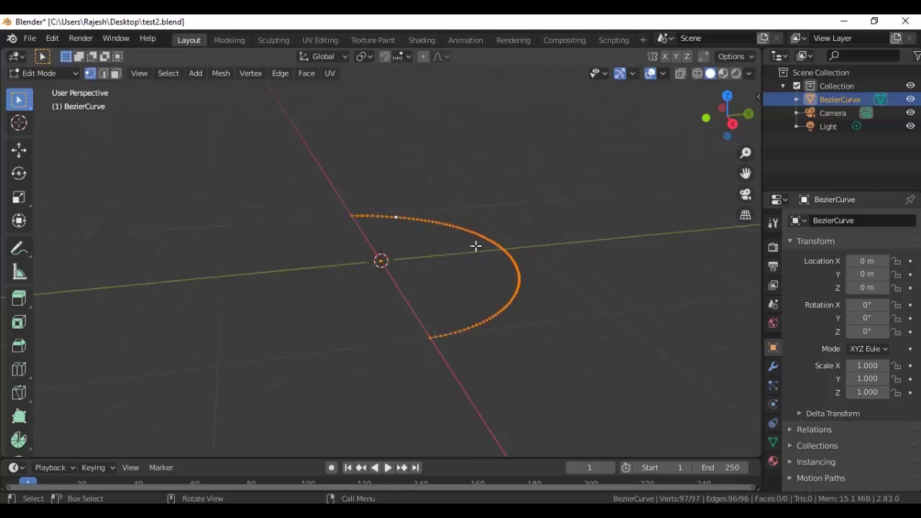
{"action": "key", "text": "e"}
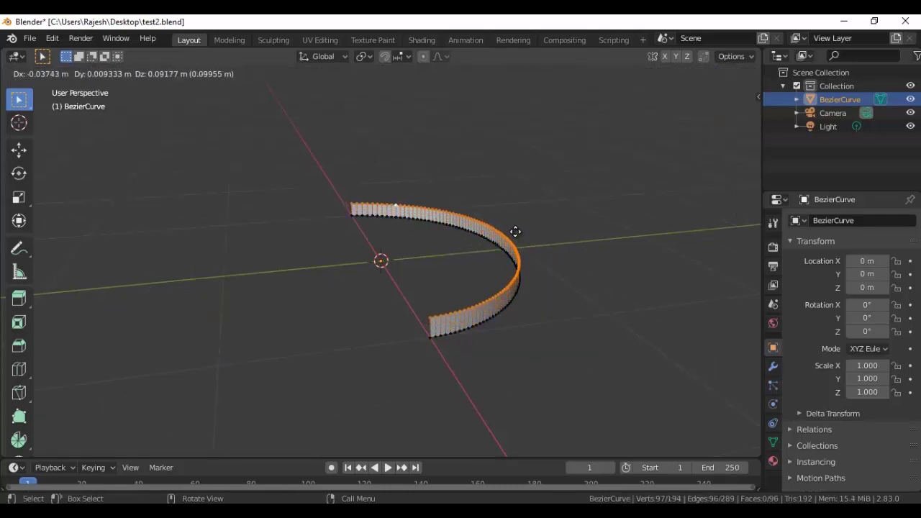
{"action": "key", "text": "z"}
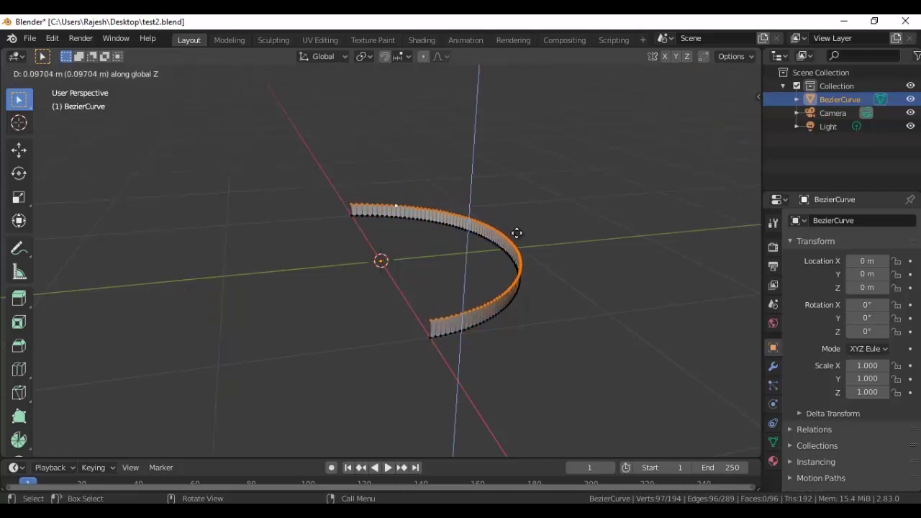
{"action": "left_click", "coordinate": [519, 224]}
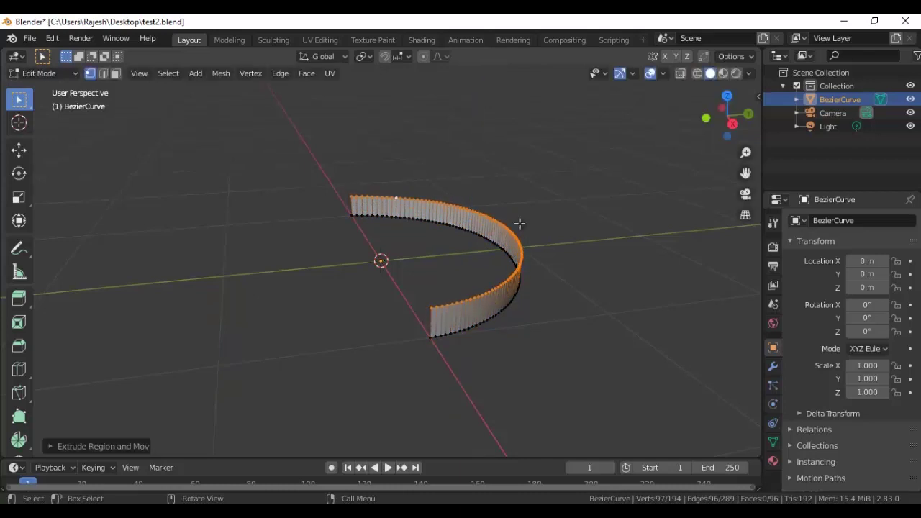
Rotate the strip 270° around X so it stands upright.
{"action": "key", "text": "shift+space"}
{"action": "key", "text": "r"}
{"action": "left_click_drag", "start_coordinate": [349, 237], "coordinate": [360, 302]}
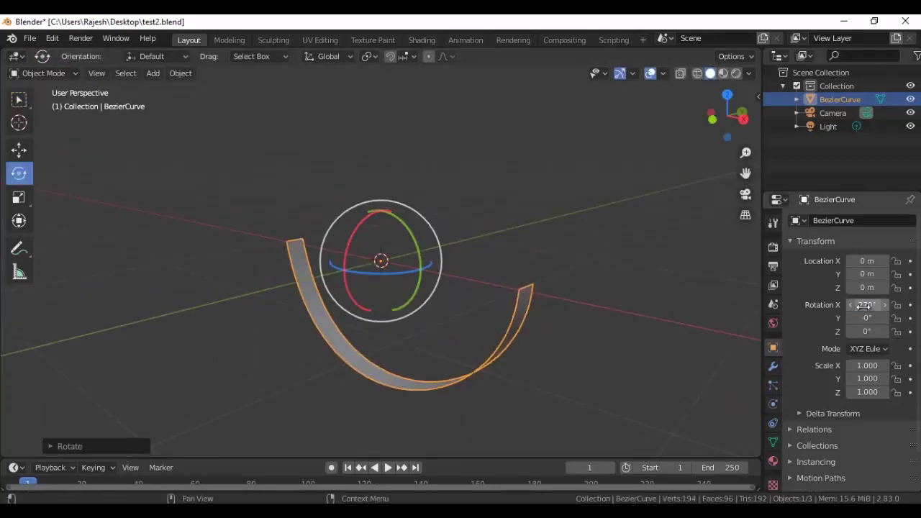
{"action": "middle_click_drag", "start_coordinate": [386, 365], "coordinate": [450, 360]}
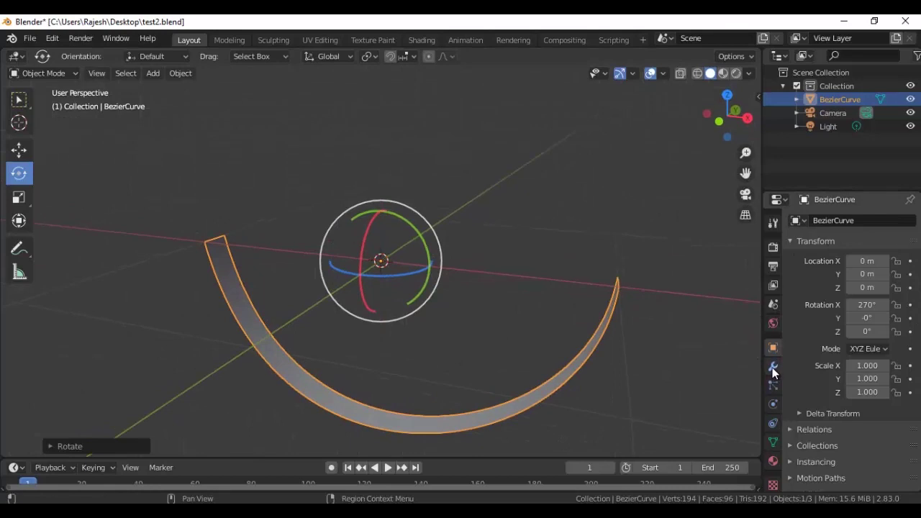
Apply a Solidify modifier of about 0.07 m thickness and scale the band up.
{"action": "left_click", "coordinate": [773, 367]}
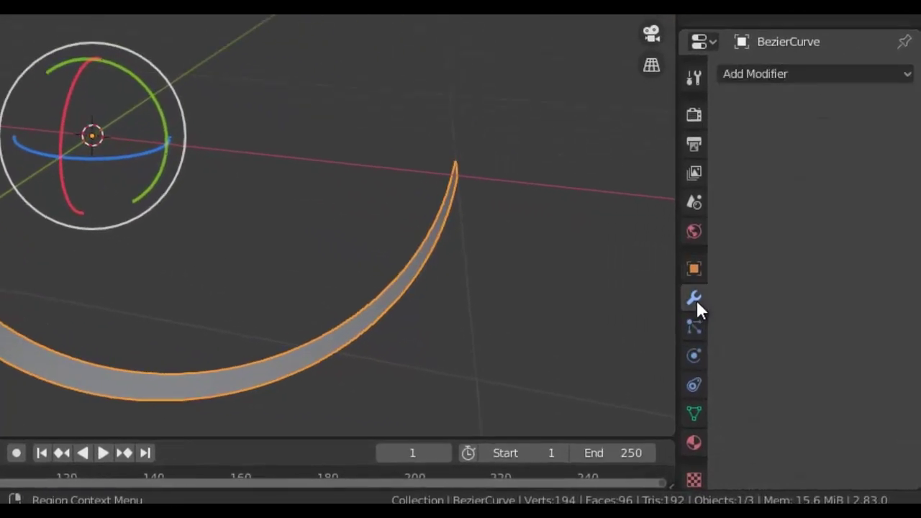
{"action": "left_click", "coordinate": [820, 76]}
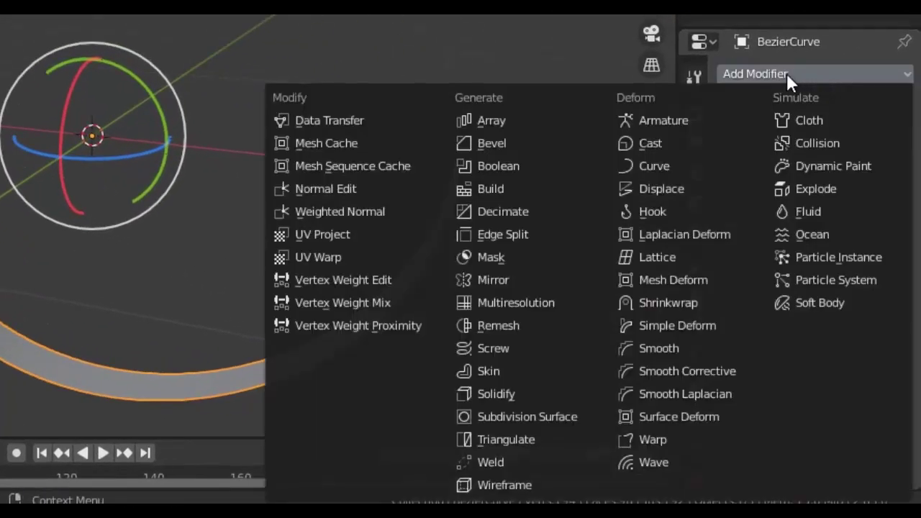
{"action": "left_click", "coordinate": [545, 395]}
{"action": "mouse_move", "coordinate": [751, 193]}
{"action": "left_mouse_down"}
{"action": "mouse_move", "coordinate": [783, 189]}
{"action": "mouse_move", "coordinate": [760, 191]}
{"action": "left_mouse_up"}
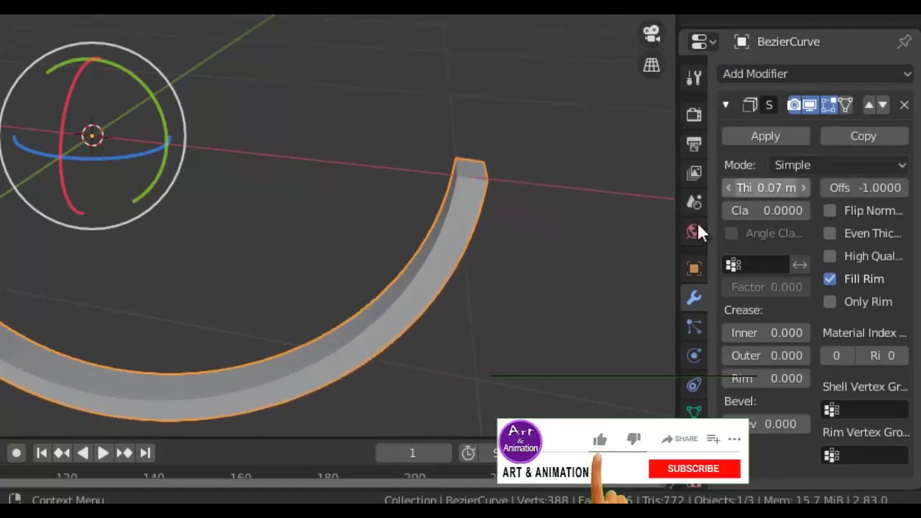
{"action": "left_click", "coordinate": [794, 140]}
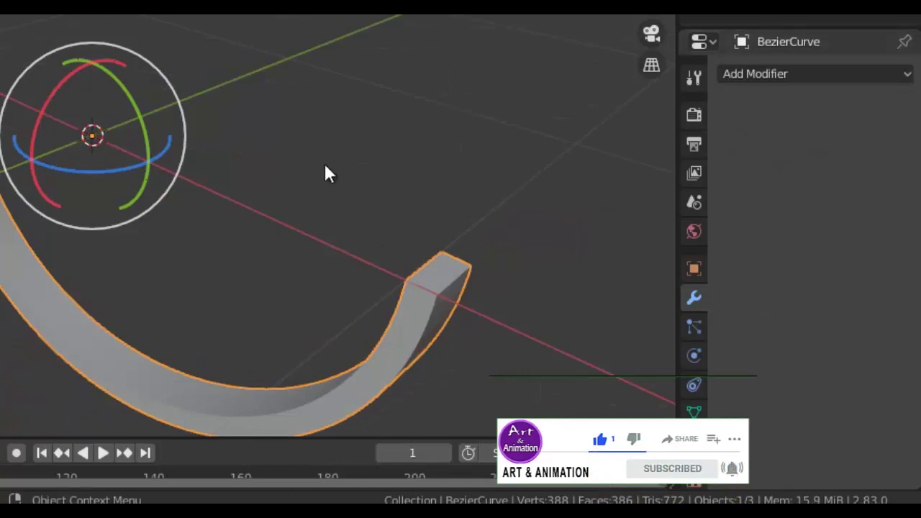
{"action": "left_click_drag", "start_coordinate": [416, 250], "coordinate": [437, 238]}
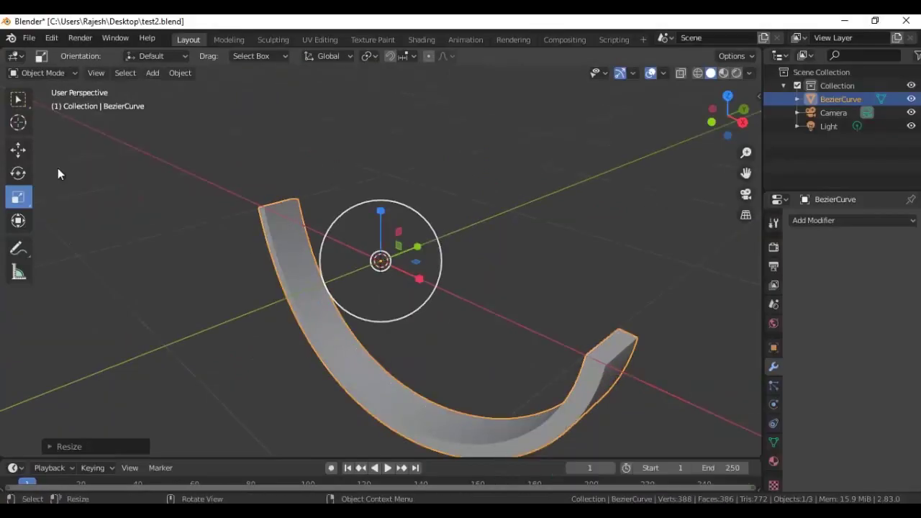
Lift the band upward along Z and view it from the front.
{"action": "left_click", "coordinate": [18, 149]}
{"action": "left_click_drag", "start_coordinate": [387, 215], "coordinate": [388, 108]}
{"action": "middle_click_drag", "start_coordinate": [426, 469], "coordinate": [511, 413]}
{"action": "key", "text": "KP_1"}
{"action": "scroll", "coordinate": [519, 328], "scroll_direction": "down", "scroll_amount": 2}
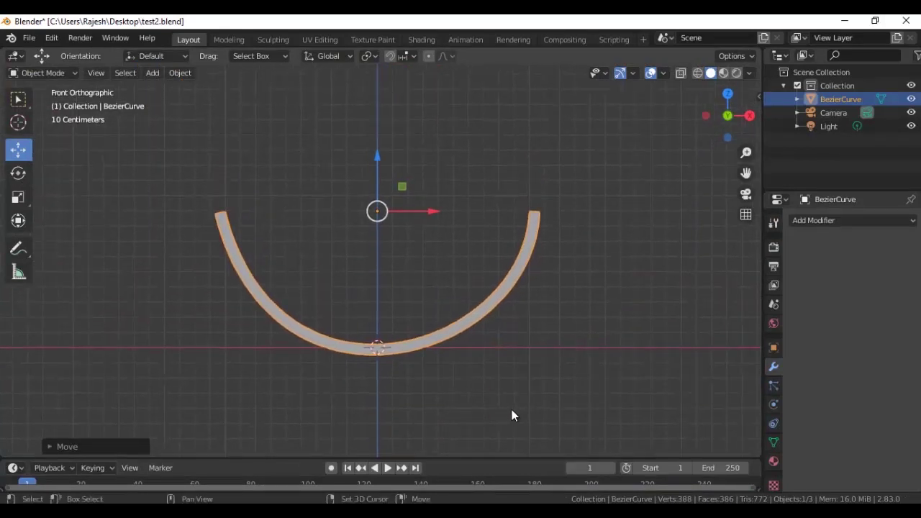
{"action": "scroll", "coordinate": [263, 233], "scroll_direction": "up", "scroll_amount": 2}
Add a UV sphere scaled to about 0.115 inside the band, then switch to Shading.
{"action": "key", "text": "shift+a"}
{"action": "mouse_move", "coordinate": [263, 233]}
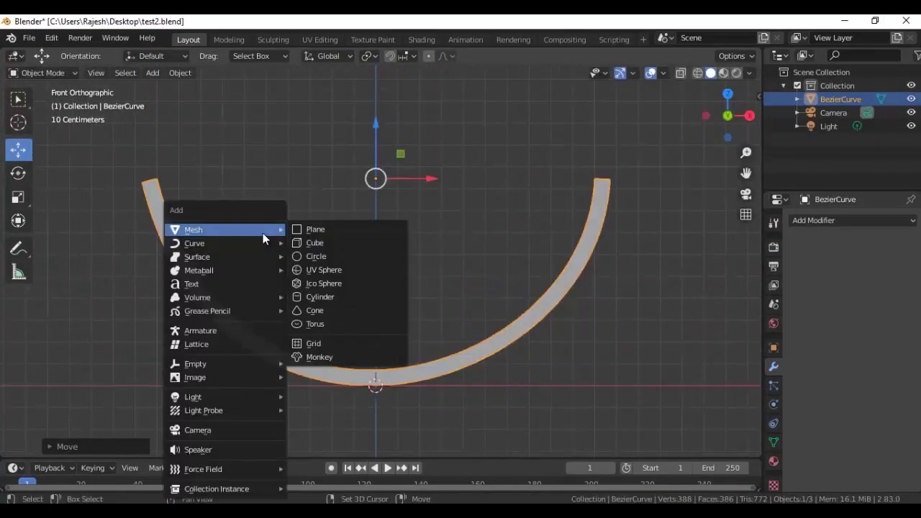
{"action": "left_click", "coordinate": [327, 268]}
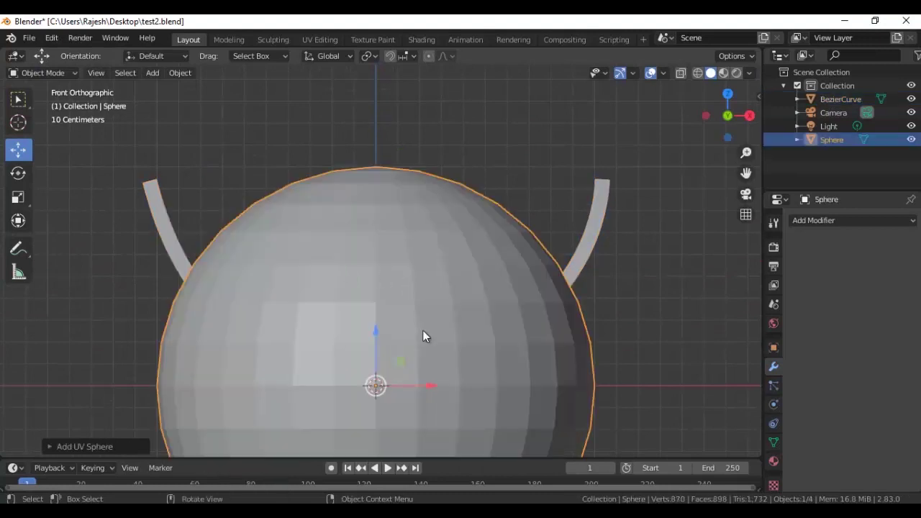
{"action": "scroll", "coordinate": [472, 340], "scroll_direction": "down", "scroll_amount": 3}
{"action": "scroll", "coordinate": [472, 339], "scroll_direction": "down", "scroll_amount": 2}
{"action": "key", "text": "s"}
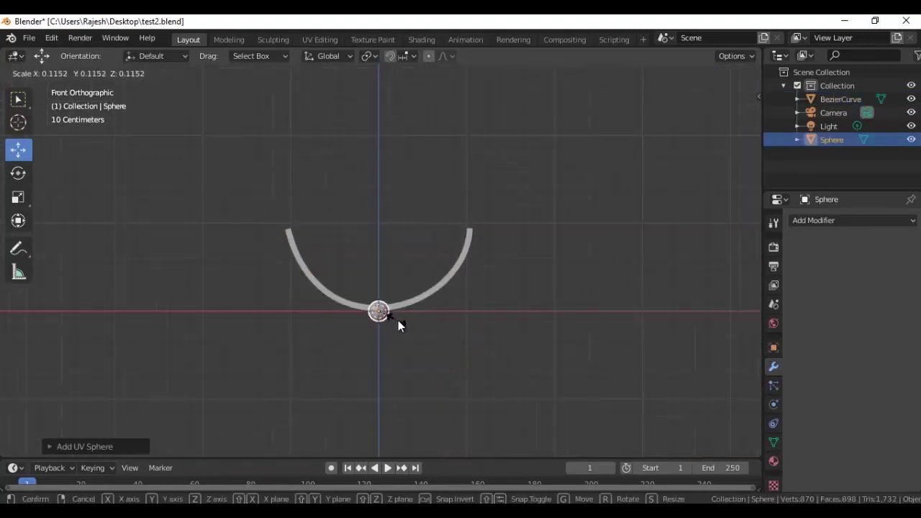
{"action": "left_click", "coordinate": [404, 320]}
{"action": "key", "text": "g"}
{"action": "left_click", "coordinate": [424, 303]}
{"action": "scroll", "coordinate": [424, 303], "scroll_direction": "up", "scroll_amount": 6}
{"action": "key", "text": "s"}
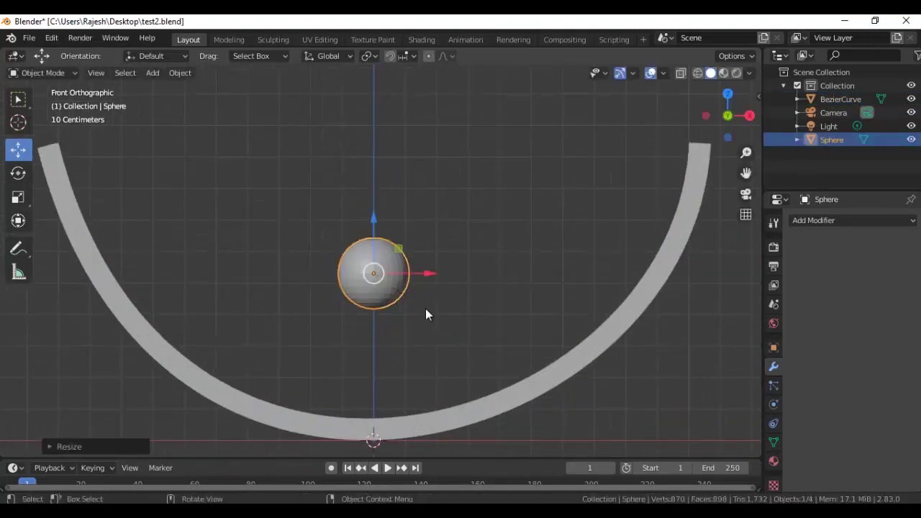
{"action": "left_click", "coordinate": [425, 312]}
{"action": "scroll", "coordinate": [490, 321], "scroll_direction": "up", "scroll_amount": 2}
{"action": "left_click", "coordinate": [423, 39]}
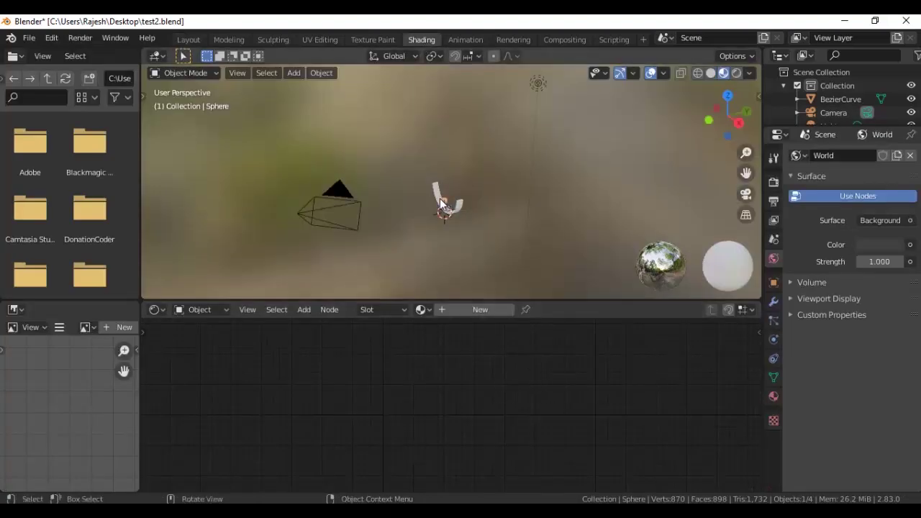
Give the sphere Material.001 plus a second slot Material.002 with a red base colour.
{"action": "key", "text": "KP_Decimal"}
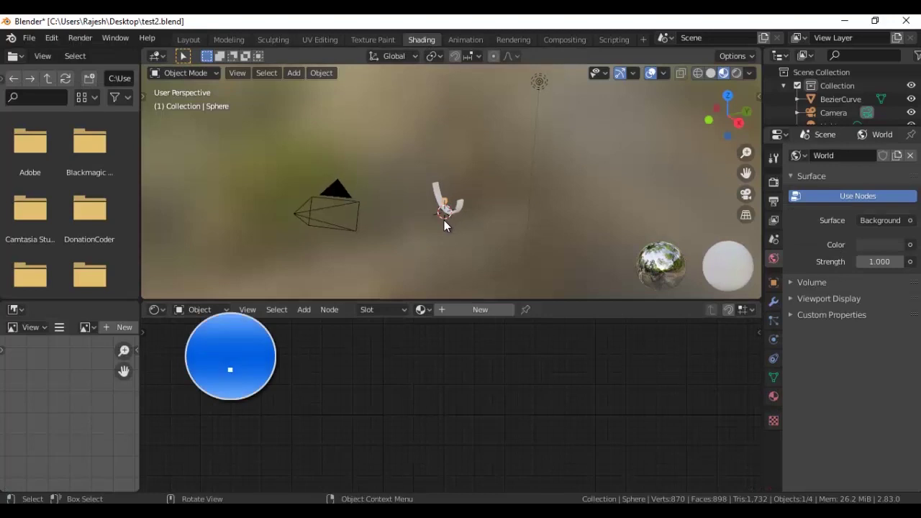
{"action": "middle_click_drag", "start_coordinate": [486, 254], "coordinate": [484, 233]}
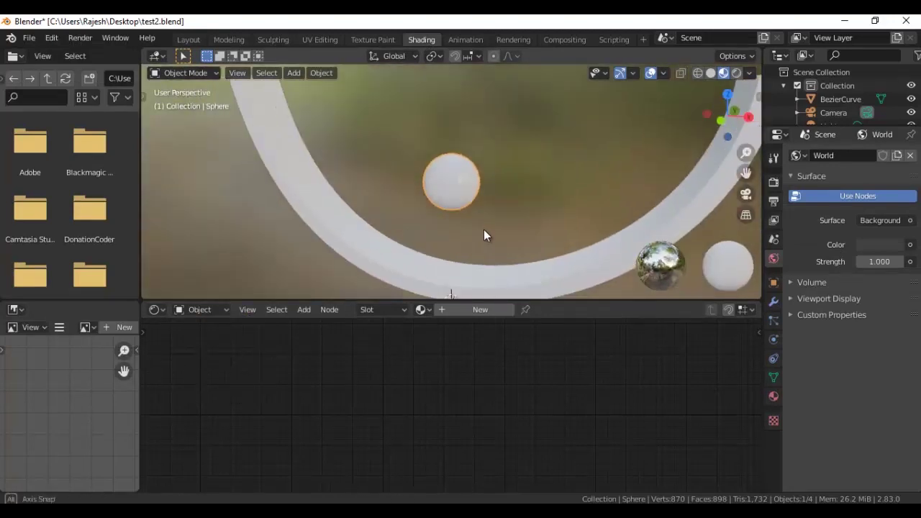
{"action": "scroll", "coordinate": [486, 228], "scroll_direction": "up", "scroll_amount": 2}
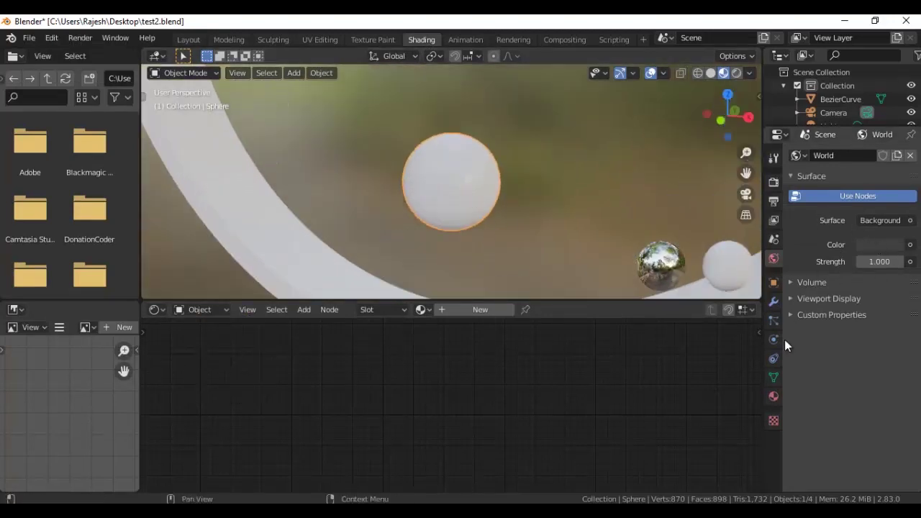
{"action": "left_click", "coordinate": [773, 396]}
{"action": "left_click", "coordinate": [867, 214]}
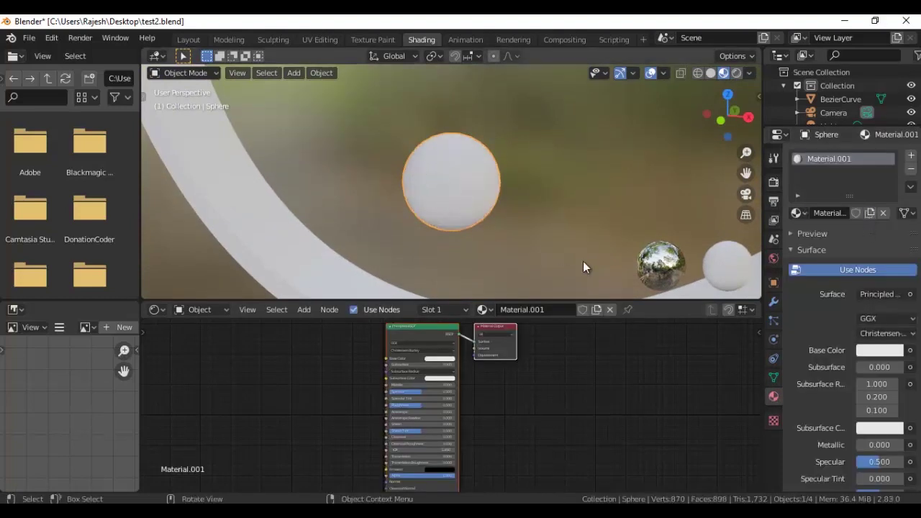
{"action": "left_click", "coordinate": [910, 157]}
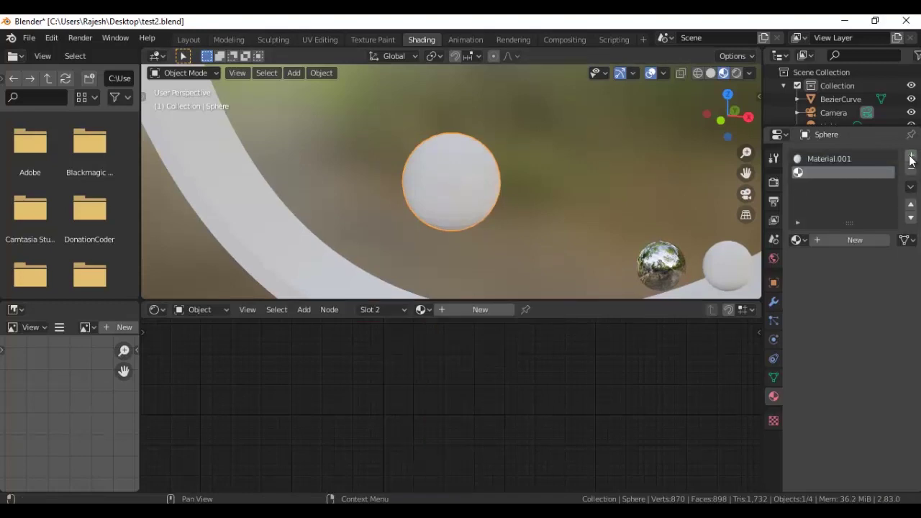
{"action": "left_click", "coordinate": [847, 241]}
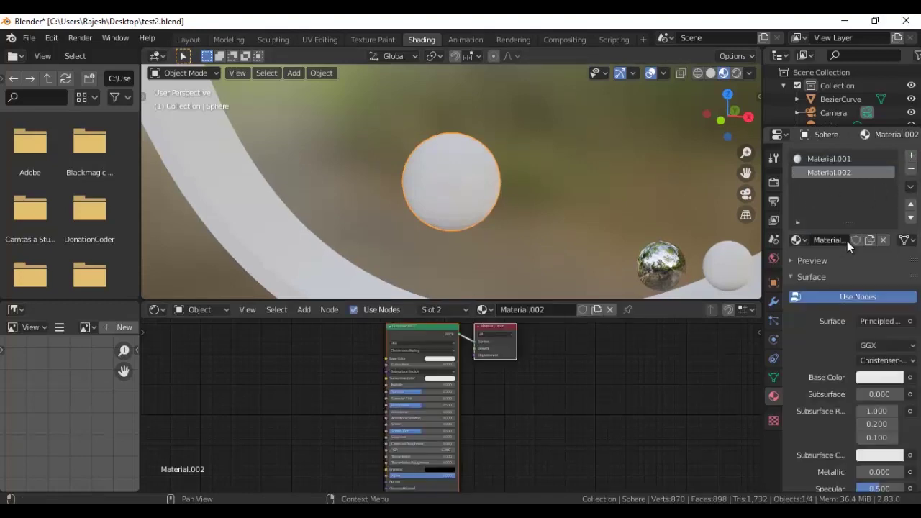
{"action": "left_click", "coordinate": [881, 380]}
{"action": "left_click_drag", "start_coordinate": [839, 242], "coordinate": [842, 279]}
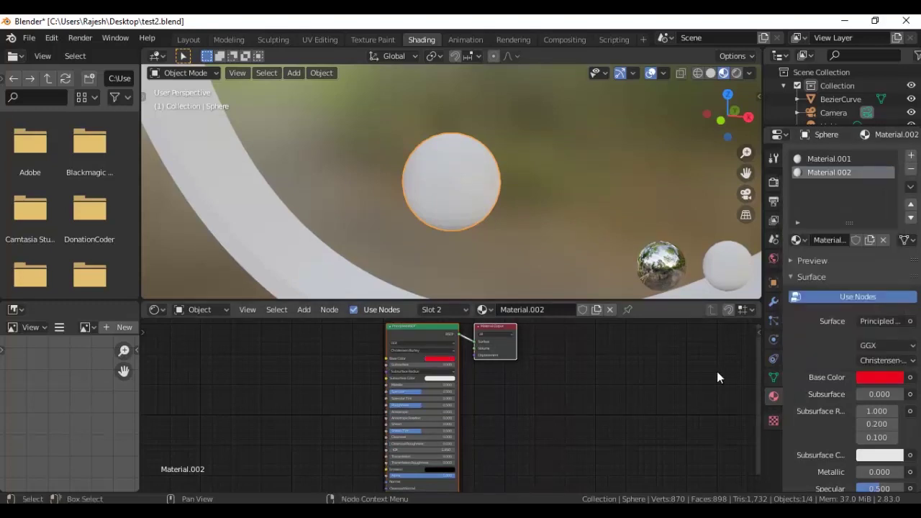
In Edit Mode front wireframe view, box-select the band of faces around the sphere's middle.
{"action": "middle_click_drag", "start_coordinate": [487, 245], "coordinate": [519, 227]}
{"action": "key", "text": "Tab"}
{"action": "scroll", "coordinate": [519, 228], "scroll_direction": "up", "scroll_amount": 3}
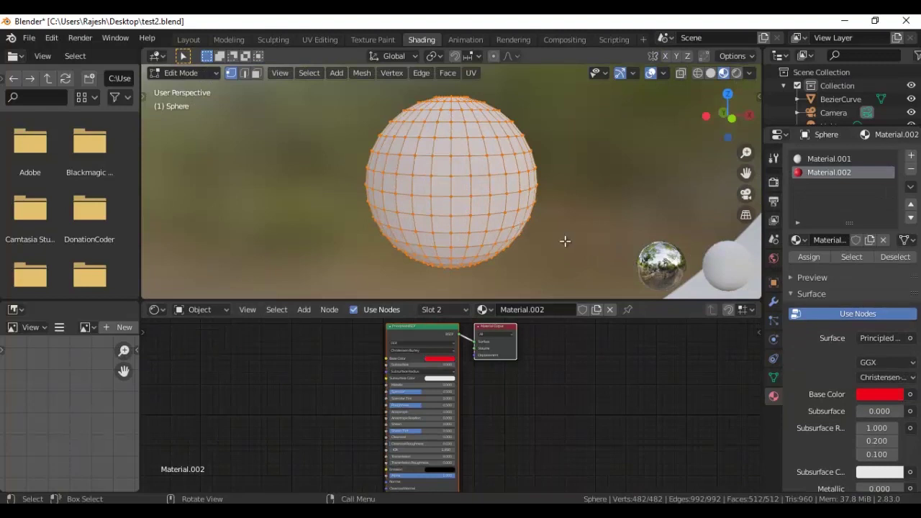
{"action": "key", "text": "KP_1"}
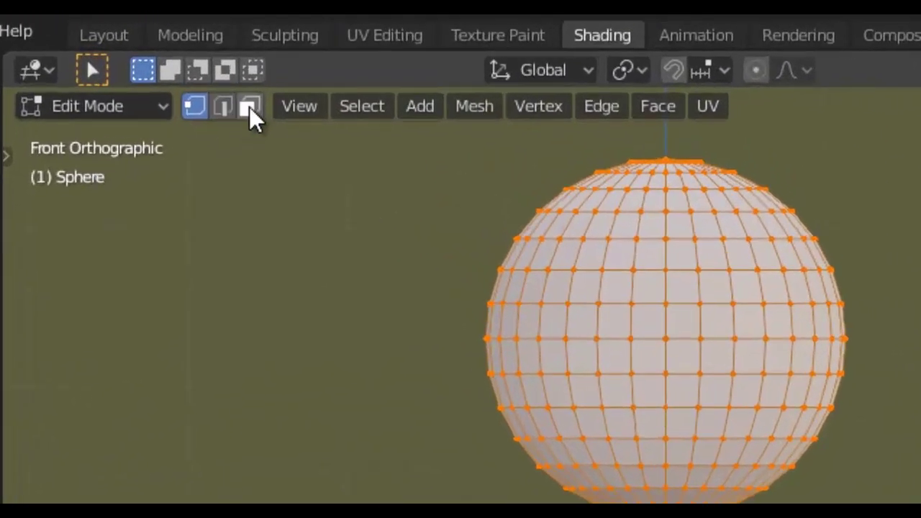
{"action": "left_click", "coordinate": [249, 108]}
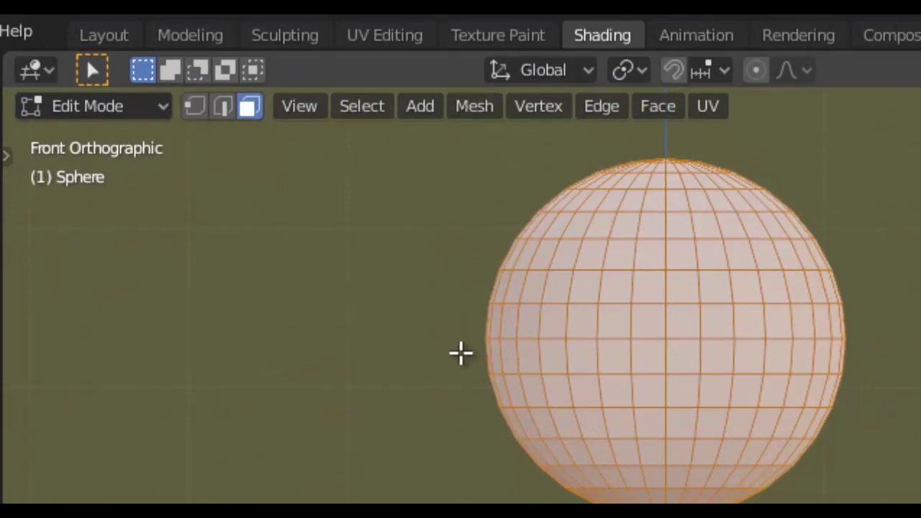
{"action": "key", "text": "alt+a"}
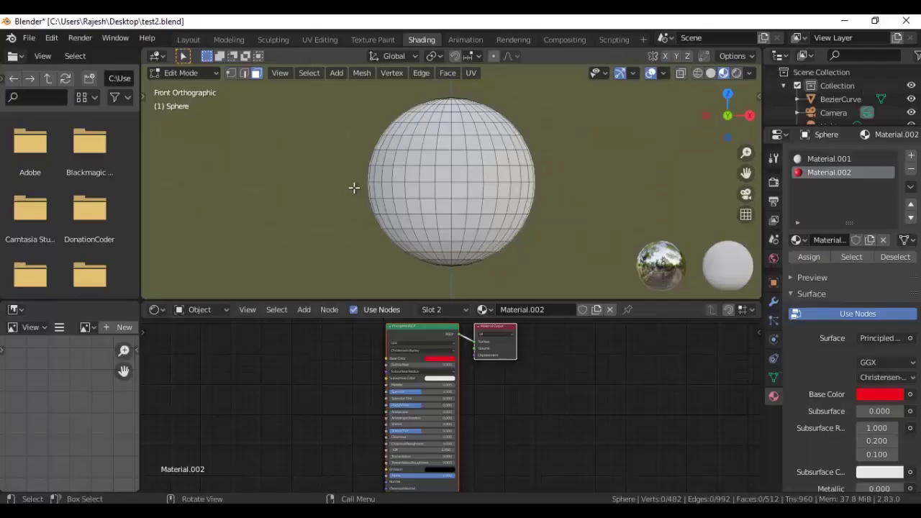
{"action": "key", "text": "z"}
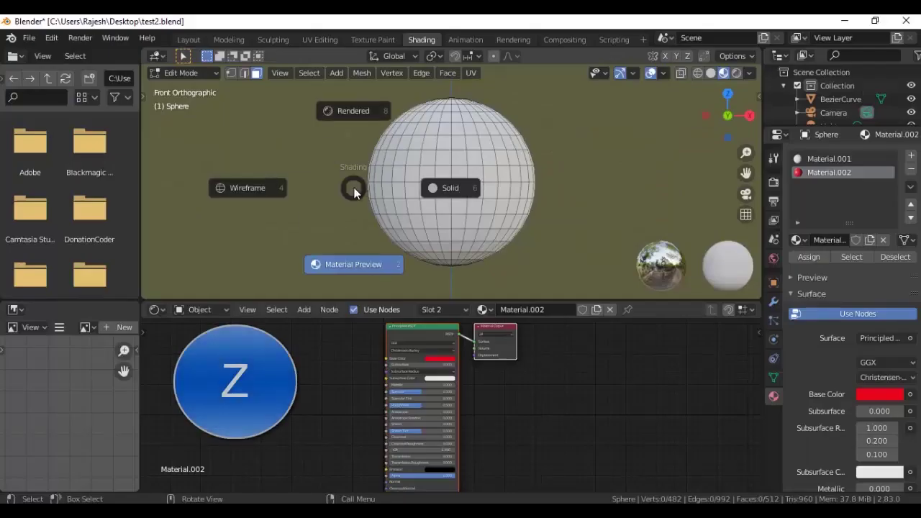
{"action": "left_click", "coordinate": [258, 186]}
{"action": "key", "text": "b"}
{"action": "left_click_drag", "start_coordinate": [358, 171], "coordinate": [562, 196]}
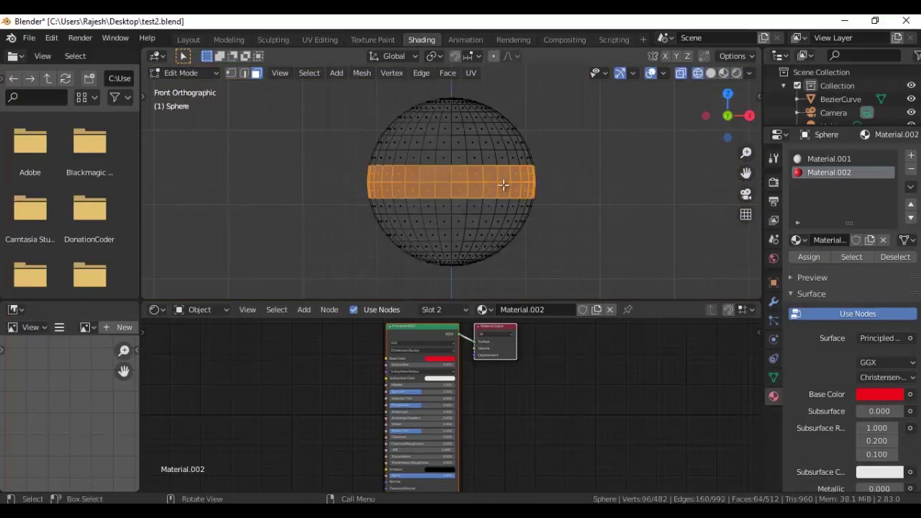
Assign red Material.002 to the selected band in Material Preview, then return to Layout.
{"action": "key", "text": "z"}
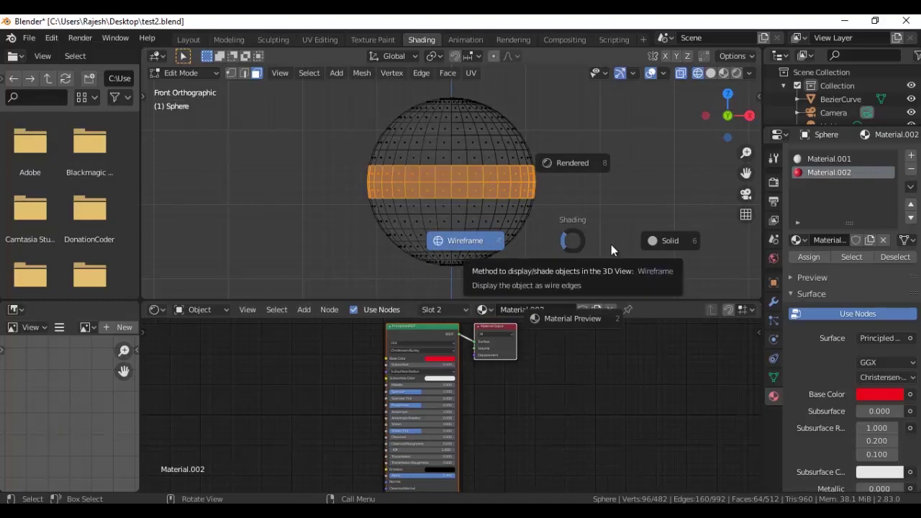
{"action": "left_click", "coordinate": [564, 318]}
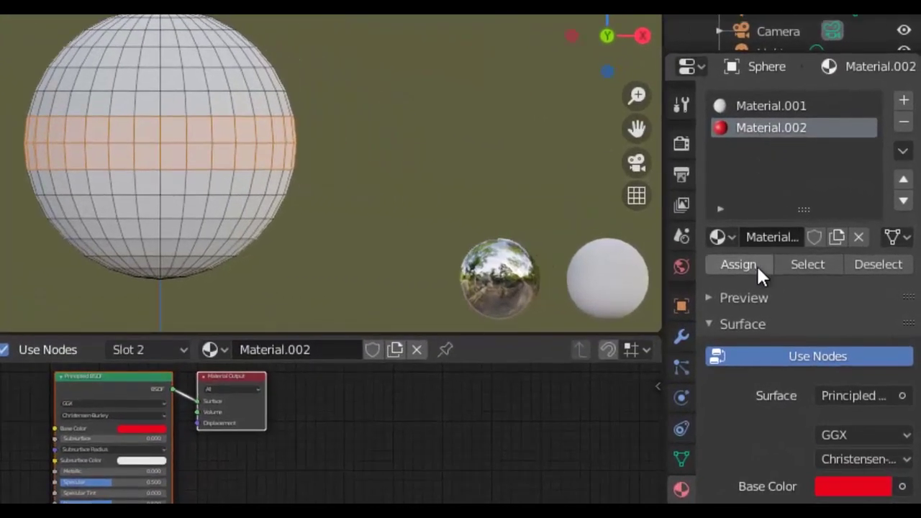
{"action": "left_click", "coordinate": [756, 264]}
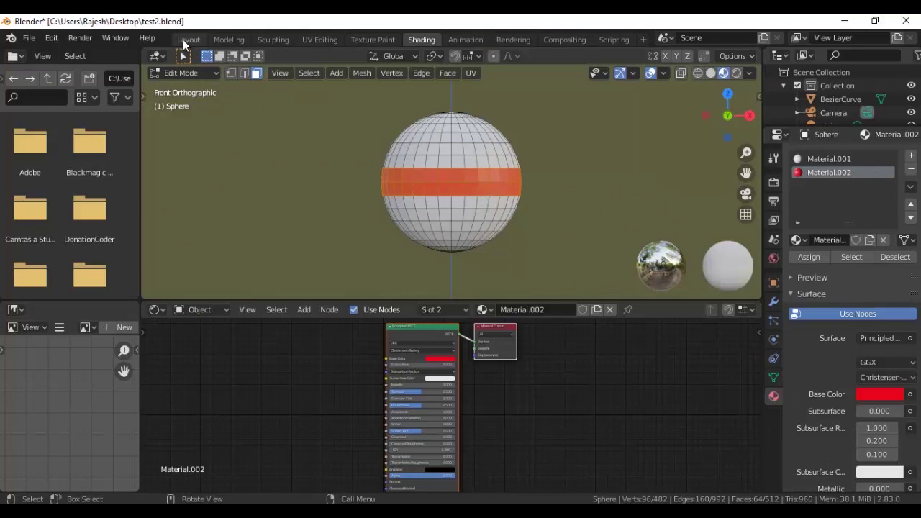
{"action": "left_click", "coordinate": [182, 40]}
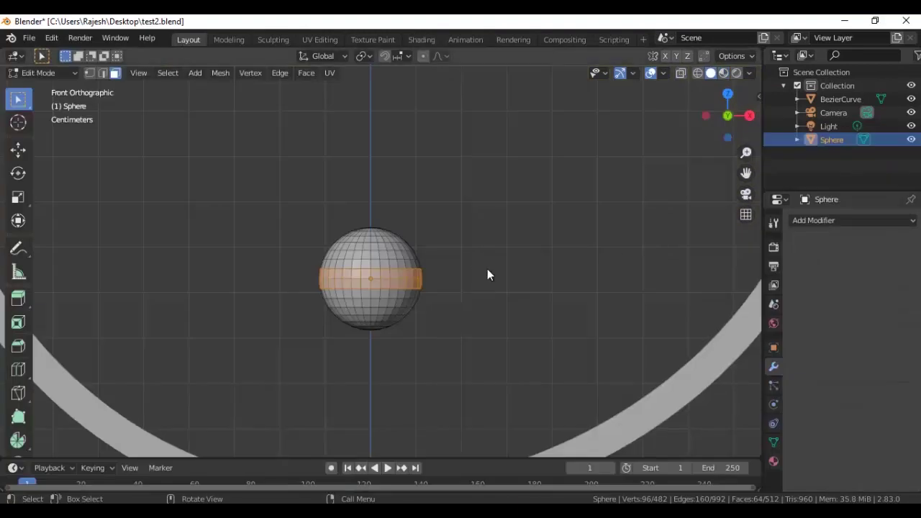
Show the red-striped sphere in Material Preview, save as test2.blend, and heighten the timeline.
{"action": "key", "text": "z"}
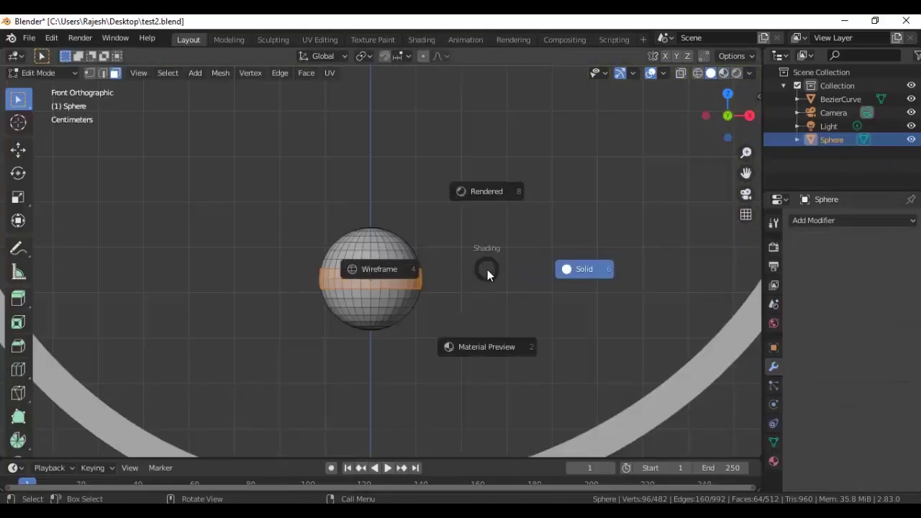
{"action": "left_click", "coordinate": [491, 343]}
{"action": "scroll", "coordinate": [492, 342], "scroll_direction": "down", "scroll_amount": 4}
{"action": "key", "text": "Tab"}
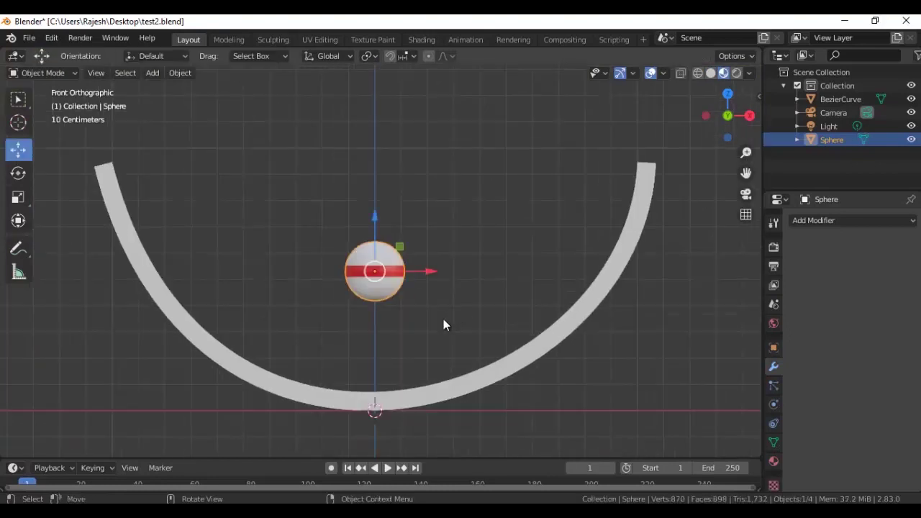
{"action": "left_click", "coordinate": [425, 323]}
{"action": "scroll", "coordinate": [430, 334], "scroll_direction": "up", "scroll_amount": 1}
{"action": "scroll", "coordinate": [430, 337], "scroll_direction": "down", "scroll_amount": 2}
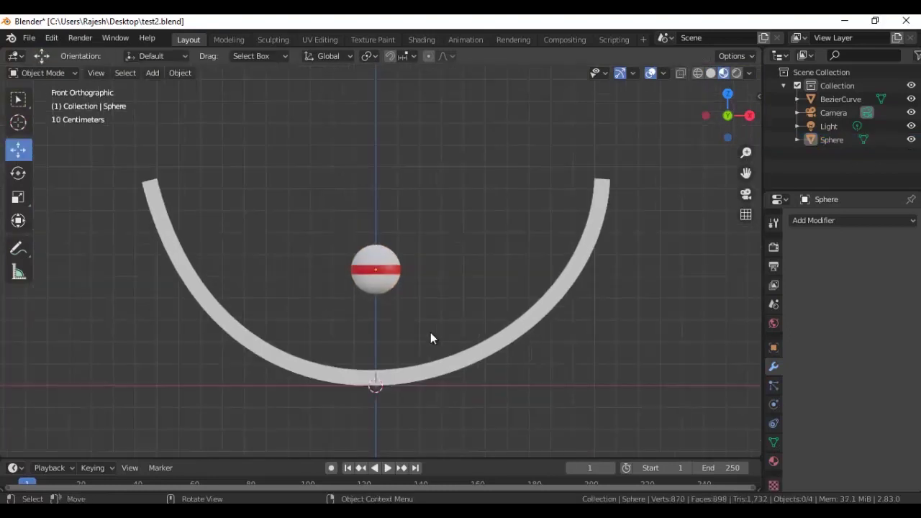
{"action": "key", "text": "ctrl+s"}
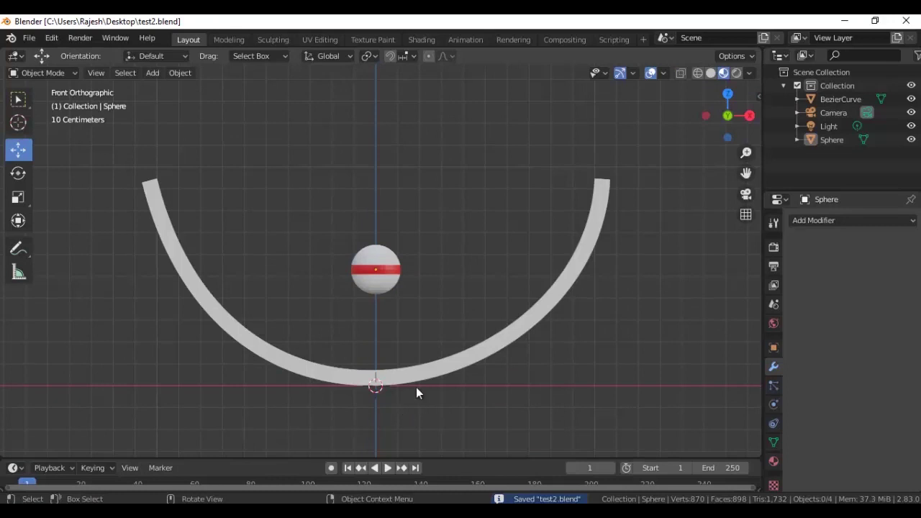
{"action": "left_click_drag", "start_coordinate": [444, 458], "coordinate": [454, 421]}
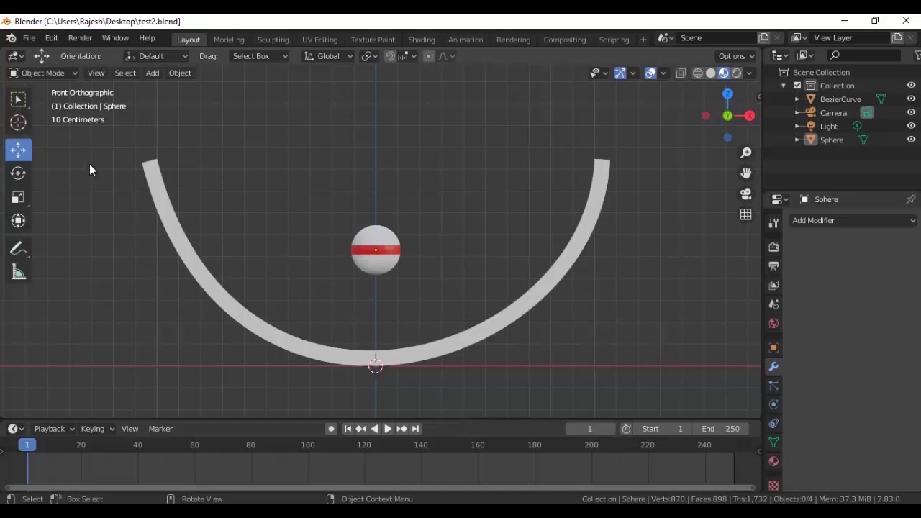
Move the sphere to the arc's upper-left tip and key LocRotScale at frame 1.
{"action": "left_click", "coordinate": [395, 257]}
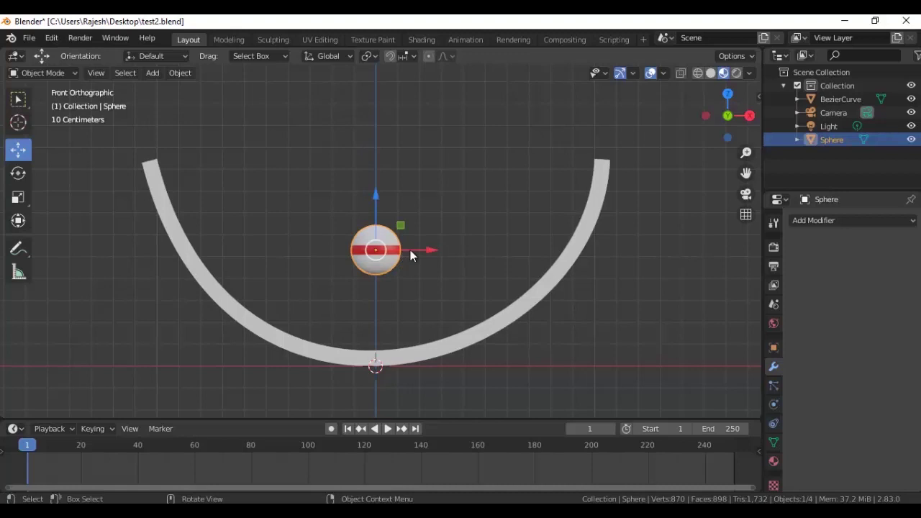
{"action": "left_click_drag", "start_coordinate": [403, 227], "coordinate": [209, 140]}
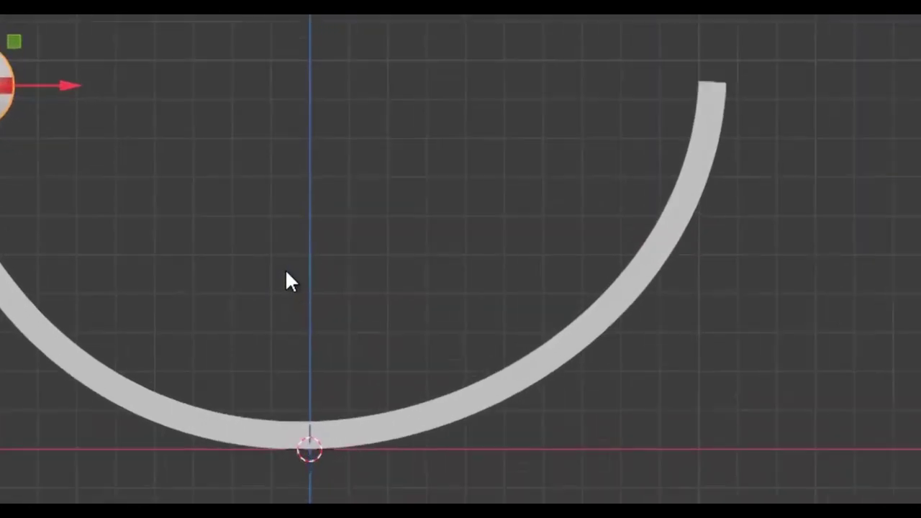
{"action": "key", "text": "i"}
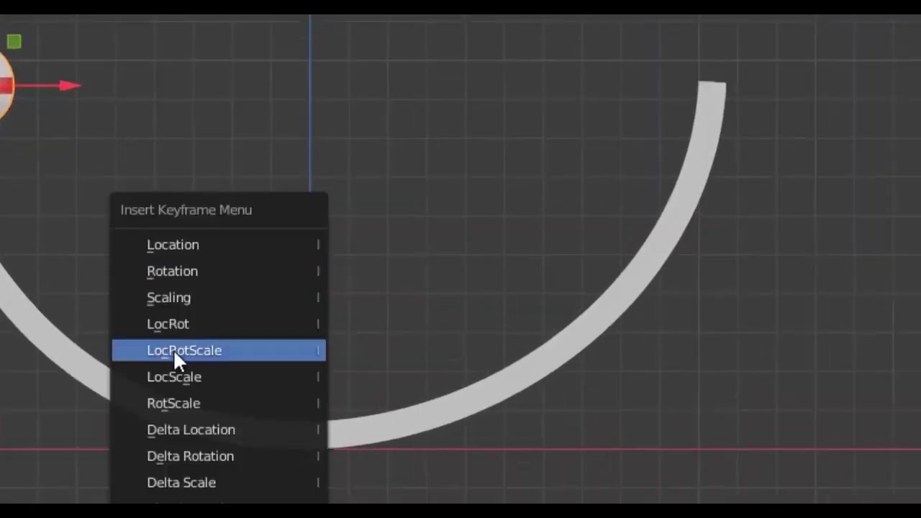
{"action": "left_click", "coordinate": [243, 356]}
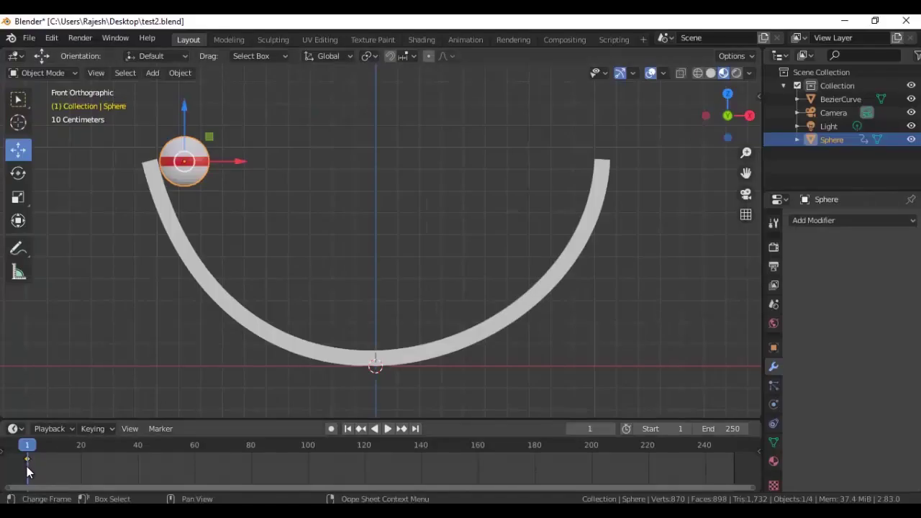
Set the animation end frame to 75 and fit the range in the timeline.
{"action": "left_click_drag", "start_coordinate": [701, 430], "coordinate": [598, 429]}
{"action": "key", "text": "Home"}
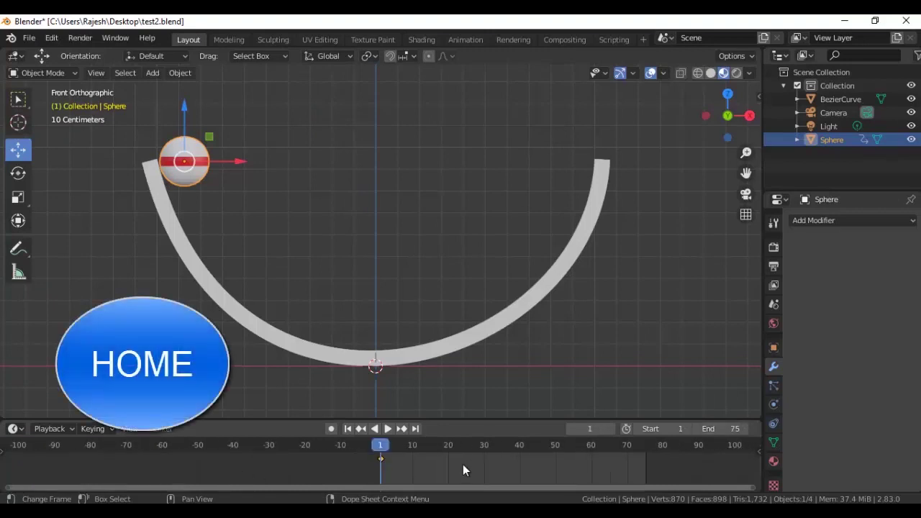
{"action": "scroll", "coordinate": [273, 466], "scroll_direction": "up", "scroll_amount": 3}
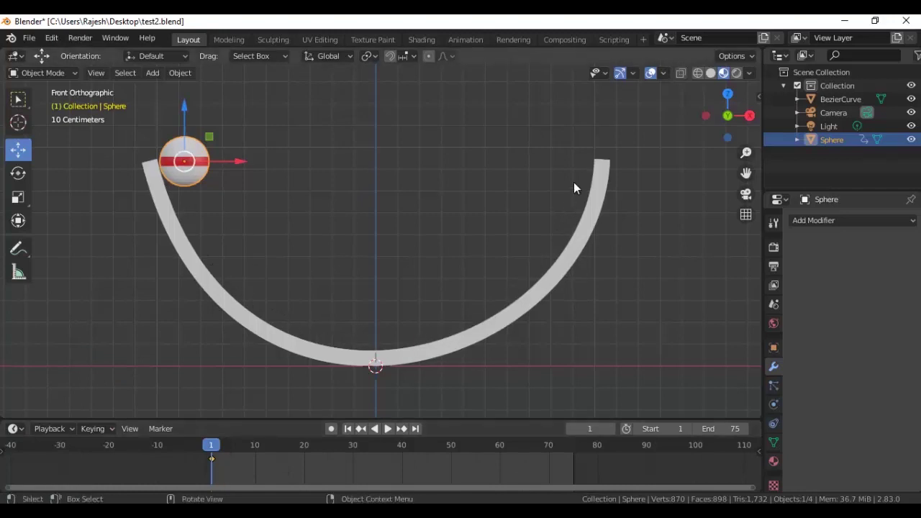
At frame 40, move the sphere to the arc's right end and keyframe LocRotScale.
{"action": "key", "text": "space"}
{"action": "left_click_drag", "start_coordinate": [378, 467], "coordinate": [401, 468]}
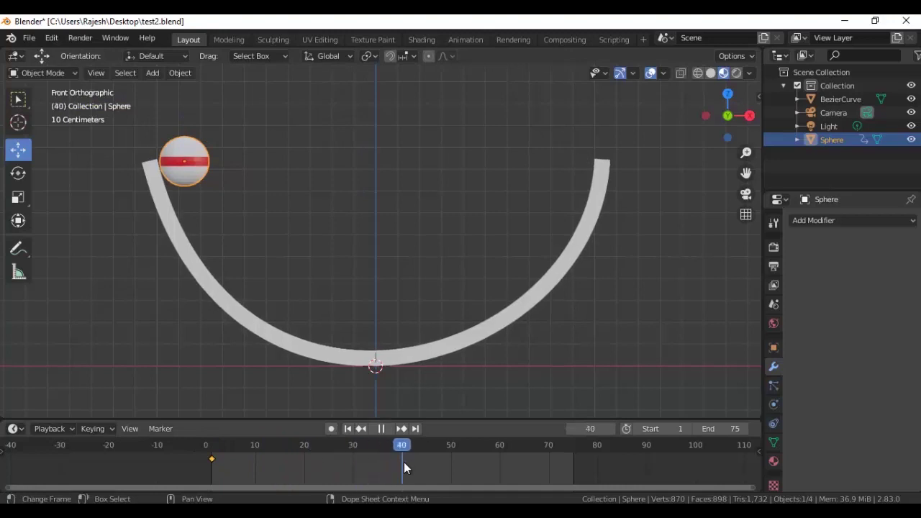
{"action": "left_click_drag", "start_coordinate": [404, 467], "coordinate": [403, 467]}
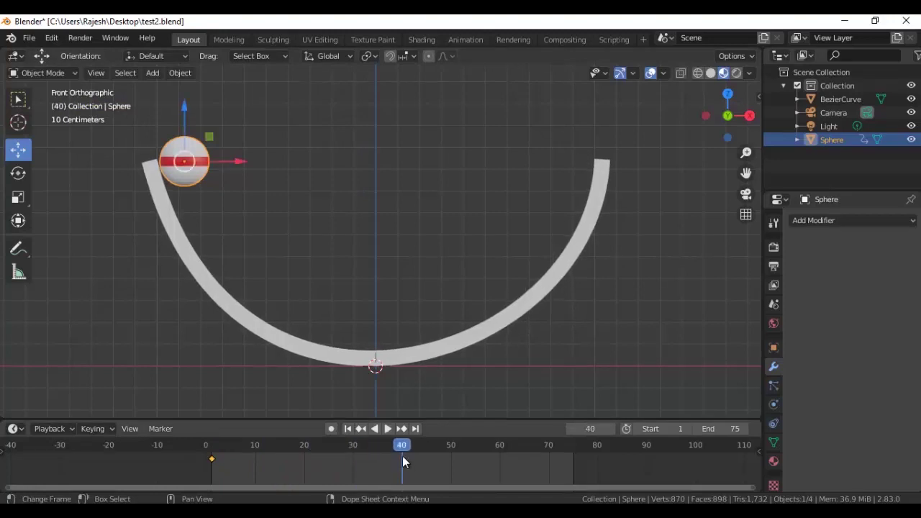
{"action": "left_click_drag", "start_coordinate": [233, 166], "coordinate": [621, 228]}
{"action": "key", "text": "i"}
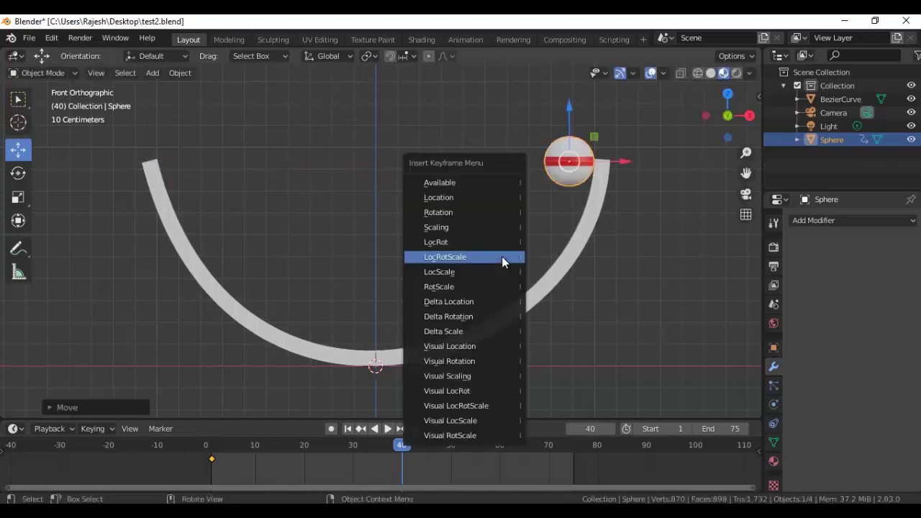
{"action": "left_click", "coordinate": [484, 254]}
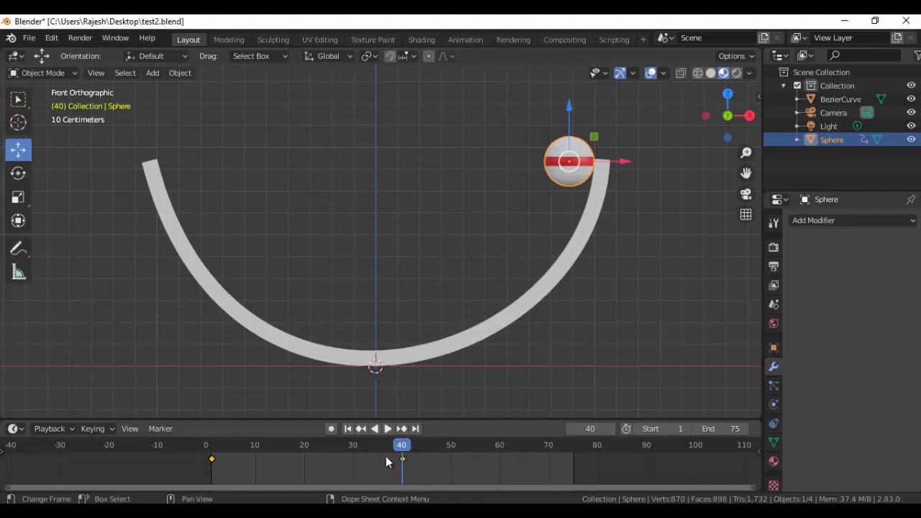
Replay from the start to watch the sphere sweep across the arc.
{"action": "left_click_drag", "start_coordinate": [403, 448], "coordinate": [207, 451]}
{"action": "key", "text": "space"}
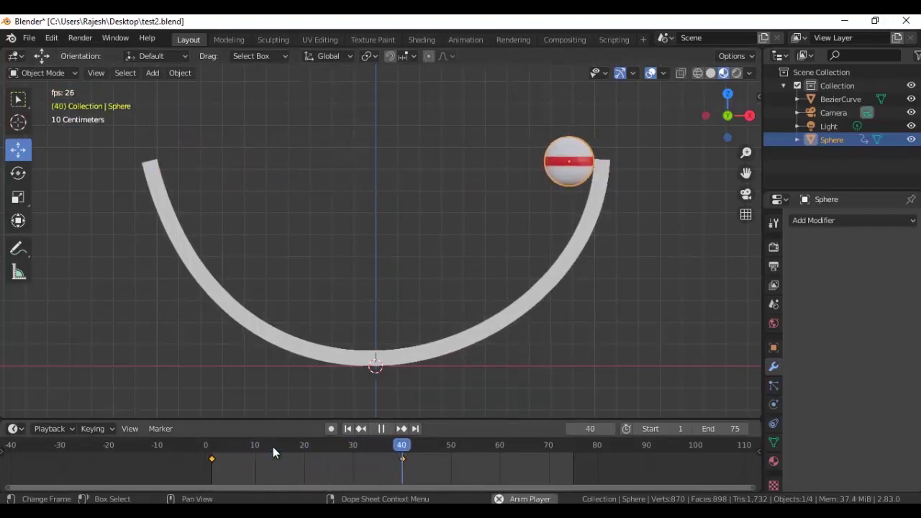
{"action": "left_click_drag", "start_coordinate": [289, 443], "coordinate": [402, 468]}
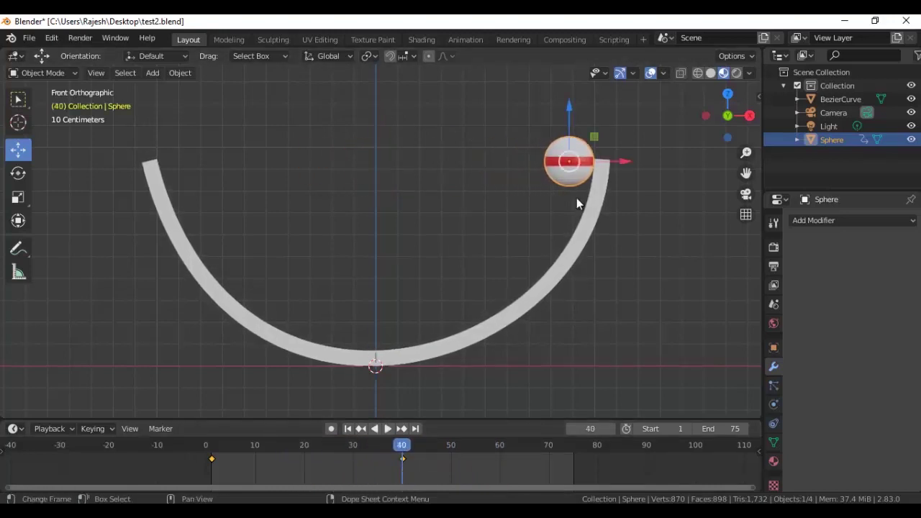
Set the sphere's Y rotation to 360° at frame 40 and keyframe LocRotScale.
{"action": "left_click", "coordinate": [18, 174]}
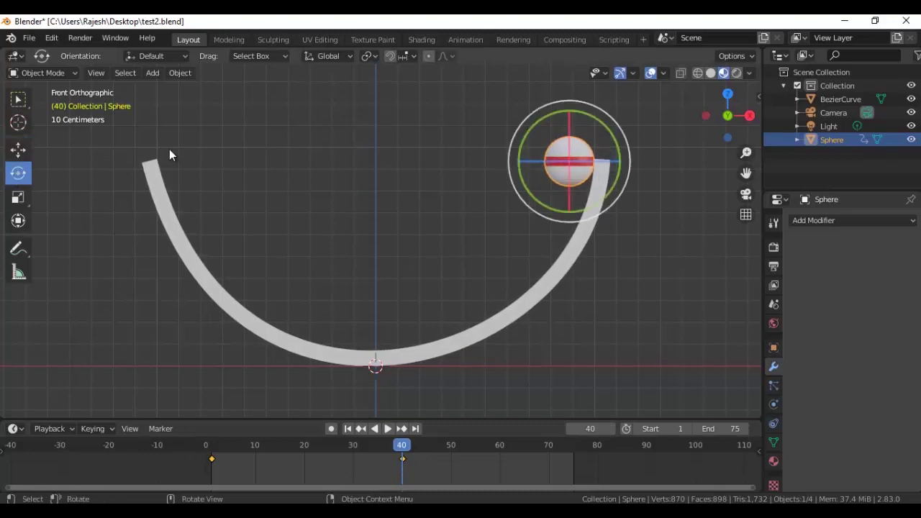
{"action": "mouse_move", "coordinate": [606, 127]}
{"action": "left_mouse_down"}
{"action": "mouse_move", "coordinate": [617, 193]}
{"action": "mouse_move", "coordinate": [525, 205]}
{"action": "mouse_move", "coordinate": [519, 178]}
{"action": "mouse_move", "coordinate": [528, 159]}
{"action": "mouse_move", "coordinate": [582, 117]}
{"action": "mouse_move", "coordinate": [611, 136]}
{"action": "left_mouse_up"}
{"action": "left_click", "coordinate": [773, 347]}
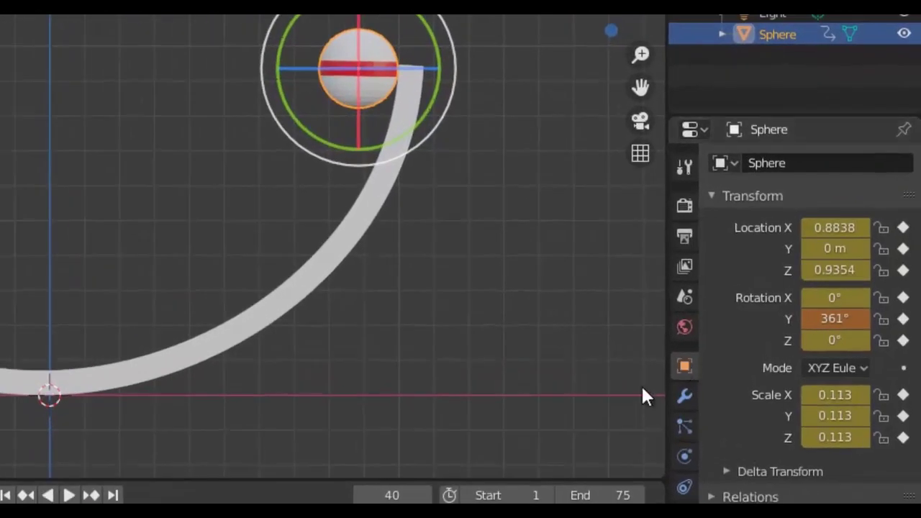
{"action": "left_click", "coordinate": [842, 320]}
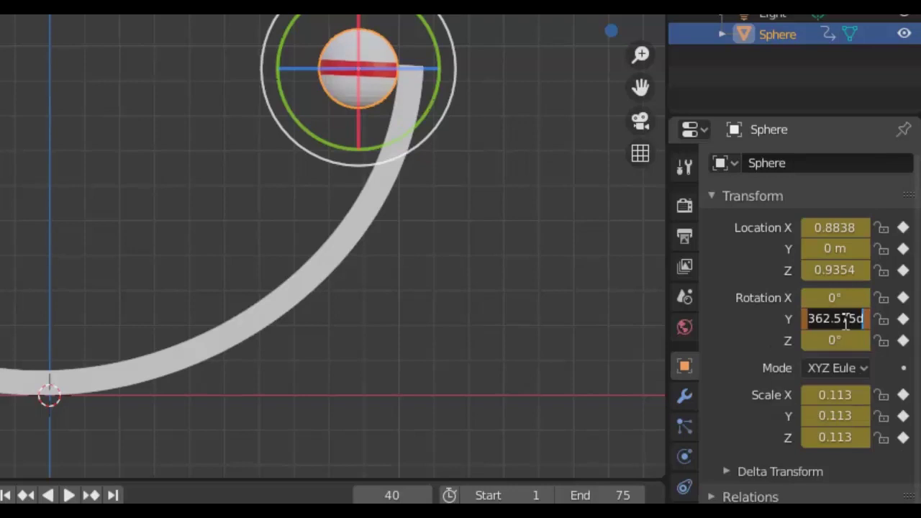
{"action": "type", "text": "360"}
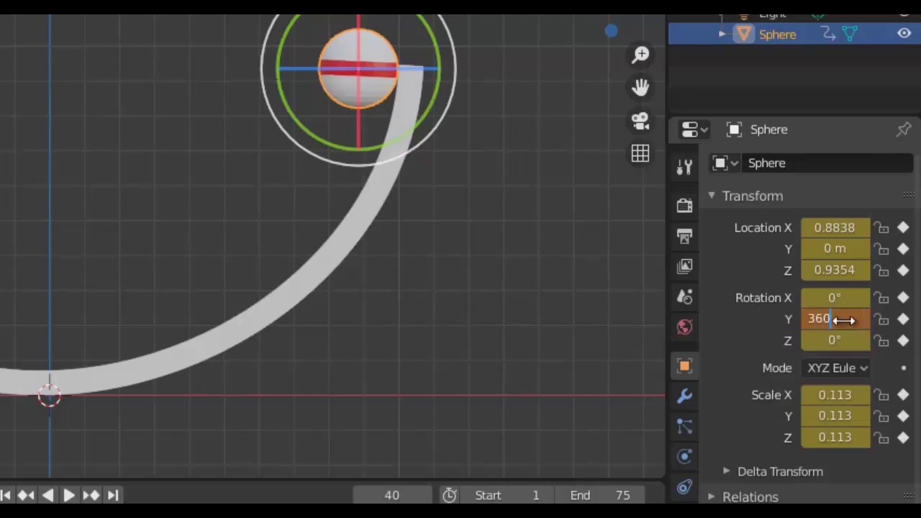
{"action": "key", "text": "Return"}
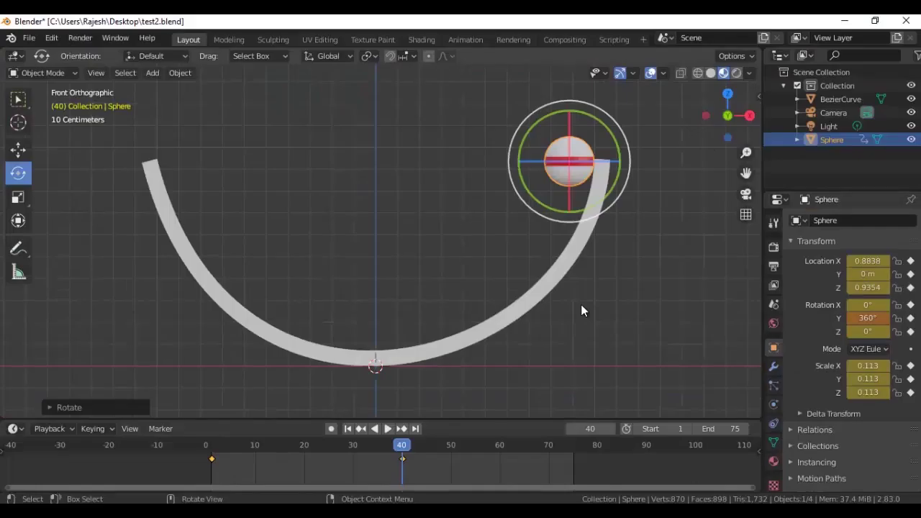
{"action": "key", "text": "i"}
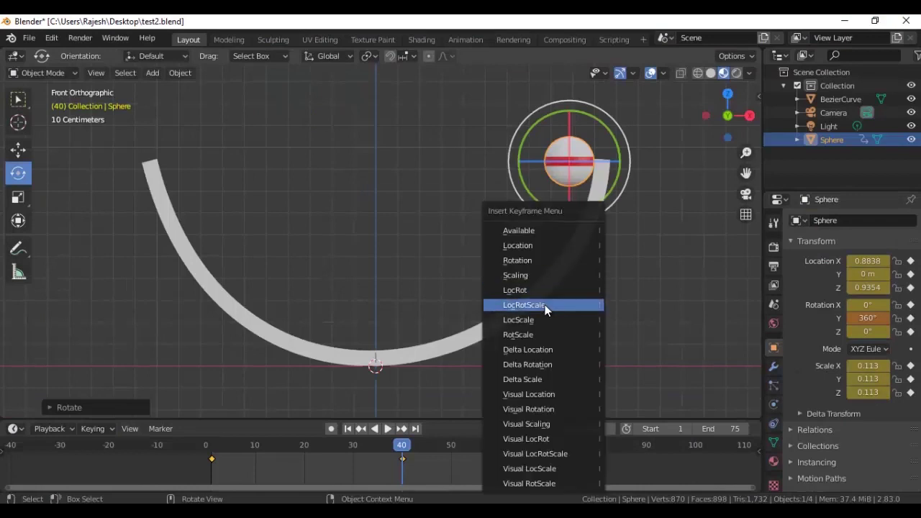
{"action": "left_click", "coordinate": [545, 304]}
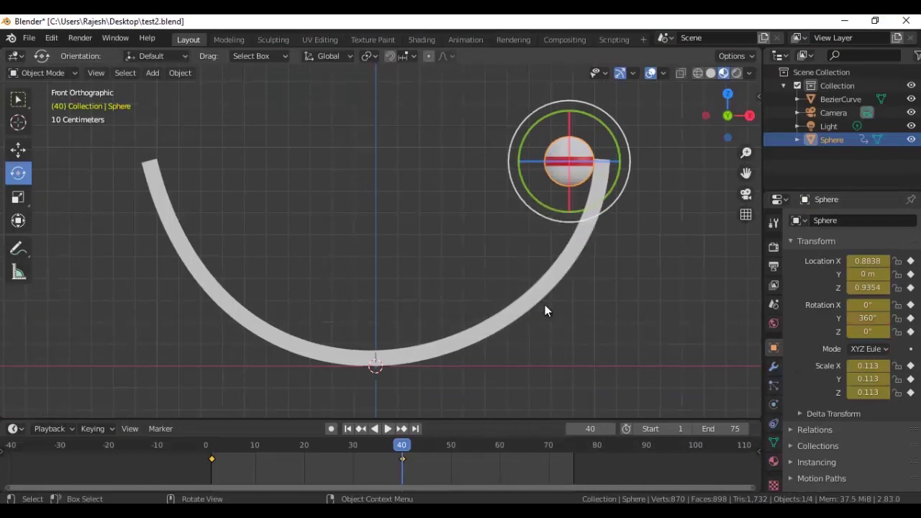
Play from the start to preview the sphere spinning across the arc.
{"action": "left_click", "coordinate": [208, 449]}
{"action": "key", "text": "space"}
{"action": "left_click_drag", "start_coordinate": [238, 447], "coordinate": [304, 445]}
At frame 20, lower the sphere onto the arc bottom and keyframe LocRotScale.
{"action": "key", "text": "space"}
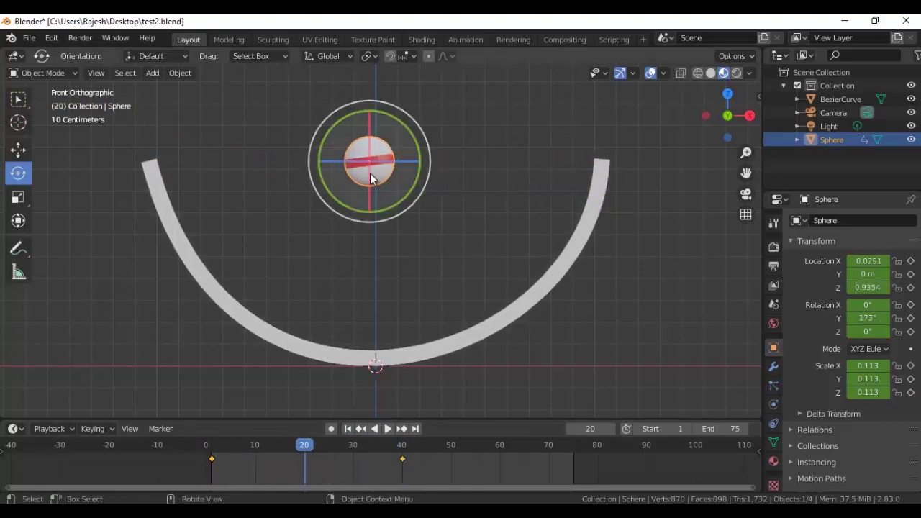
{"action": "left_click", "coordinate": [18, 148]}
{"action": "left_click_drag", "start_coordinate": [369, 106], "coordinate": [370, 272]}
{"action": "key", "text": "i"}
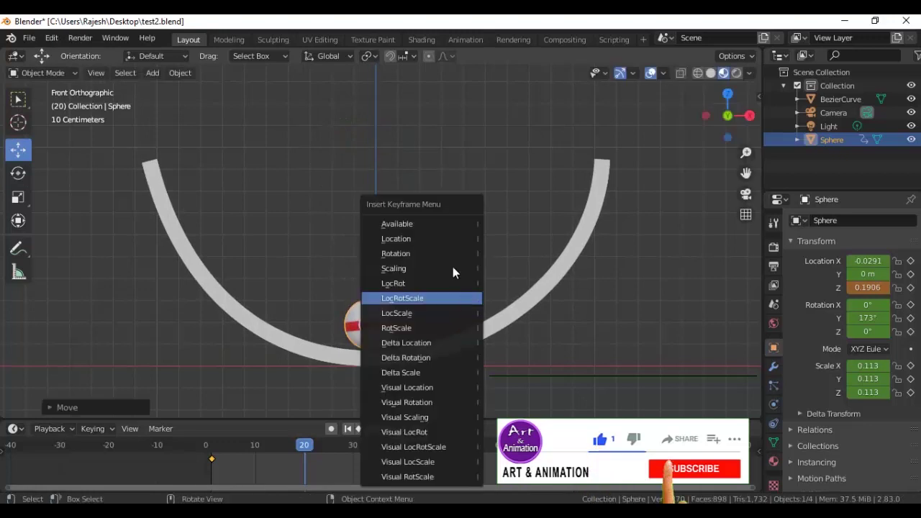
{"action": "left_click", "coordinate": [438, 300]}
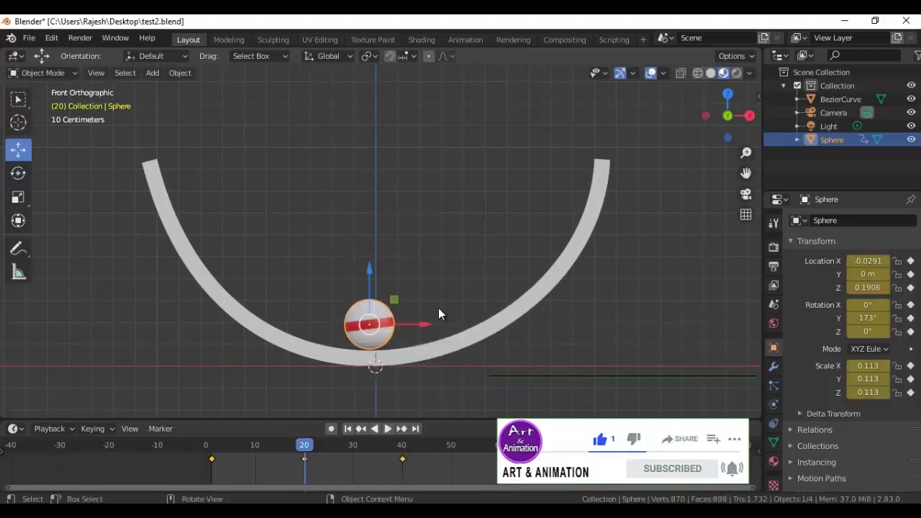
Replay the animation to check the sphere rolling down and back up.
{"action": "left_click_drag", "start_coordinate": [302, 449], "coordinate": [215, 458]}
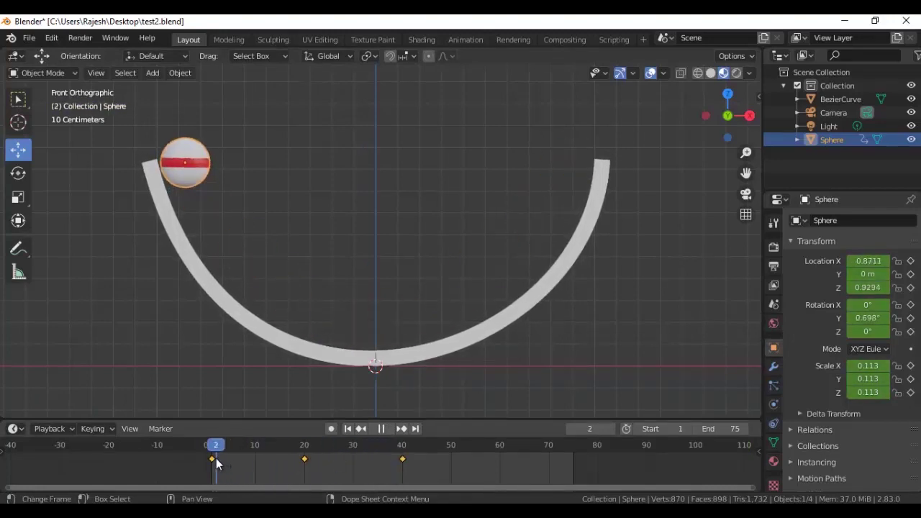
{"action": "key", "text": "space"}
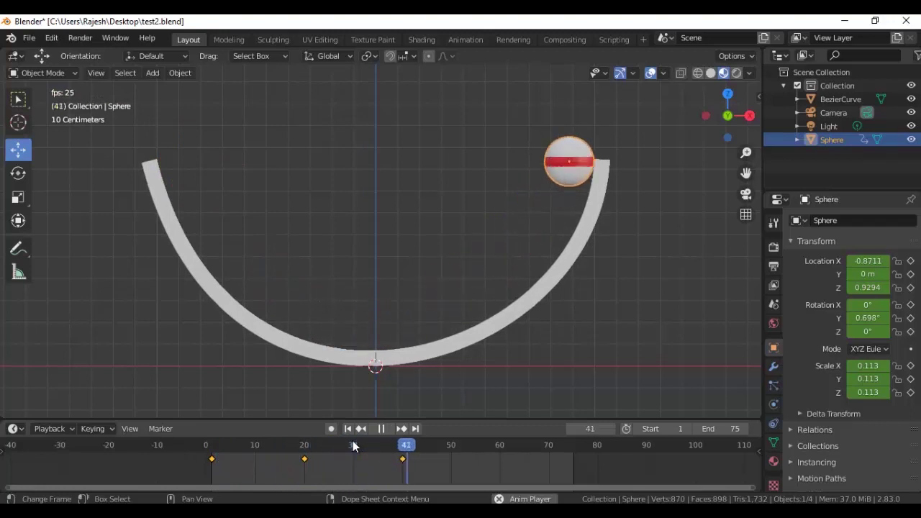
{"action": "left_click_drag", "start_coordinate": [353, 446], "coordinate": [402, 463]}
{"action": "key", "text": "space"}
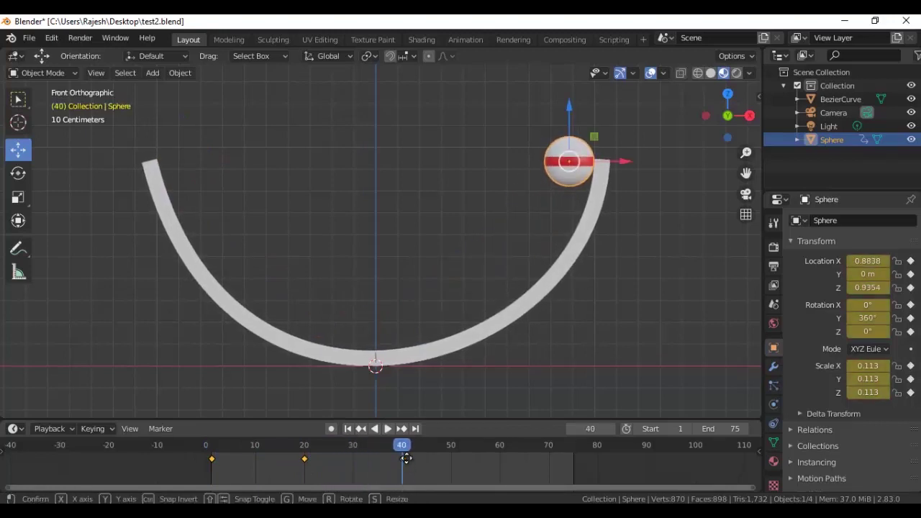
{"action": "key", "text": "g"}
{"action": "right_click", "coordinate": [408, 461]}
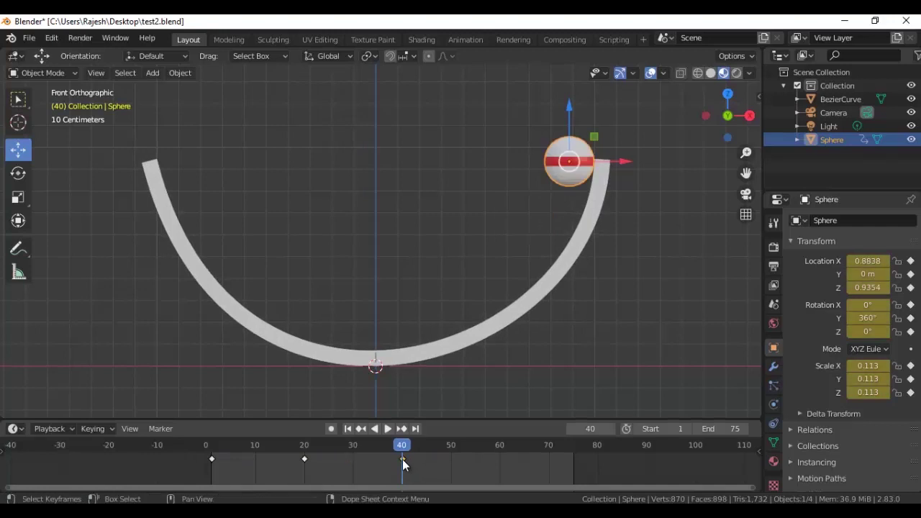
Move the frame-40 keyframe to frame 50 and replay the slower roll.
{"action": "key", "text": "g"}
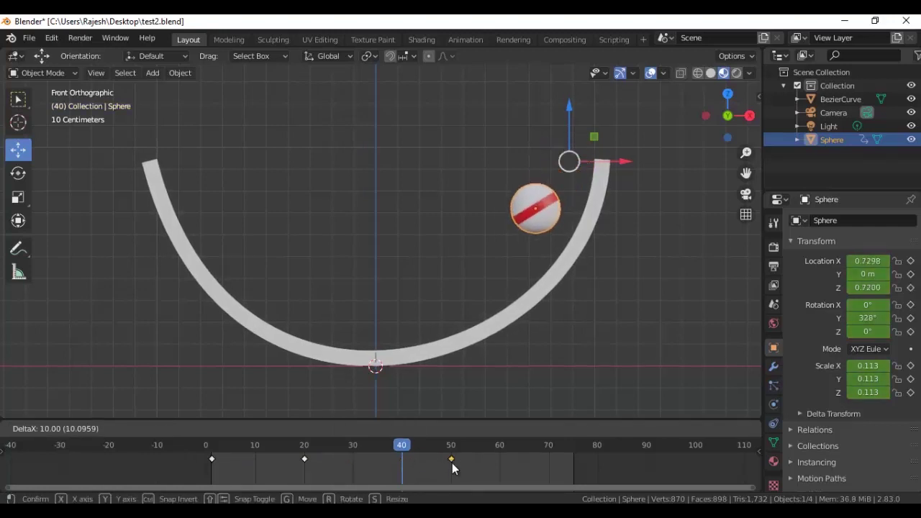
{"action": "left_click", "coordinate": [452, 468]}
{"action": "key", "text": "shift+Left"}
{"action": "key", "text": "space"}
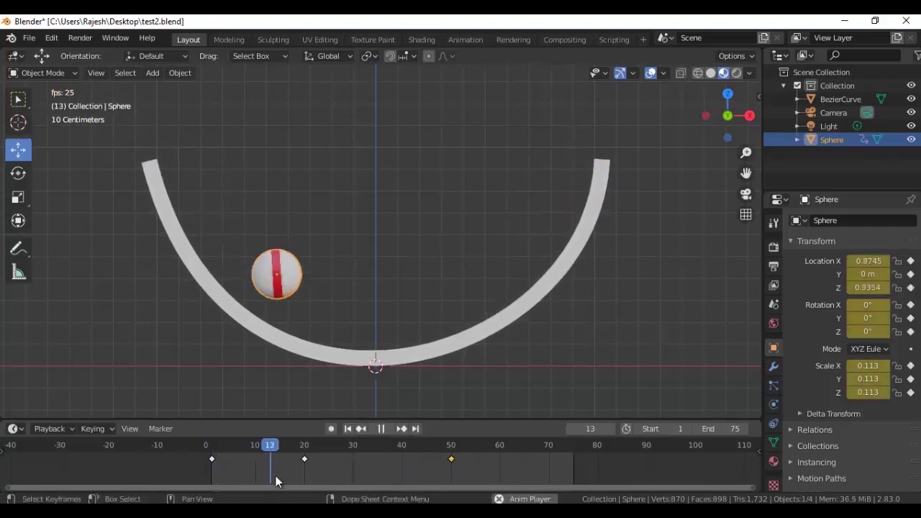
{"action": "key", "text": "shift+Left"}
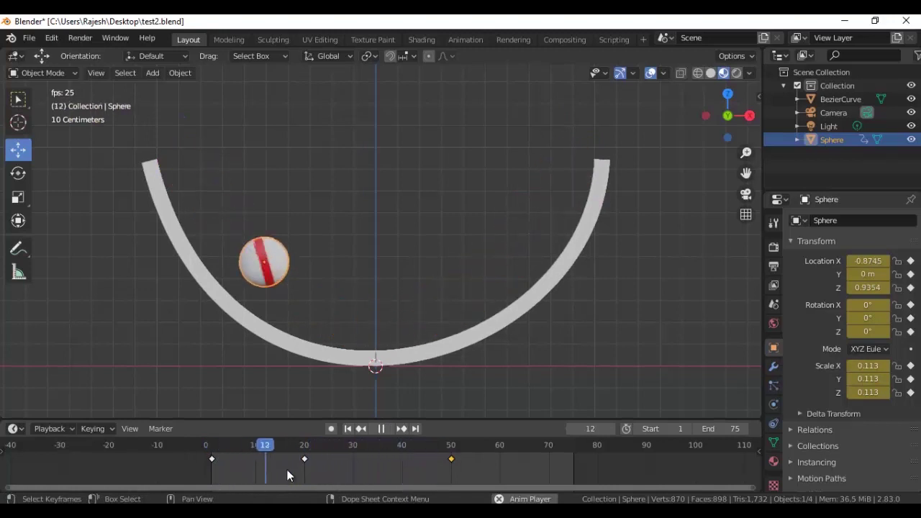
{"action": "key", "text": "shift+Left"}
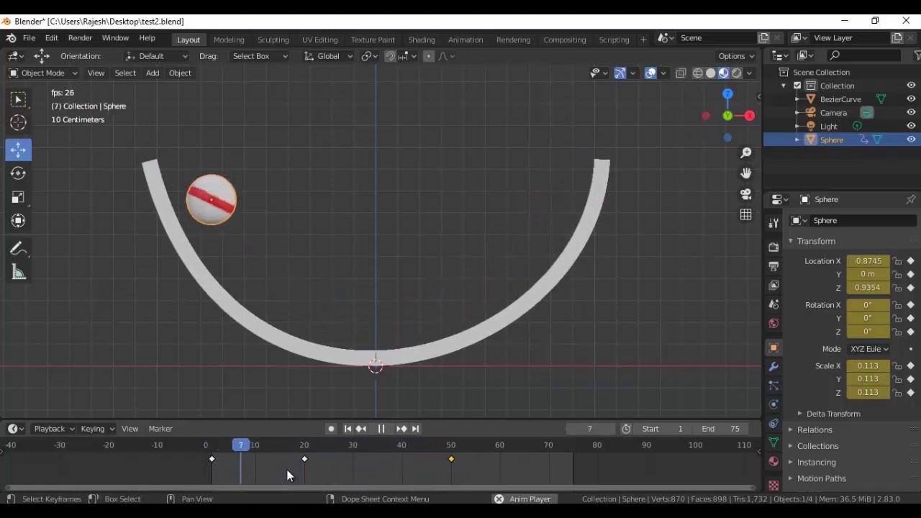
{"action": "key", "text": "space"}
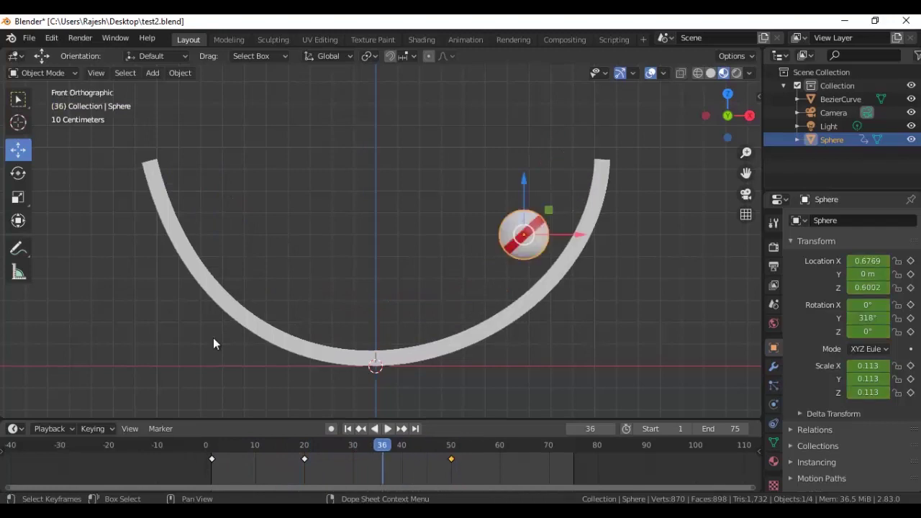
{"action": "key", "text": "shift+Left"}
{"action": "key", "text": "space"}
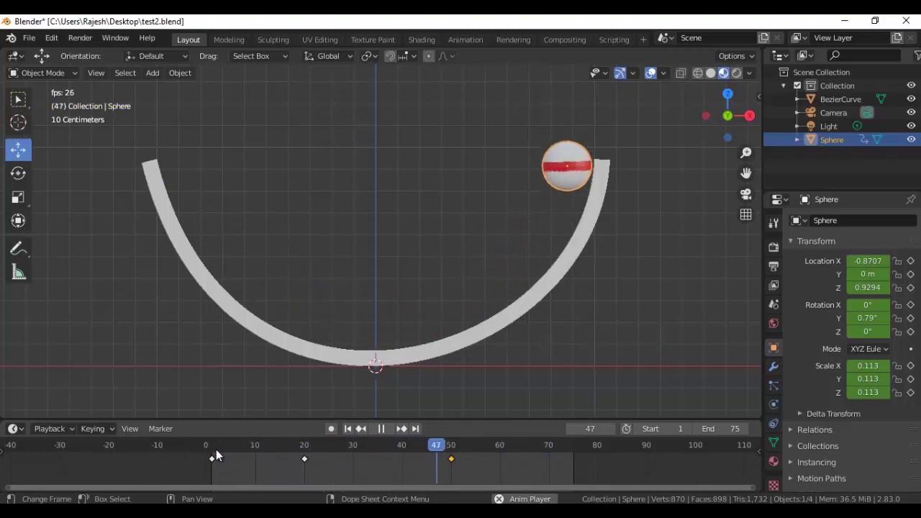
Stop playback around frame 15 and bring up the timeline's editor type list.
{"action": "left_click_drag", "start_coordinate": [216, 446], "coordinate": [286, 457]}
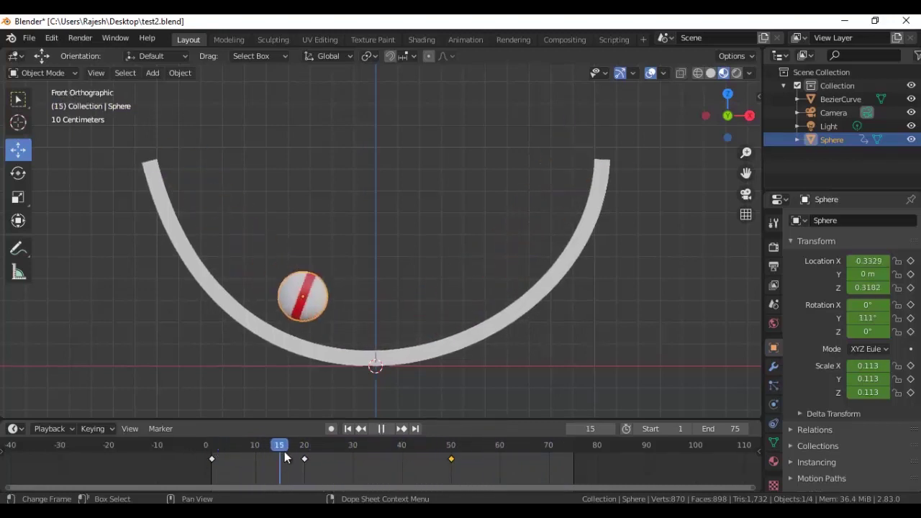
{"action": "key", "text": "Escape"}
{"action": "left_click", "coordinate": [13, 428]}
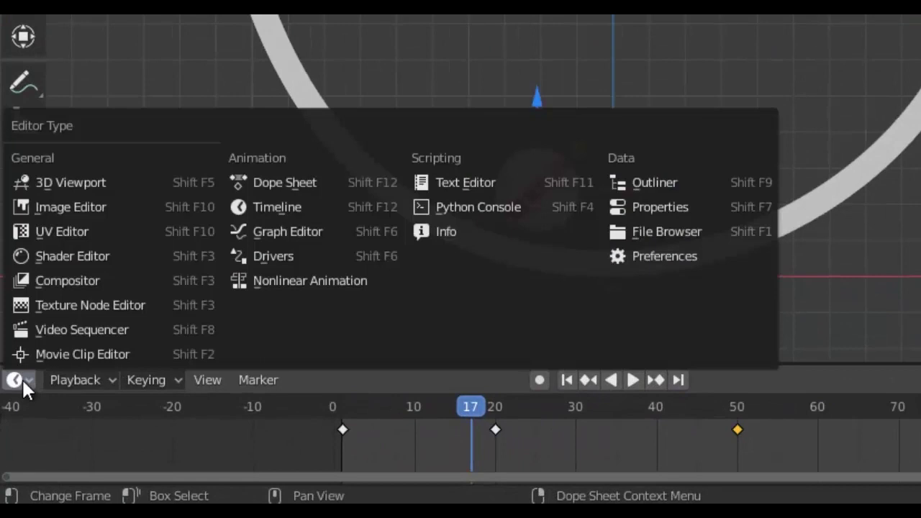
Turn the timeline into a taller Graph Editor, frame all curves, and expand Object Transforms.
{"action": "left_click", "coordinate": [297, 231]}
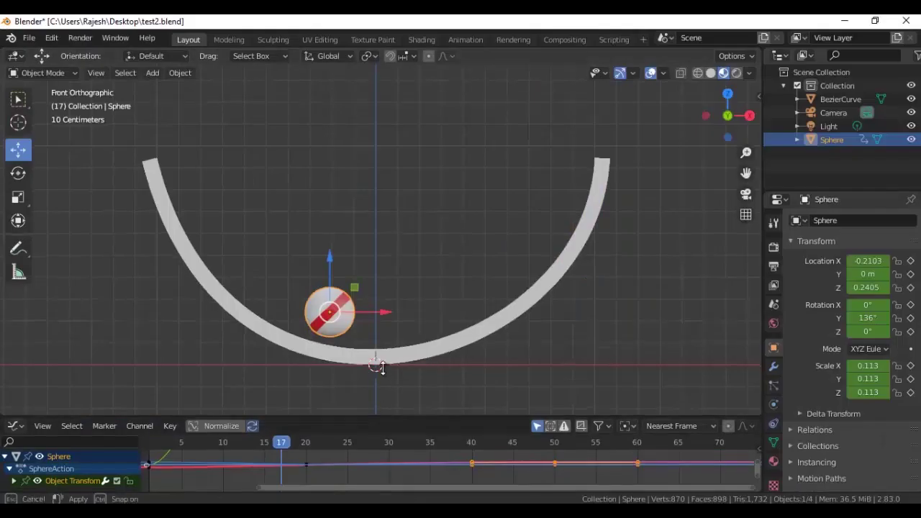
{"action": "left_click_drag", "start_coordinate": [381, 368], "coordinate": [378, 341]}
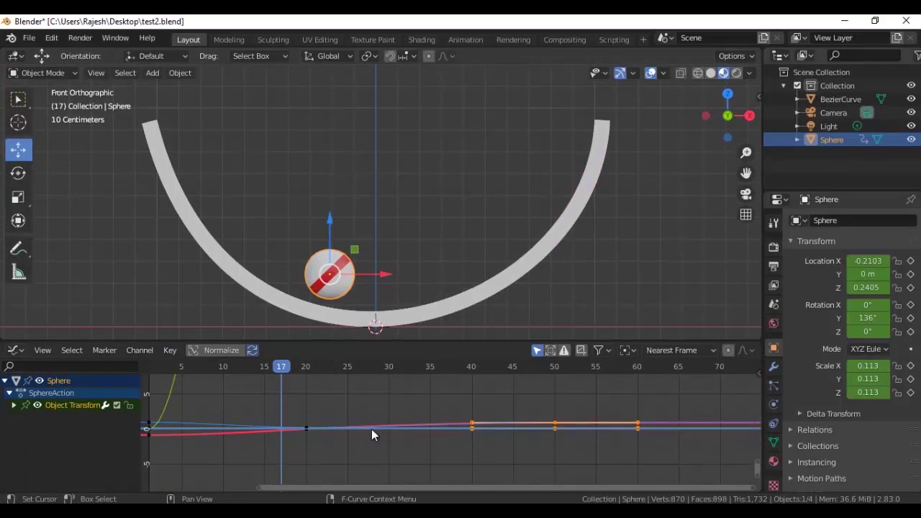
{"action": "key", "text": "Home"}
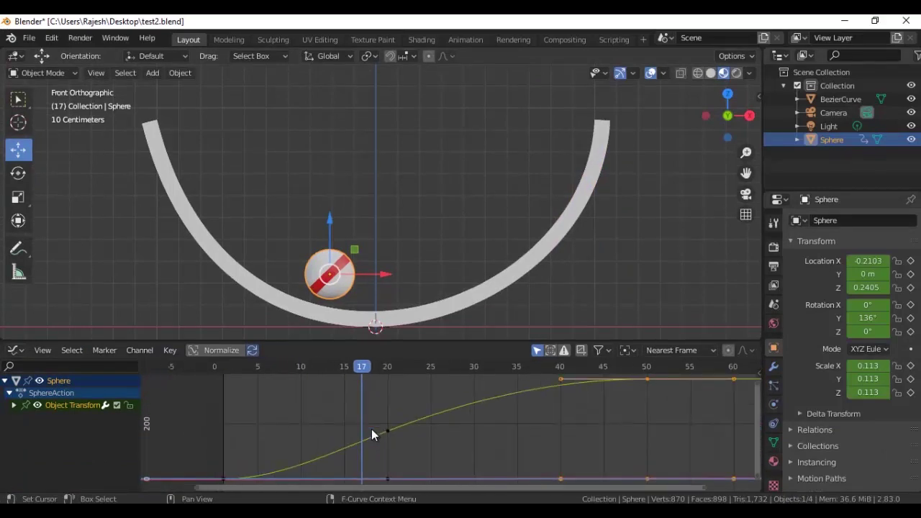
{"action": "left_click", "coordinate": [14, 405]}
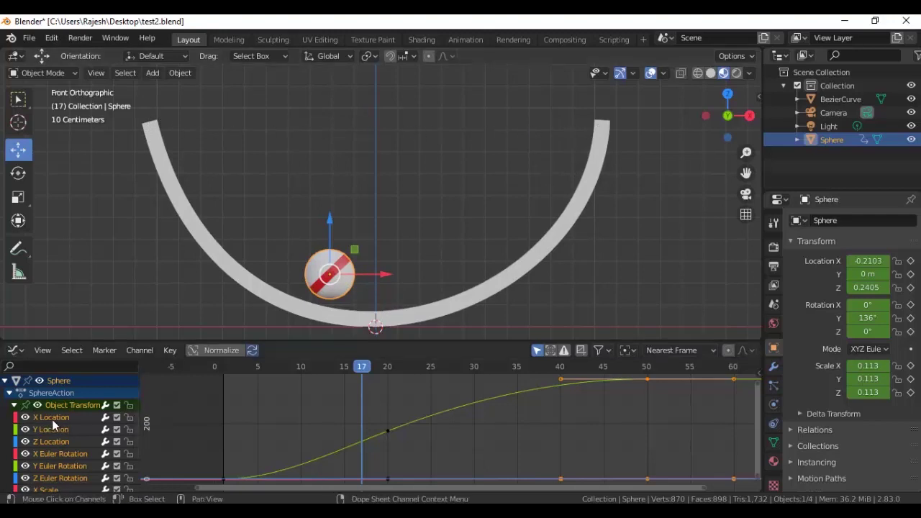
Isolate and frame the X Location curve, then scrub to watch its S-shaped ease.
{"action": "left_click", "coordinate": [398, 435]}
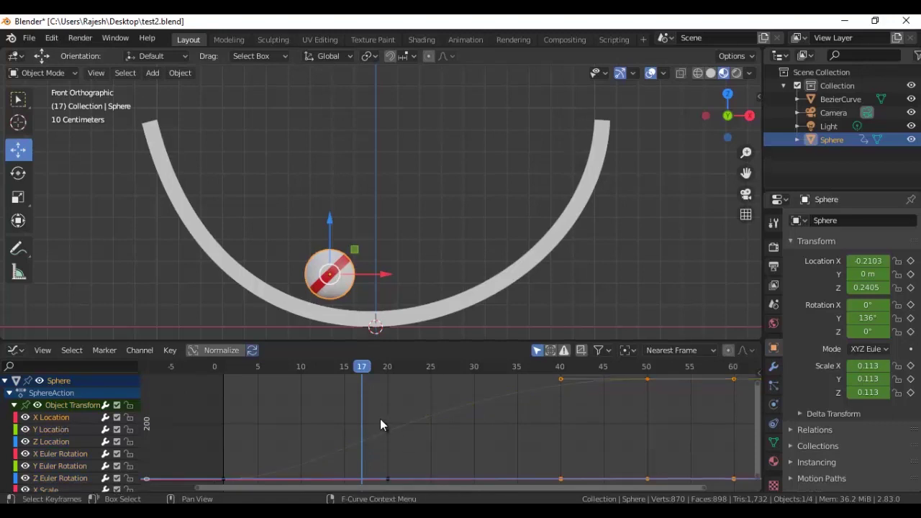
{"action": "key", "text": "shift+h"}
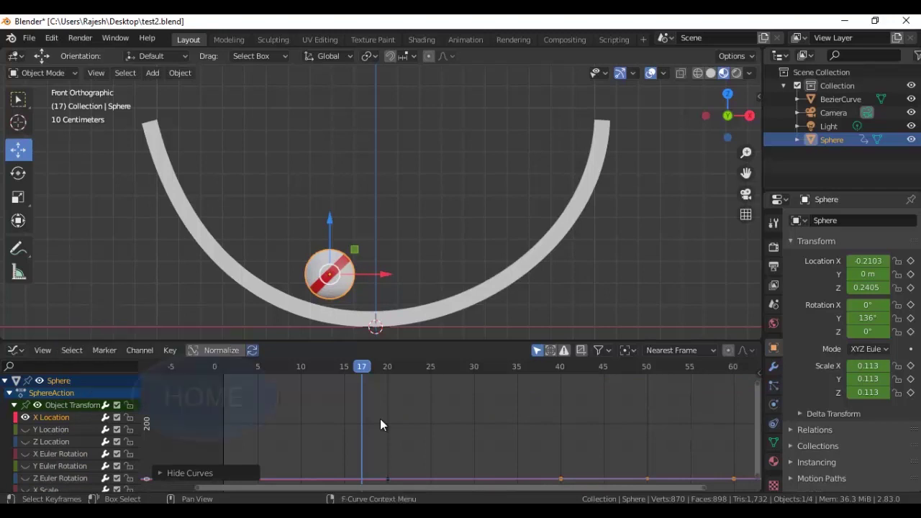
{"action": "key", "text": "Home"}
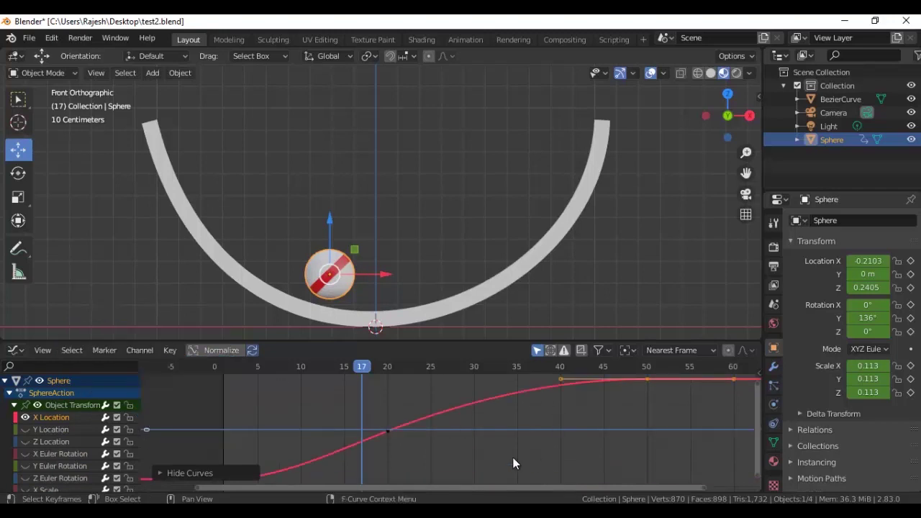
{"action": "left_click", "coordinate": [364, 388]}
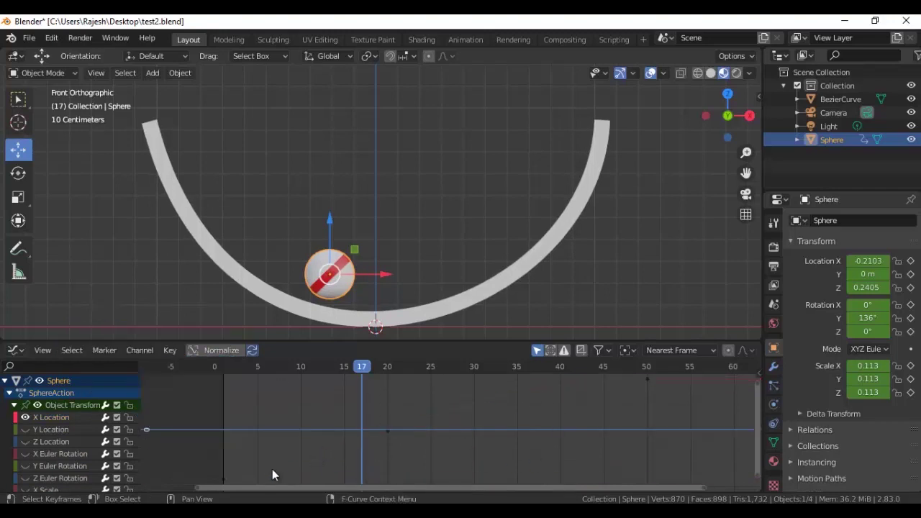
{"action": "left_click", "coordinate": [225, 479]}
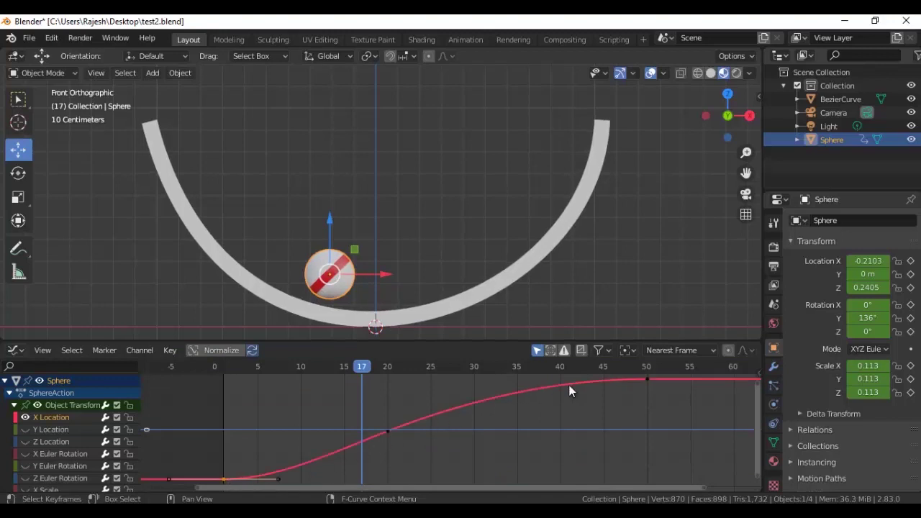
{"action": "left_click_drag", "start_coordinate": [221, 368], "coordinate": [605, 394]}
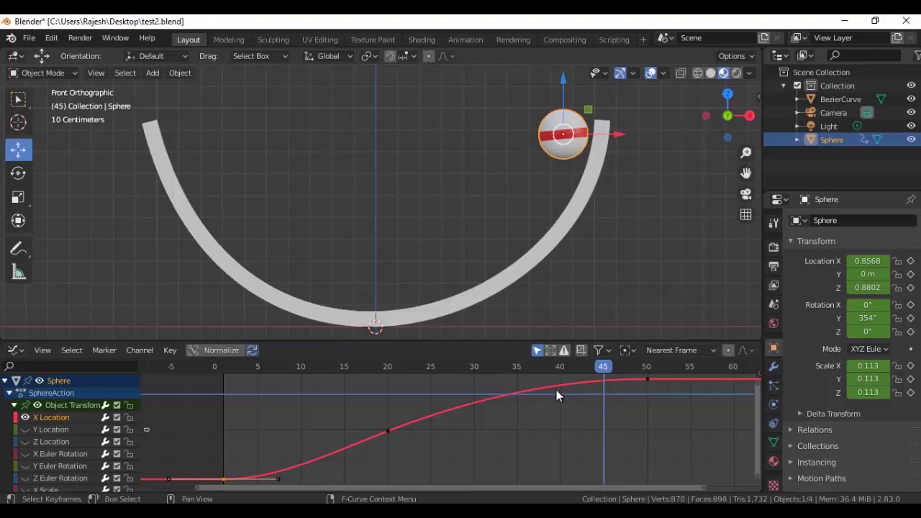
{"action": "left_click_drag", "start_coordinate": [590, 368], "coordinate": [449, 405]}
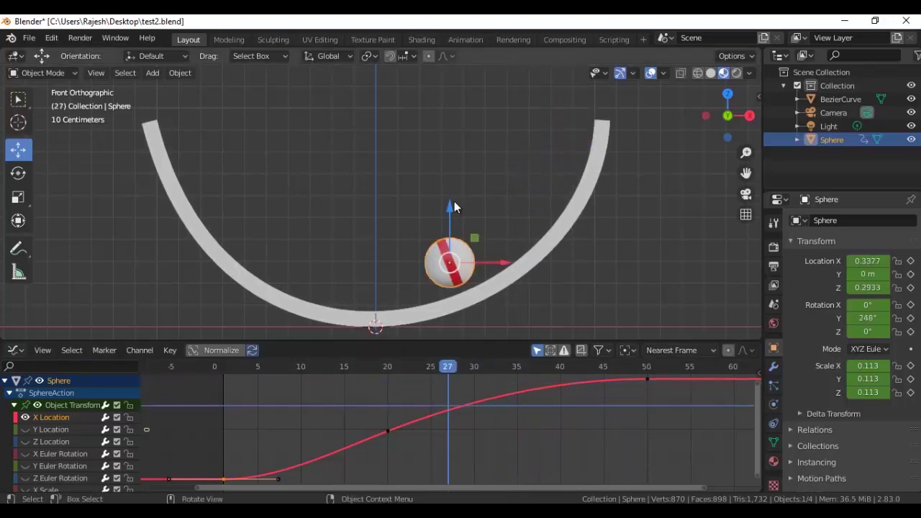
Isolate and frame the Z Location curve, then select its frame-1 keyframe.
{"action": "left_click", "coordinate": [59, 442]}
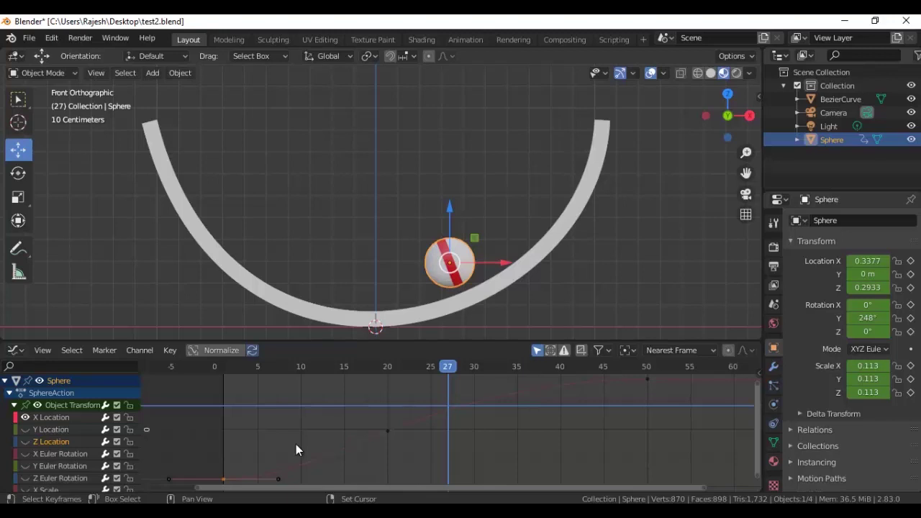
{"action": "key", "text": "shift+h"}
{"action": "key", "text": "Home"}
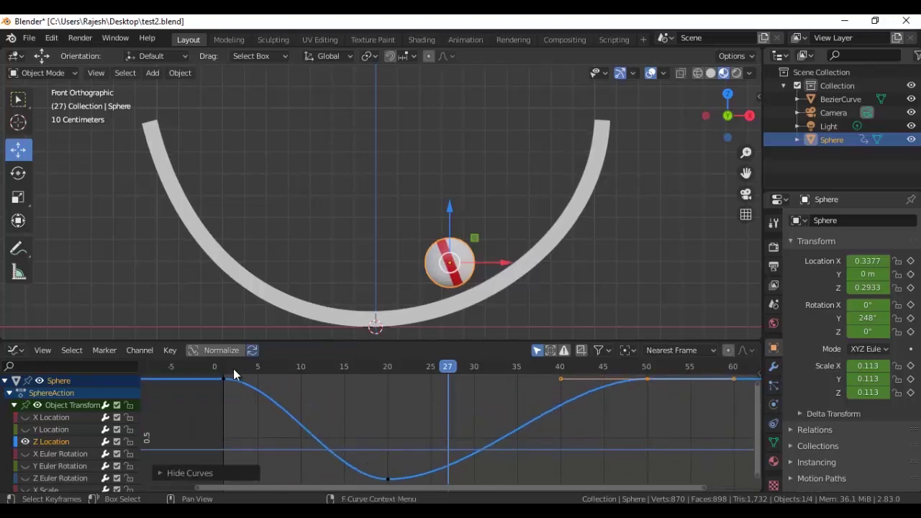
{"action": "left_click_drag", "start_coordinate": [243, 374], "coordinate": [226, 384]}
{"action": "left_click", "coordinate": [224, 378]}
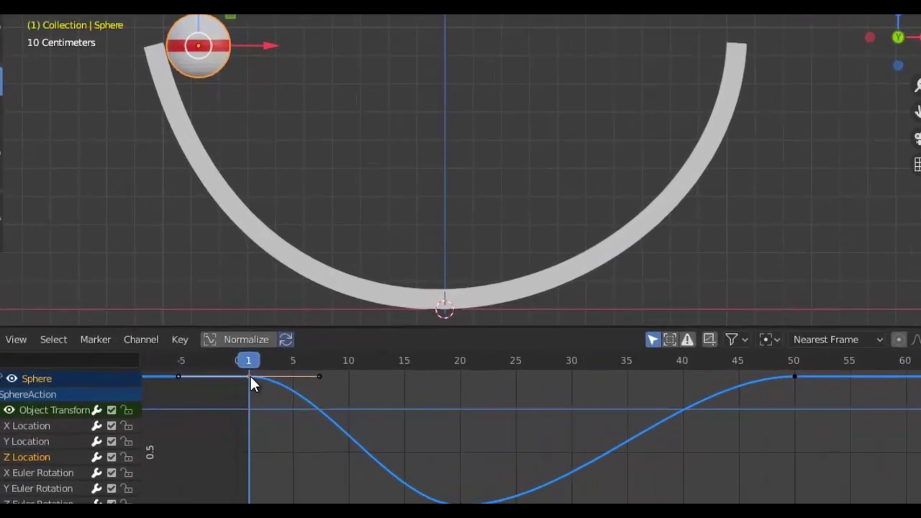
Give the frame-1 Z Location key Vector handles so the curve leaves it straight.
{"action": "left_click", "coordinate": [171, 351]}
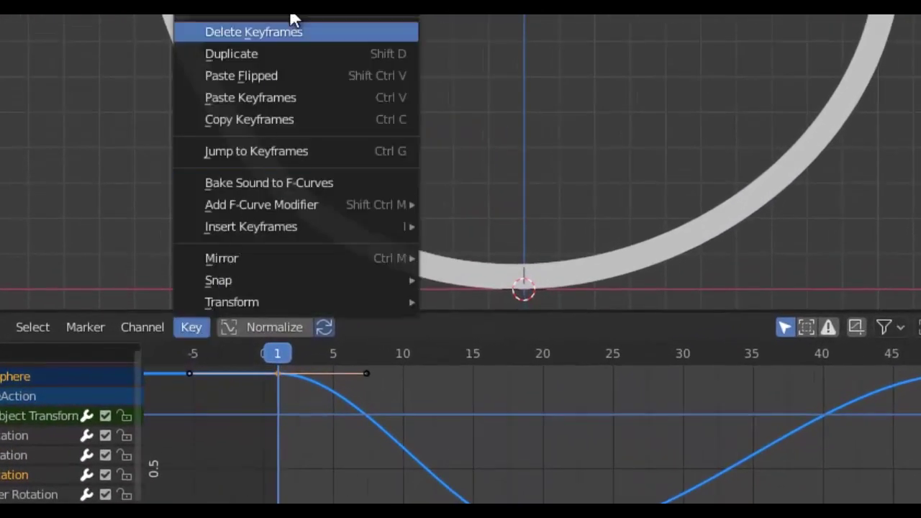
{"action": "mouse_move", "coordinate": [305, 13]}
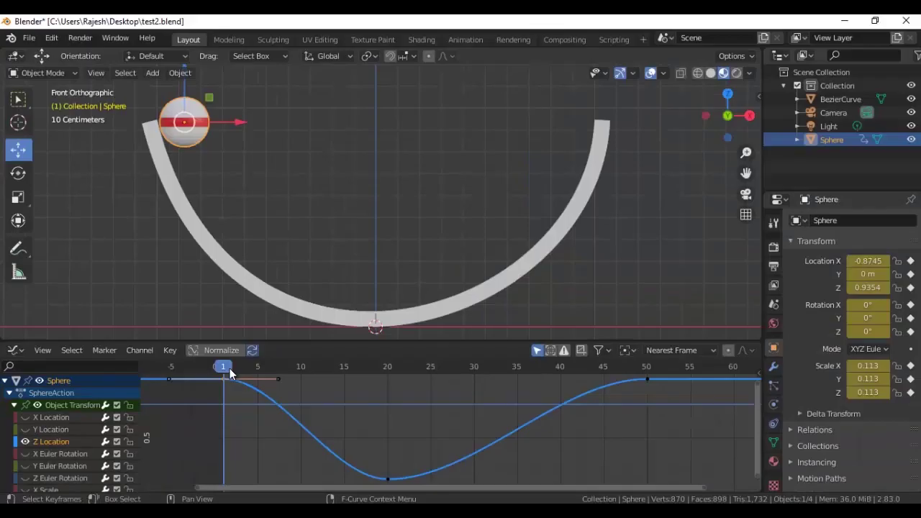
{"action": "key", "text": "v"}
{"action": "left_click", "coordinate": [208, 398]}
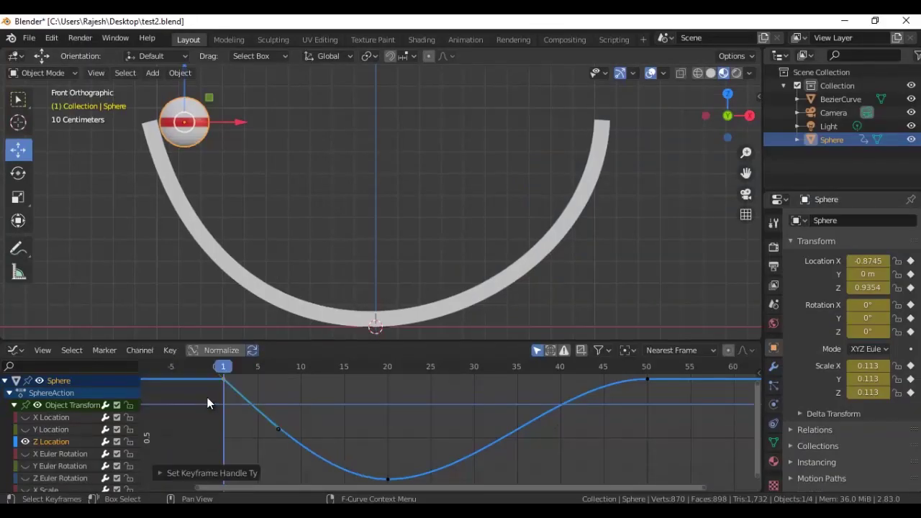
{"action": "left_click_drag", "start_coordinate": [240, 385], "coordinate": [287, 425]}
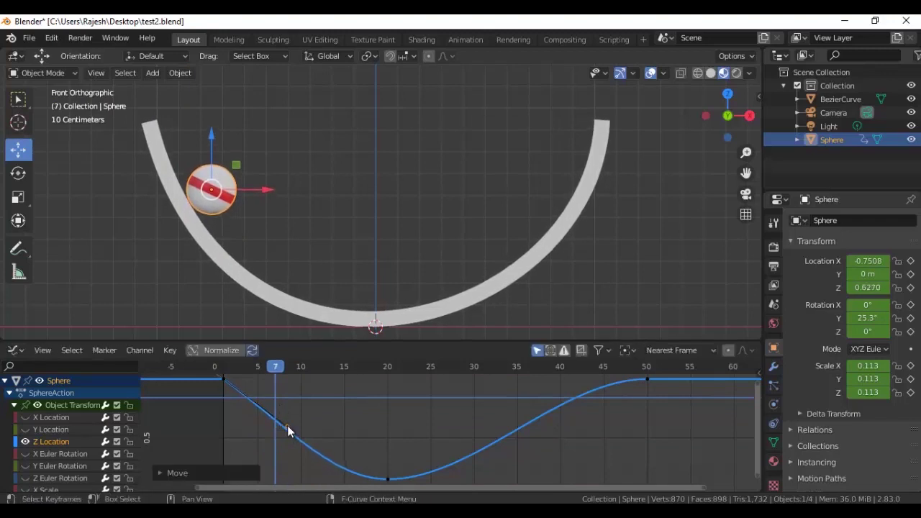
{"action": "left_click_drag", "start_coordinate": [274, 366], "coordinate": [336, 391]}
Pull the frame-20 key's handles outward to widen and flatten the dip.
{"action": "left_click", "coordinate": [384, 479]}
{"action": "left_click_drag", "start_coordinate": [332, 479], "coordinate": [313, 479]}
{"action": "left_click", "coordinate": [284, 368]}
{"action": "left_click_drag", "start_coordinate": [276, 370], "coordinate": [482, 385]}
{"action": "left_click_drag", "start_coordinate": [474, 480], "coordinate": [511, 480]}
{"action": "mouse_move", "coordinate": [506, 376]}
{"action": "left_mouse_down"}
{"action": "mouse_move", "coordinate": [383, 379]}
{"action": "mouse_move", "coordinate": [505, 385]}
{"action": "left_mouse_up"}
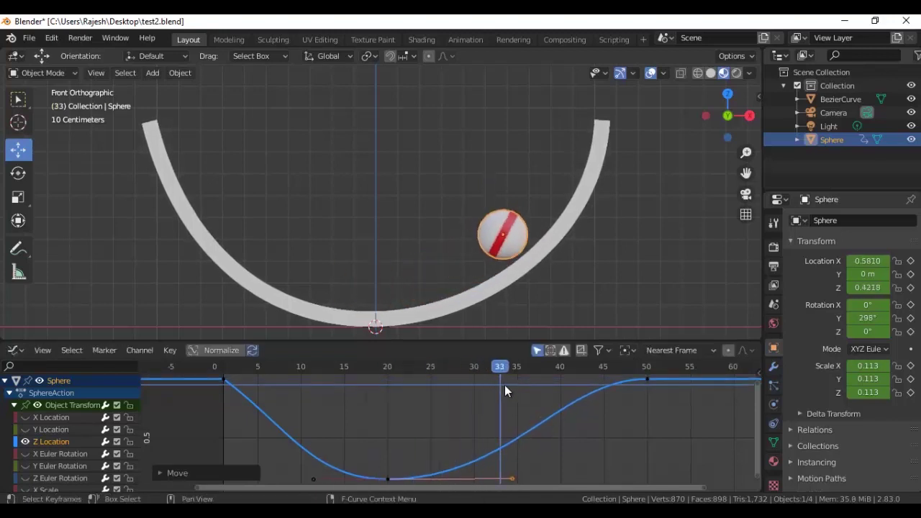
{"action": "left_click_drag", "start_coordinate": [637, 391], "coordinate": [646, 390]}
{"action": "left_click", "coordinate": [647, 377]}
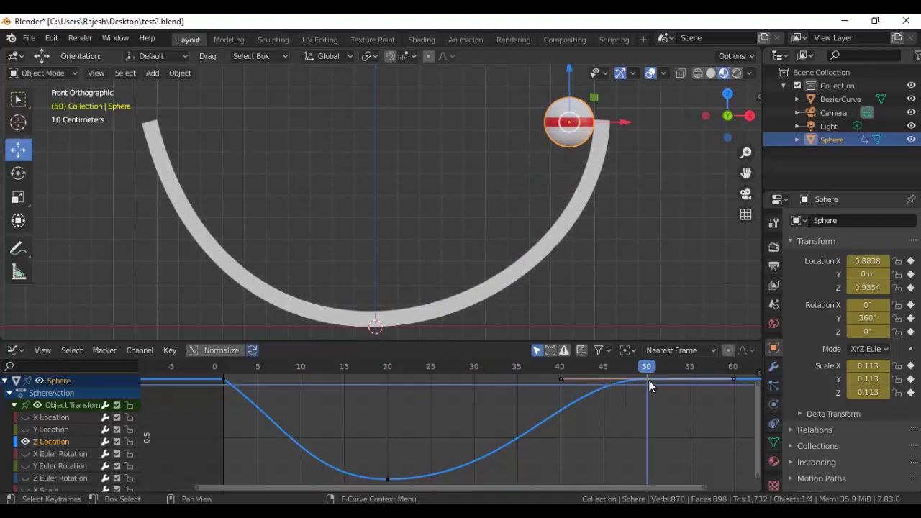
Give the frame-50 key Vector handles and adjust its left handle.
{"action": "key", "text": "v"}
{"action": "left_click", "coordinate": [621, 385]}
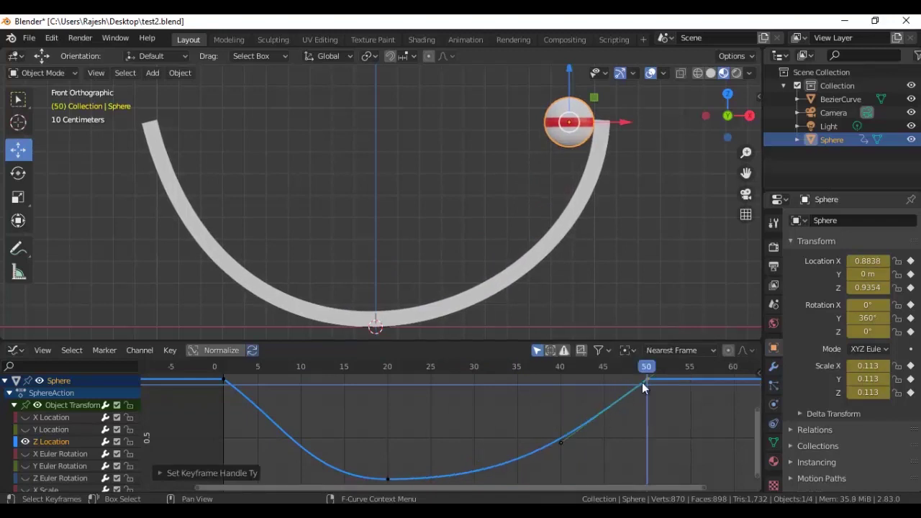
{"action": "left_click_drag", "start_coordinate": [645, 376], "coordinate": [580, 391]}
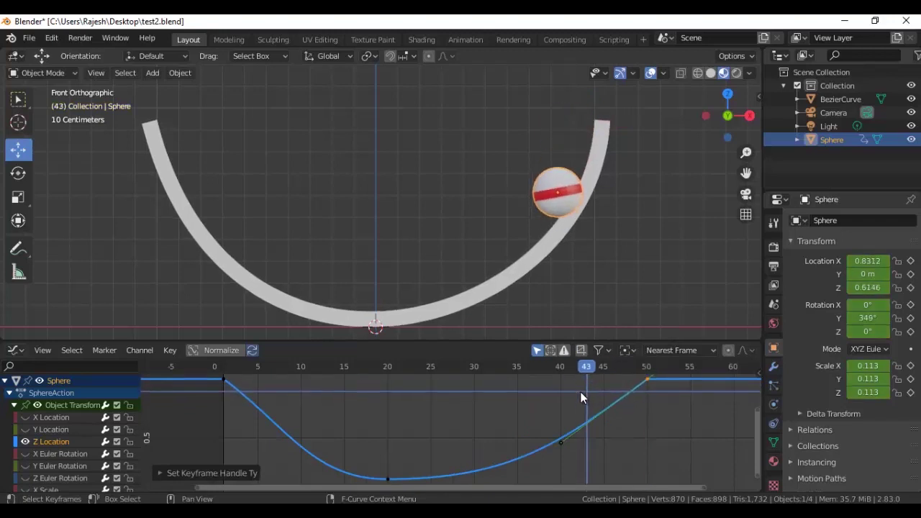
{"action": "left_click_drag", "start_coordinate": [561, 443], "coordinate": [562, 411]}
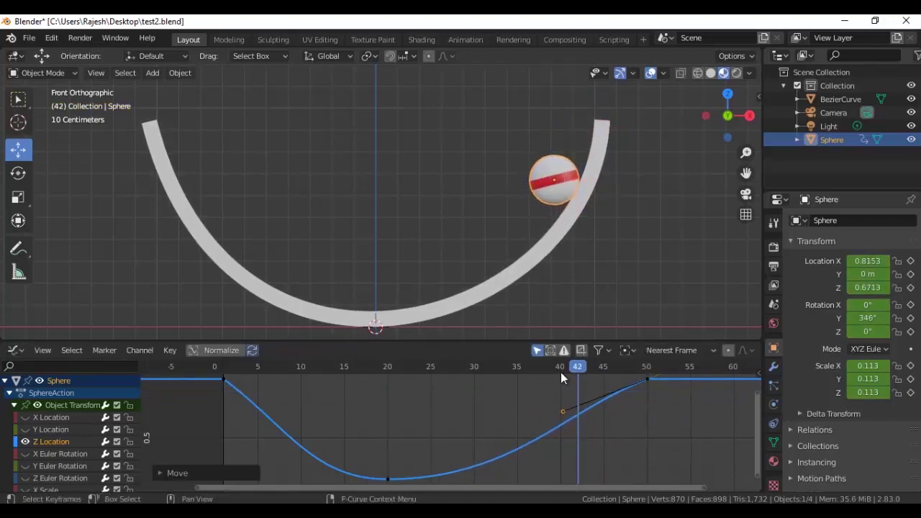
{"action": "left_click_drag", "start_coordinate": [560, 369], "coordinate": [516, 369]}
Reshape the frame-20 key's left and right handles to adjust the dip's bottom.
{"action": "left_click", "coordinate": [387, 479]}
{"action": "left_click_drag", "start_coordinate": [467, 478], "coordinate": [510, 467]}
{"action": "left_click_drag", "start_coordinate": [520, 370], "coordinate": [387, 370]}
{"action": "left_click", "coordinate": [335, 375]}
{"action": "left_click_drag", "start_coordinate": [756, 447], "coordinate": [756, 464]}
{"action": "left_click_drag", "start_coordinate": [288, 464], "coordinate": [314, 455]}
Set the frame-20 key's handles to Free and raise its left handle slightly.
{"action": "right_click", "coordinate": [389, 453]}
{"action": "mouse_move", "coordinate": [395, 400]}
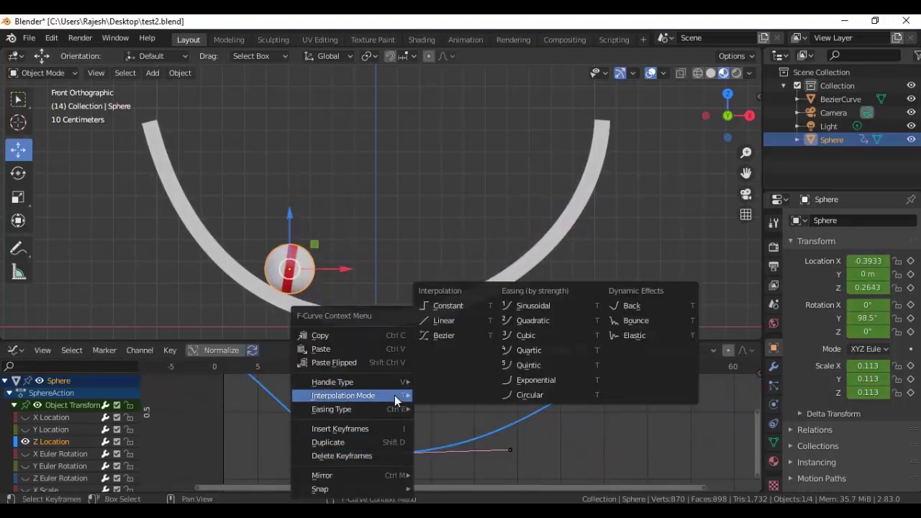
{"action": "mouse_move", "coordinate": [395, 381]}
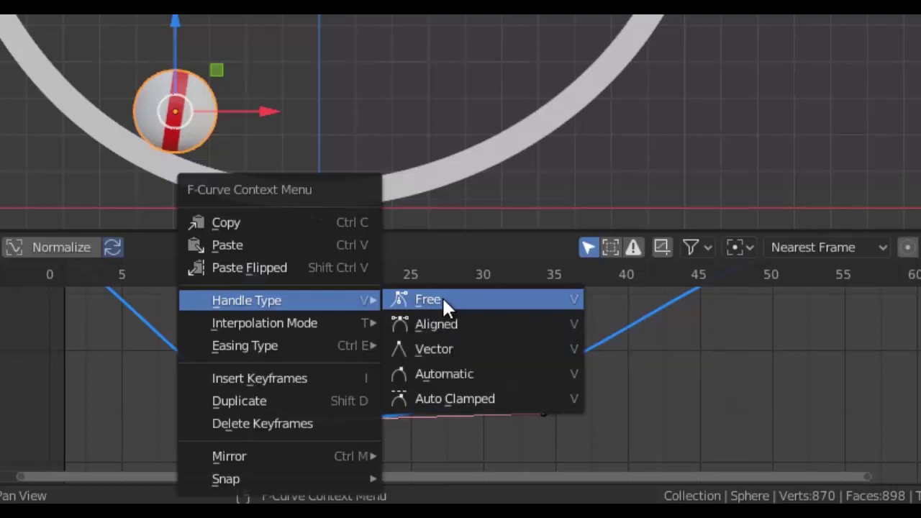
{"action": "left_click", "coordinate": [441, 296]}
{"action": "left_click", "coordinate": [218, 423]}
{"action": "key", "text": "g"}
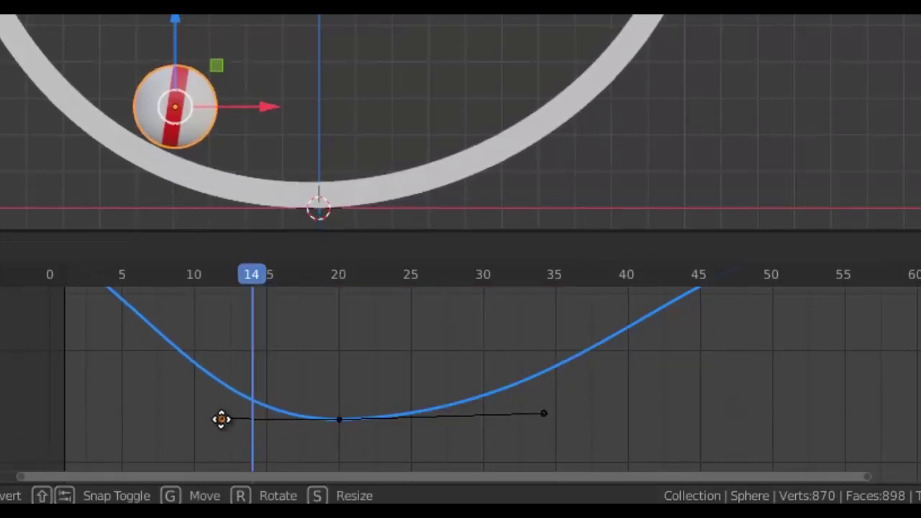
{"action": "left_click", "coordinate": [221, 419]}
Tilt the frame-20 right handle upward and scrub to check the motion.
{"action": "left_click_drag", "start_coordinate": [248, 274], "coordinate": [424, 308]}
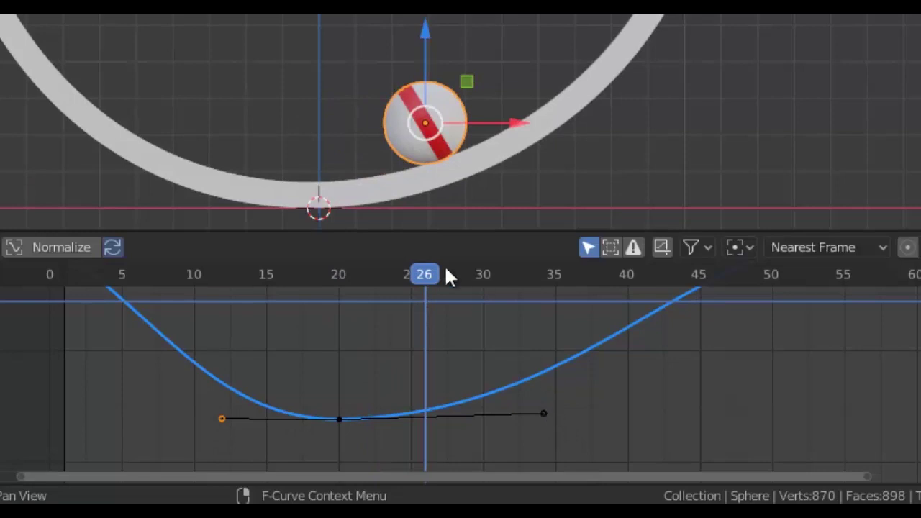
{"action": "left_click_drag", "start_coordinate": [417, 282], "coordinate": [505, 298]}
{"action": "left_click_drag", "start_coordinate": [541, 414], "coordinate": [541, 401]}
{"action": "left_click_drag", "start_coordinate": [493, 273], "coordinate": [106, 300]}
Play back the animation, then switch the bottom editor from the Graph Editor to a Dope Sheet.
{"action": "key", "text": "space"}
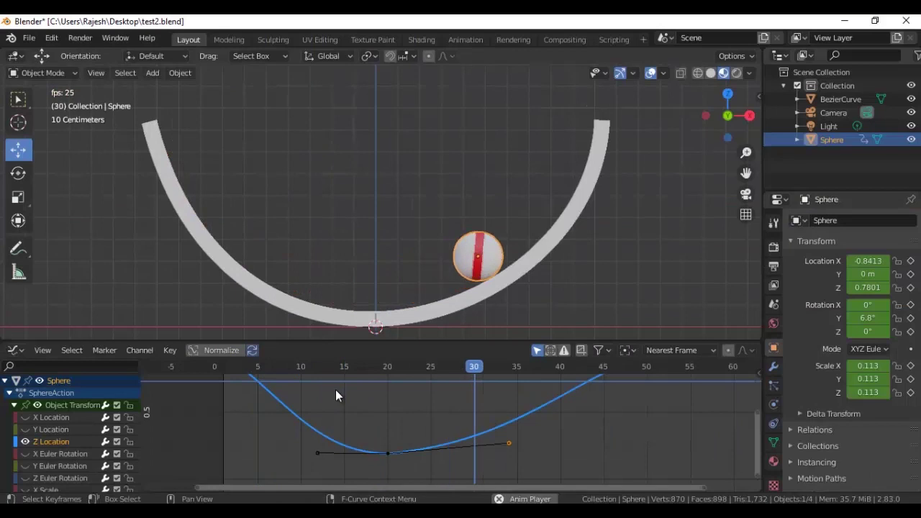
{"action": "key", "text": "space"}
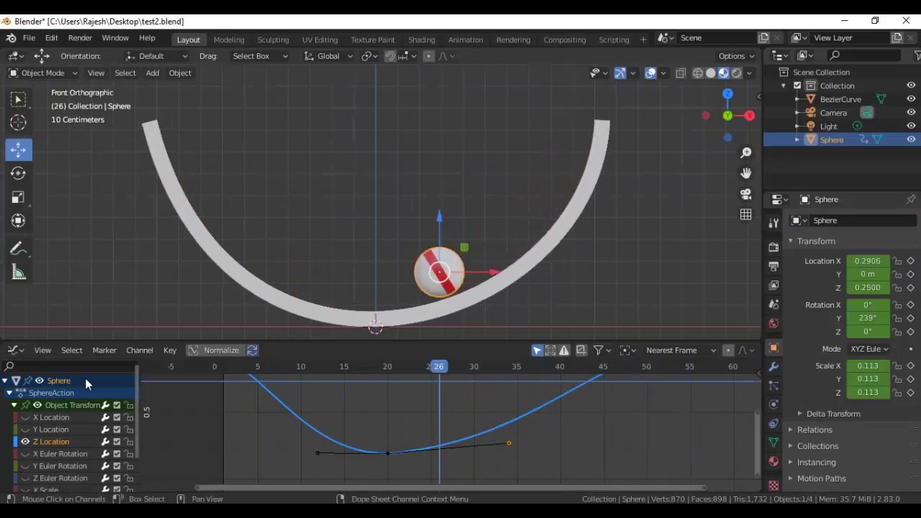
{"action": "left_click", "coordinate": [18, 351]}
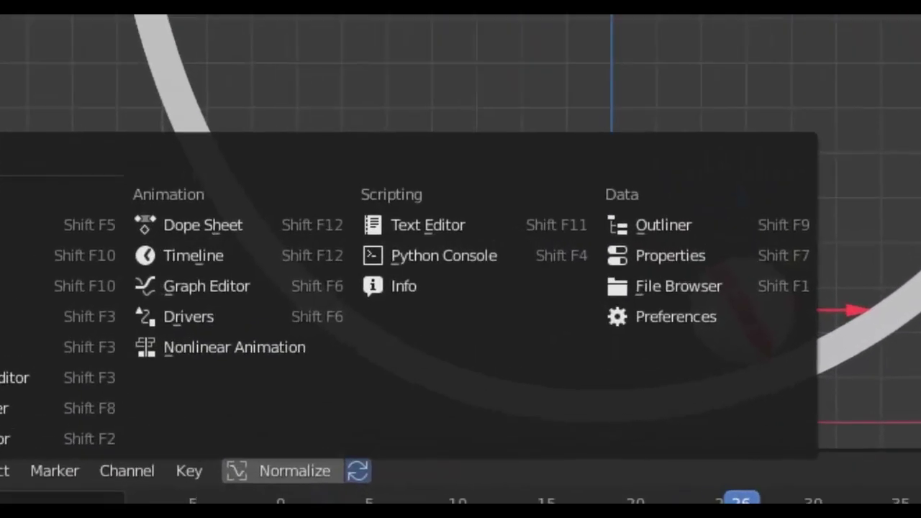
{"action": "left_click", "coordinate": [232, 227]}
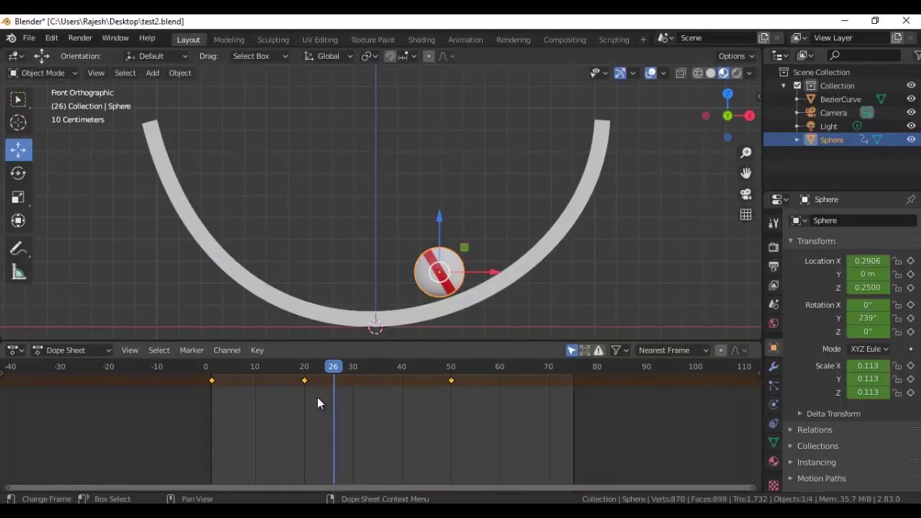
{"action": "key", "text": "shift+F12"}
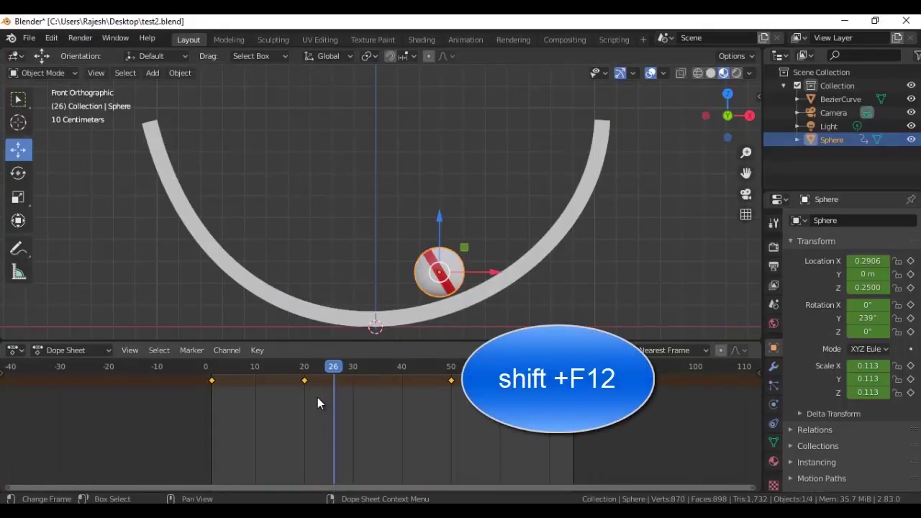
Turn the bottom editor into the Timeline, showing keys at 1, 20 and 50 within 1–75.
{"action": "left_click", "coordinate": [16, 350]}
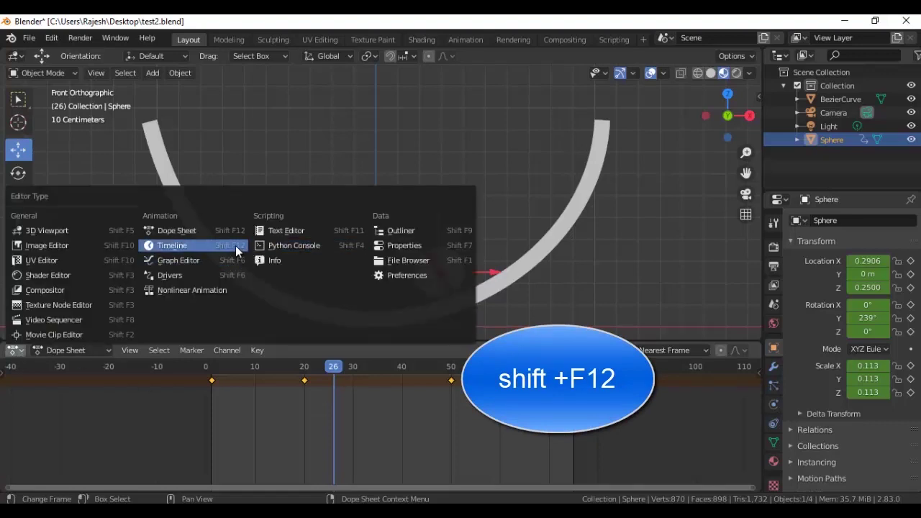
{"action": "key", "text": "shift+F12"}
{"action": "key", "text": "shift+F12"}
{"action": "key", "text": "shift+F12"}
{"action": "key", "text": "shift+F12"}
{"action": "key", "text": "shift+F12"}
{"action": "key", "text": "shift+F12"}
{"action": "key", "text": "shift+F12"}
{"action": "key", "text": "shift+F12"}
{"action": "key", "text": "shift+F12"}
{"action": "key", "text": "shift+F12"}
{"action": "key", "text": "shift+F12"}
{"action": "key", "text": "shift+F12"}
{"action": "key", "text": "shift+F12"}
{"action": "key", "text": "shift+F12"}
{"action": "key", "text": "shift+F12"}
{"action": "key", "text": "shift+F12"}
{"action": "key", "text": "shift+F12"}
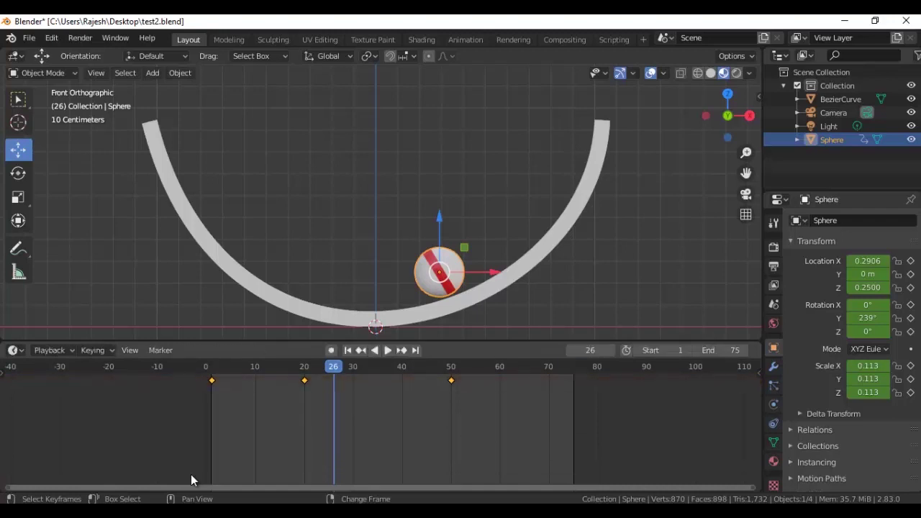
{"action": "key", "text": "shift+F12"}
Move the Sphere's middle keyframe earlier to frame 16 and play back the new timing.
{"action": "left_click_drag", "start_coordinate": [220, 367], "coordinate": [307, 379]}
{"action": "key", "text": "g"}
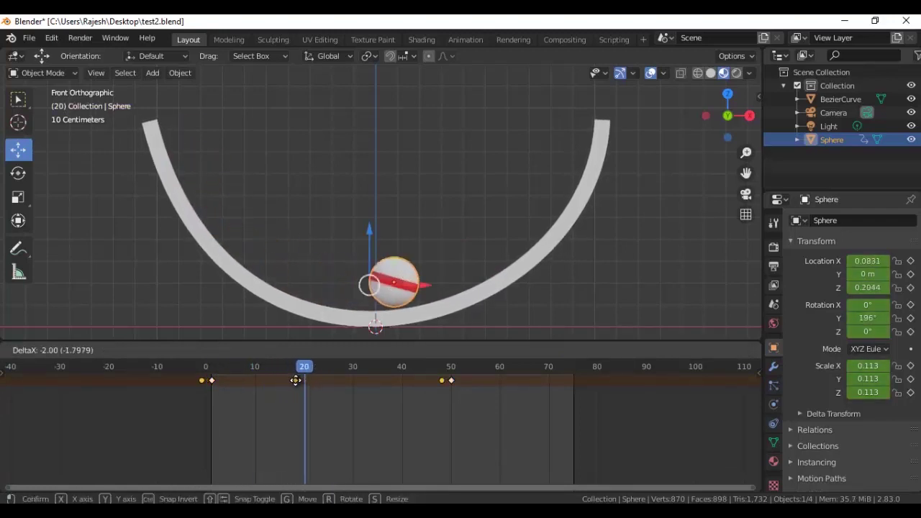
{"action": "right_click", "coordinate": [303, 380]}
{"action": "key", "text": "g"}
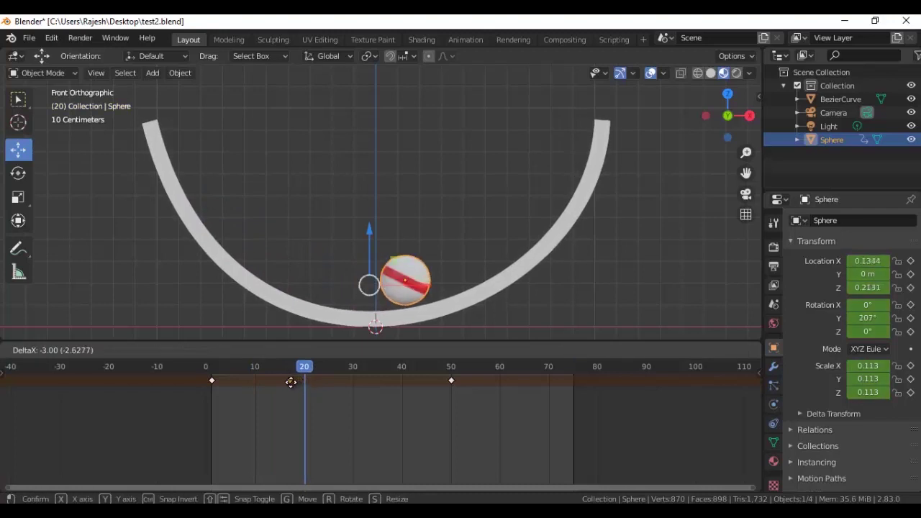
{"action": "left_click", "coordinate": [286, 382]}
{"action": "left_click_drag", "start_coordinate": [205, 368], "coordinate": [218, 372]}
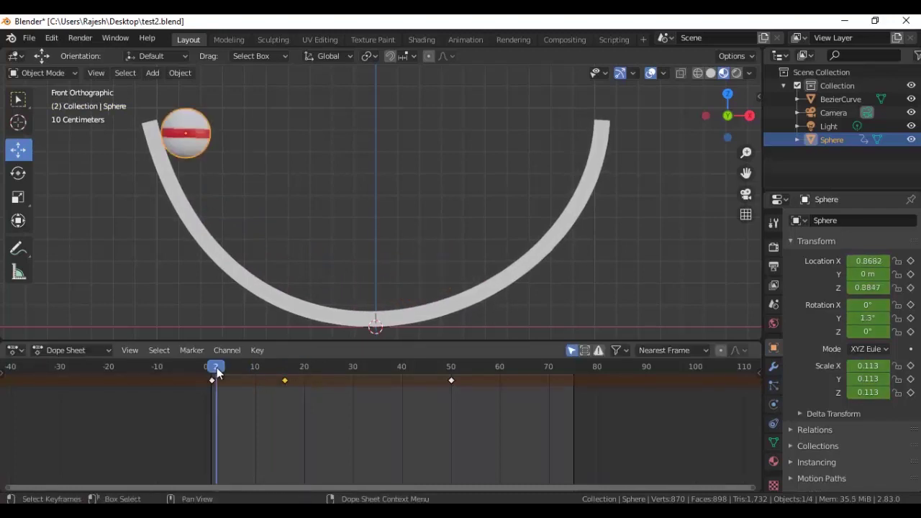
{"action": "key", "text": "space"}
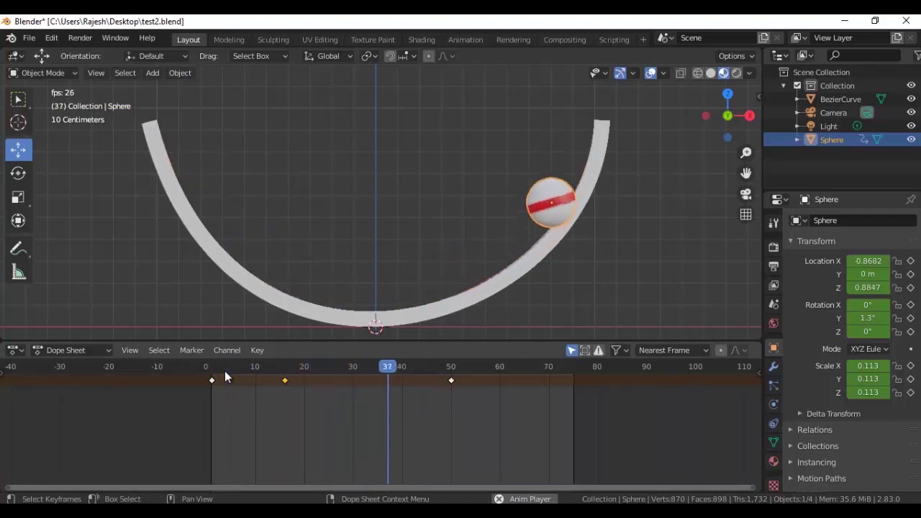
{"action": "key", "text": "space"}
Shift the middle keyframe to frame 18 and replay the animation from the first frame.
{"action": "key", "text": "g"}
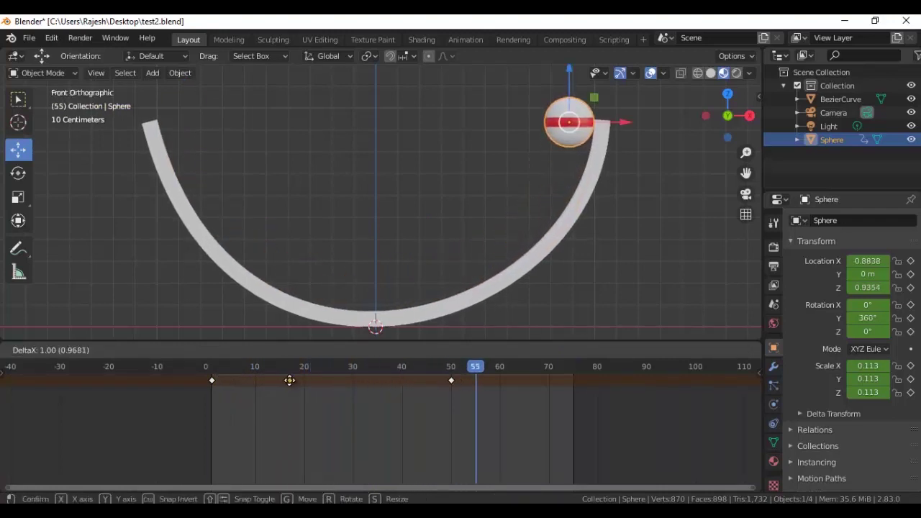
{"action": "left_click", "coordinate": [294, 379]}
{"action": "left_click", "coordinate": [211, 366]}
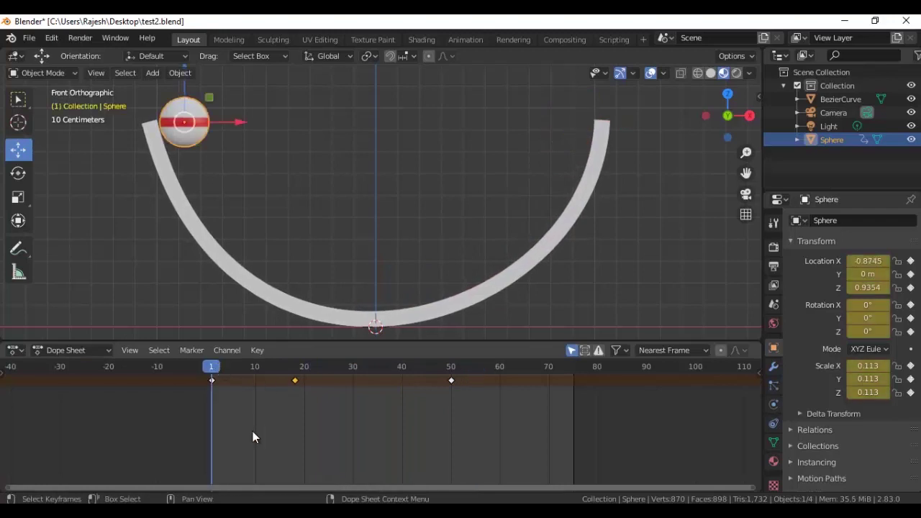
{"action": "key", "text": "space"}
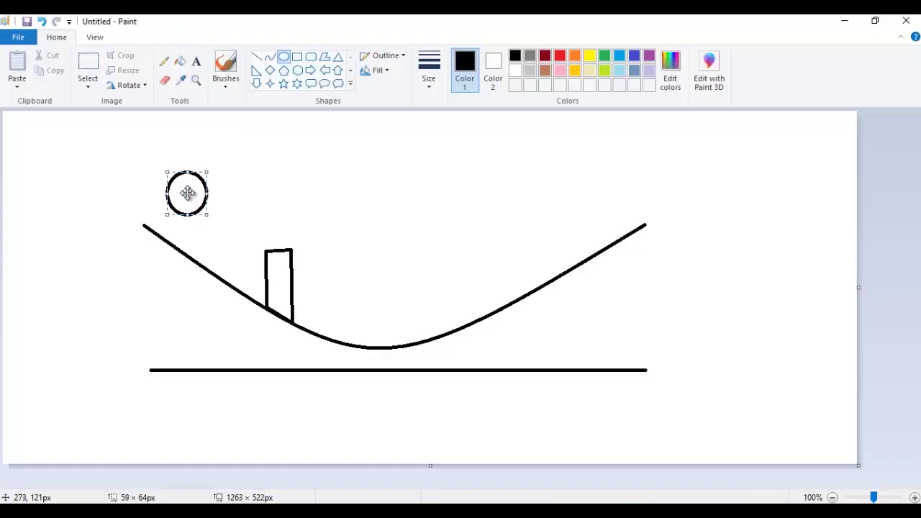
In Paint, place the circle at the curve's bottom and sketch its path in red brush; return to Blender.
{"action": "mouse_move", "coordinate": [188, 193]}
{"action": "left_mouse_down"}
{"action": "mouse_move", "coordinate": [176, 191]}
{"action": "mouse_move", "coordinate": [205, 240]}
{"action": "mouse_move", "coordinate": [272, 229]}
{"action": "mouse_move", "coordinate": [290, 239]}
{"action": "mouse_move", "coordinate": [347, 319]}
{"action": "mouse_move", "coordinate": [368, 328]}
{"action": "mouse_move", "coordinate": [407, 327]}
{"action": "mouse_move", "coordinate": [507, 289]}
{"action": "mouse_move", "coordinate": [603, 225]}
{"action": "mouse_move", "coordinate": [529, 276]}
{"action": "mouse_move", "coordinate": [434, 317]}
{"action": "mouse_move", "coordinate": [376, 321]}
{"action": "mouse_move", "coordinate": [312, 305]}
{"action": "mouse_move", "coordinate": [386, 323]}
{"action": "mouse_move", "coordinate": [473, 311]}
{"action": "mouse_move", "coordinate": [372, 327]}
{"action": "mouse_move", "coordinate": [380, 325]}
{"action": "left_mouse_up"}
{"action": "left_click", "coordinate": [226, 68]}
{"action": "mouse_move", "coordinate": [153, 214]}
{"action": "left_mouse_down"}
{"action": "mouse_move", "coordinate": [213, 267]}
{"action": "mouse_move", "coordinate": [258, 239]}
{"action": "mouse_move", "coordinate": [311, 247]}
{"action": "mouse_move", "coordinate": [359, 284]}
{"action": "mouse_move", "coordinate": [427, 315]}
{"action": "mouse_move", "coordinate": [544, 272]}
{"action": "mouse_move", "coordinate": [617, 225]}
{"action": "mouse_move", "coordinate": [617, 213]}
{"action": "mouse_move", "coordinate": [430, 330]}
{"action": "mouse_move", "coordinate": [318, 326]}
{"action": "mouse_move", "coordinate": [449, 328]}
{"action": "mouse_move", "coordinate": [476, 315]}
{"action": "mouse_move", "coordinate": [456, 310]}
{"action": "mouse_move", "coordinate": [405, 338]}
{"action": "mouse_move", "coordinate": [351, 342]}
{"action": "left_mouse_up"}
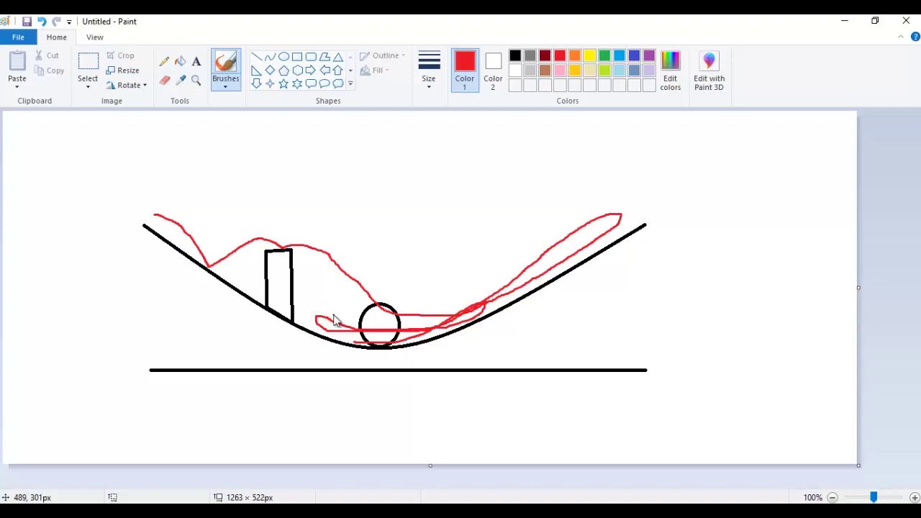
{"action": "key", "text": "alt+Tab"}
{"action": "left_click_drag", "start_coordinate": [142, 427], "coordinate": [355, 434]}
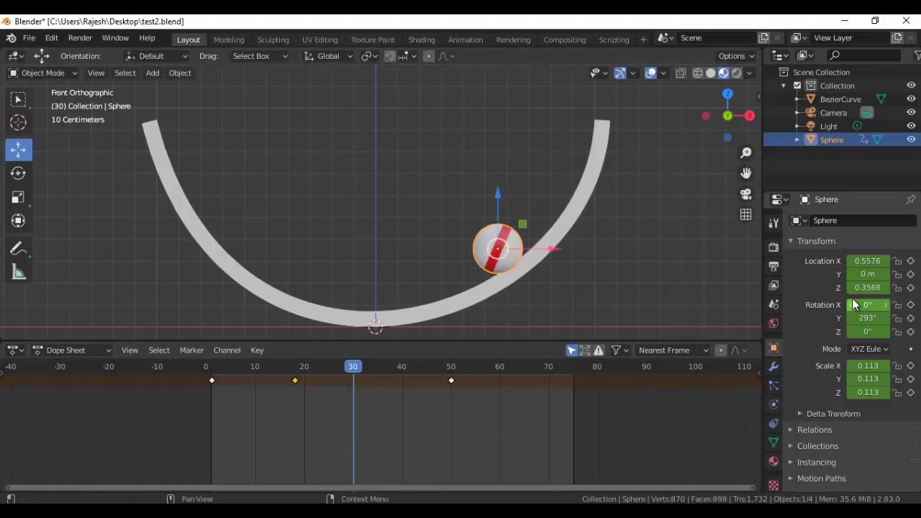
{"action": "left_click_drag", "start_coordinate": [355, 372], "coordinate": [294, 375]}
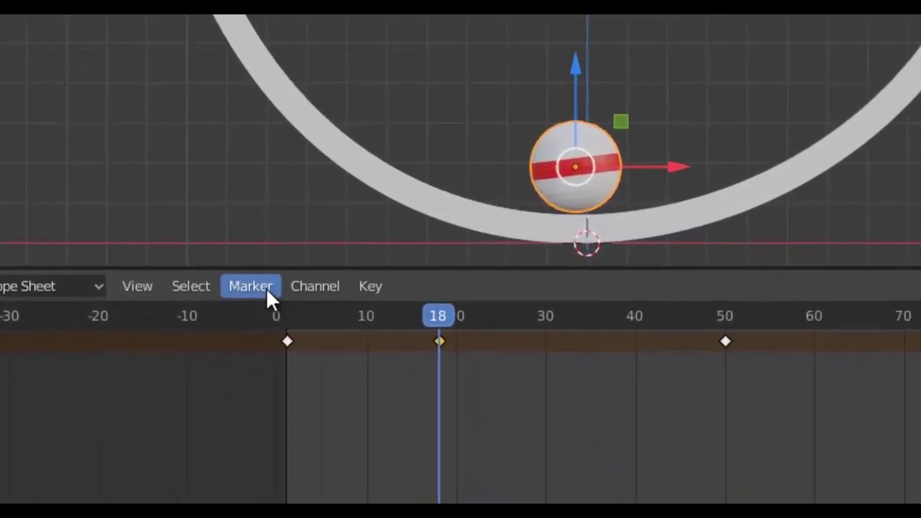
Add timeline markers F_18 at frame 18 and F_30 at frame 30.
{"action": "left_click", "coordinate": [267, 291]}
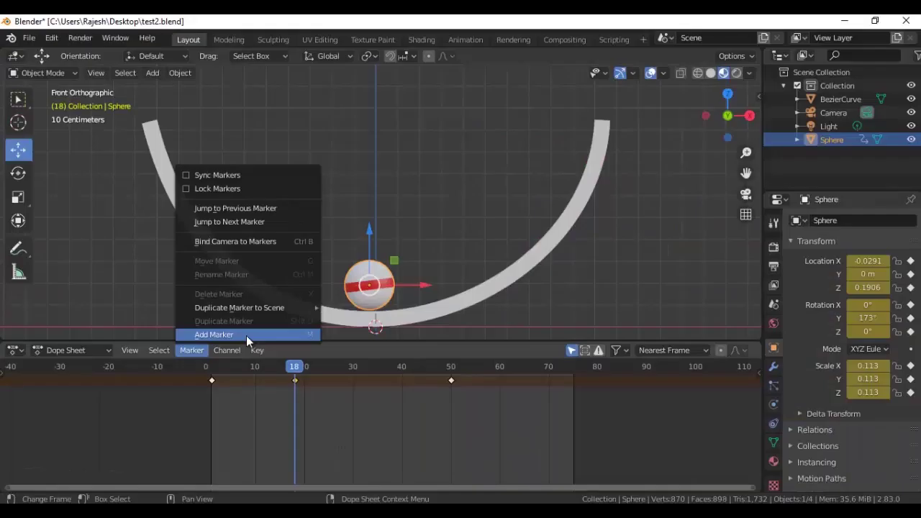
{"action": "left_click", "coordinate": [356, 259]}
{"action": "left_click_drag", "start_coordinate": [300, 367], "coordinate": [334, 368]}
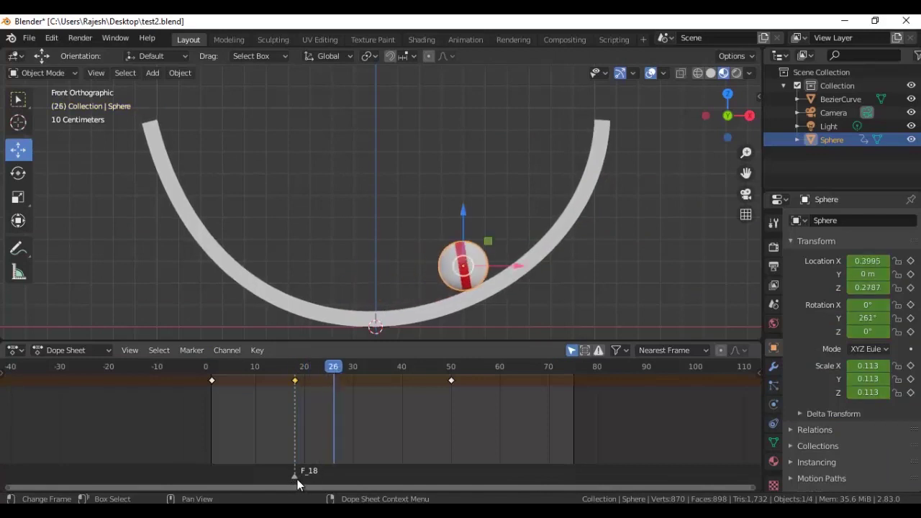
{"action": "left_click_drag", "start_coordinate": [327, 404], "coordinate": [352, 387]}
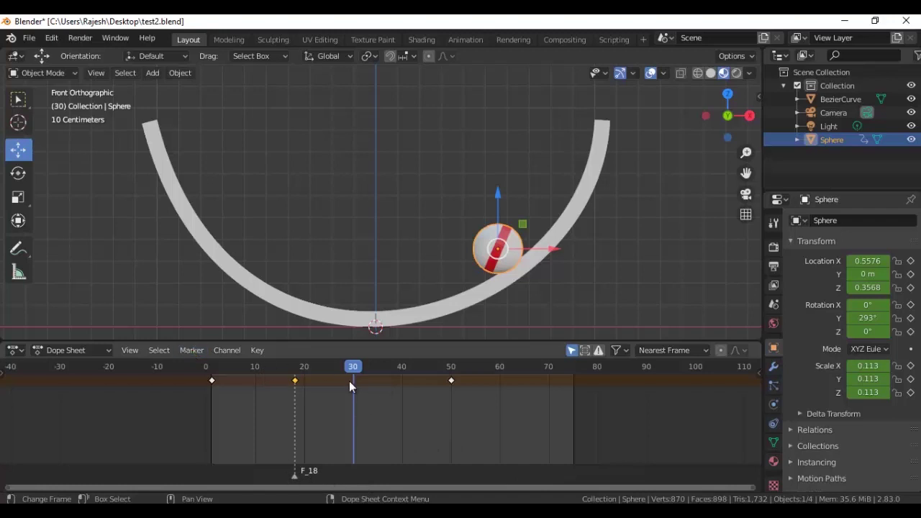
{"action": "left_click", "coordinate": [191, 350]}
{"action": "left_click", "coordinate": [203, 336]}
{"action": "mouse_move", "coordinate": [361, 377]}
{"action": "left_mouse_down"}
{"action": "mouse_move", "coordinate": [297, 375]}
{"action": "mouse_move", "coordinate": [374, 379]}
{"action": "mouse_move", "coordinate": [357, 383]}
{"action": "left_mouse_up"}
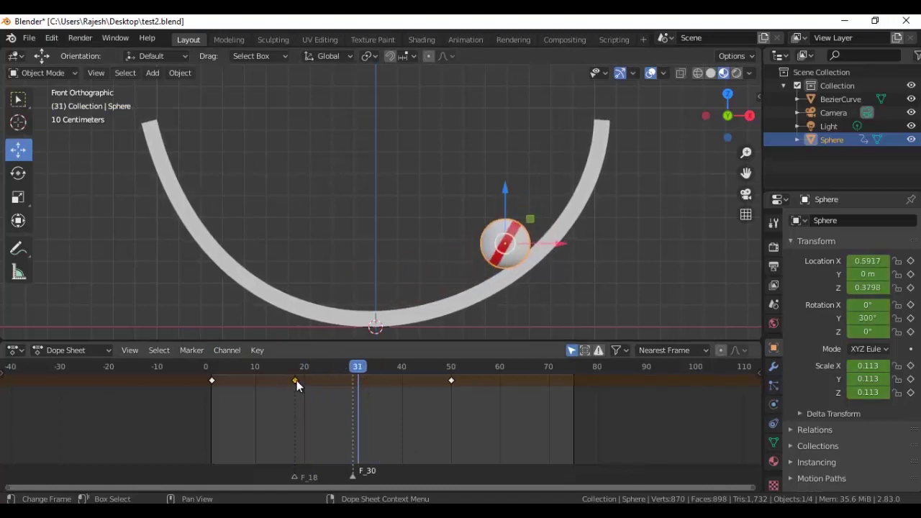
Make the frame-18 key a Breakdown and the first key a regular Keyframe, then scrub to check.
{"action": "right_click", "coordinate": [296, 380]}
{"action": "mouse_move", "coordinate": [297, 382]}
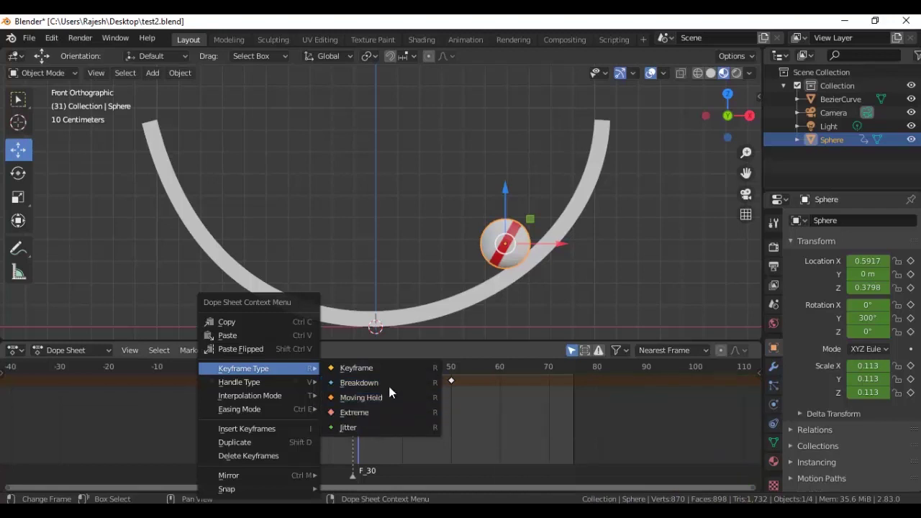
{"action": "left_click", "coordinate": [388, 383]}
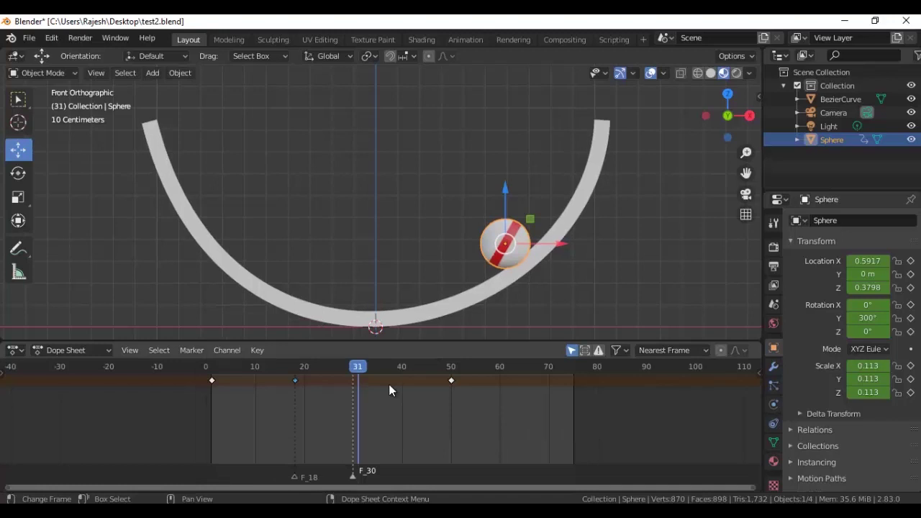
{"action": "right_click", "coordinate": [212, 379]}
{"action": "mouse_move", "coordinate": [221, 369]}
{"action": "left_click", "coordinate": [270, 368]}
{"action": "left_click_drag", "start_coordinate": [210, 366], "coordinate": [446, 405]}
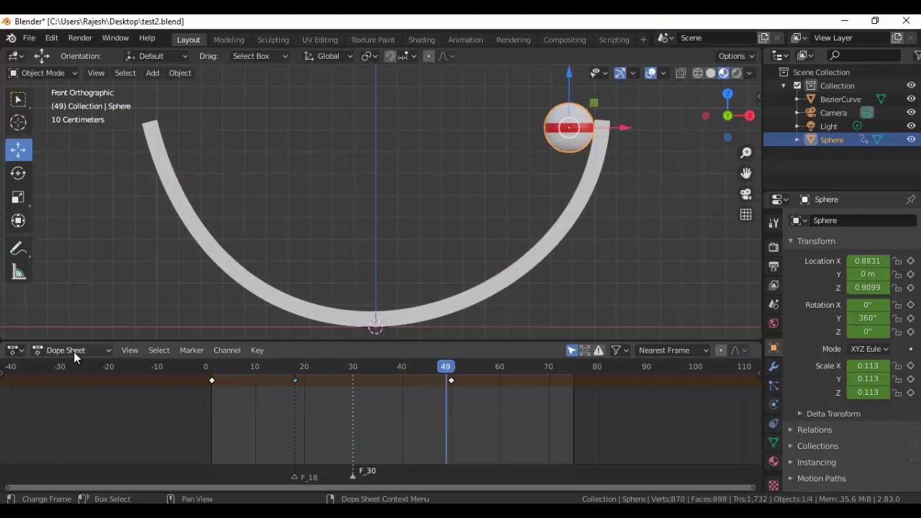
Start a fresh General scene and orbit the view around its default cube.
{"action": "left_click", "coordinate": [14, 350]}
{"action": "left_click_drag", "start_coordinate": [214, 369], "coordinate": [366, 393]}
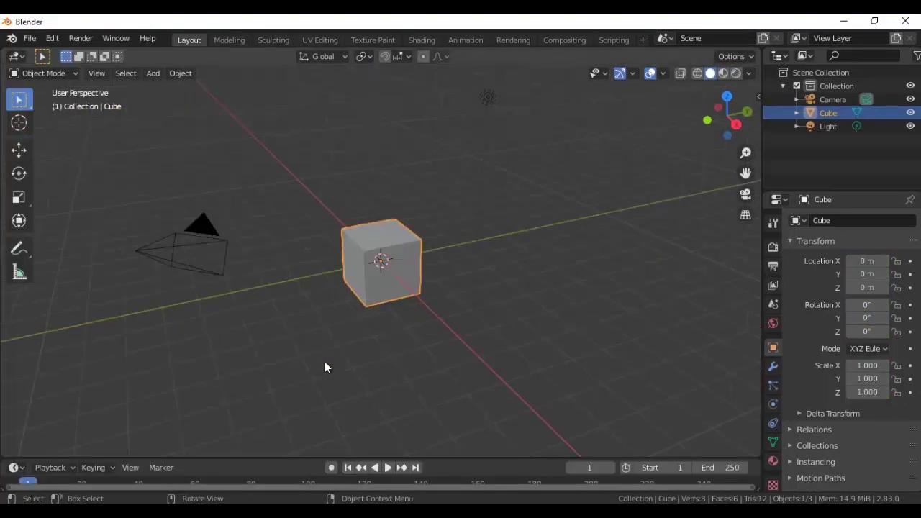
{"action": "middle_click_drag", "start_coordinate": [324, 362], "coordinate": [396, 354]}
Scale the cube into a long flat plank, Y 5.671 and Z 0.193.
{"action": "left_click", "coordinate": [18, 197]}
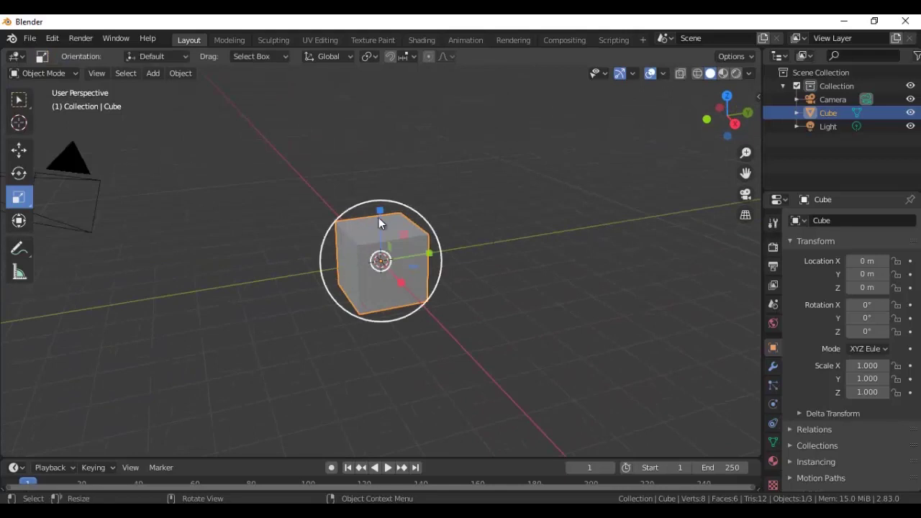
{"action": "left_click_drag", "start_coordinate": [379, 212], "coordinate": [676, 224]}
{"action": "middle_click_drag", "start_coordinate": [477, 339], "coordinate": [326, 355]}
In Edit Mode, add four evenly spaced loop cuts across the plank and view it from Top.
{"action": "key", "text": "Tab"}
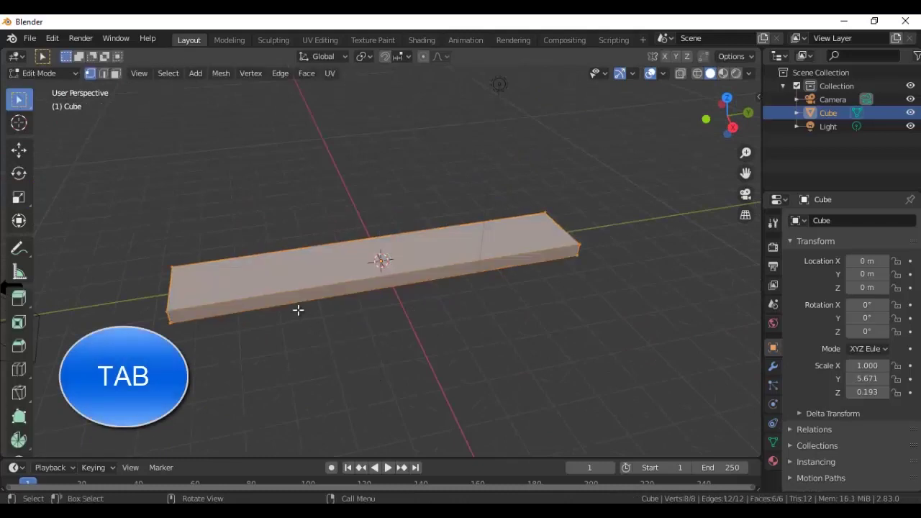
{"action": "key", "text": "ctrl+r"}
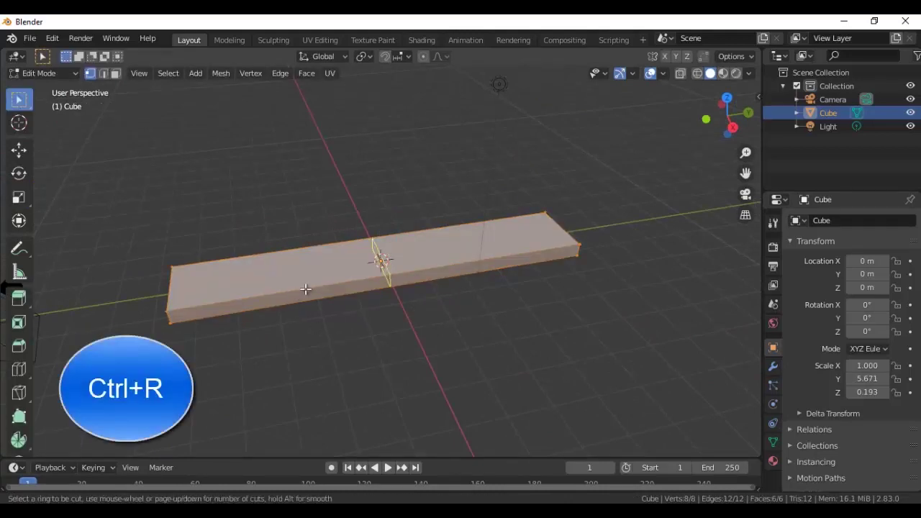
{"action": "scroll", "coordinate": [307, 289], "scroll_direction": "up", "scroll_amount": 2}
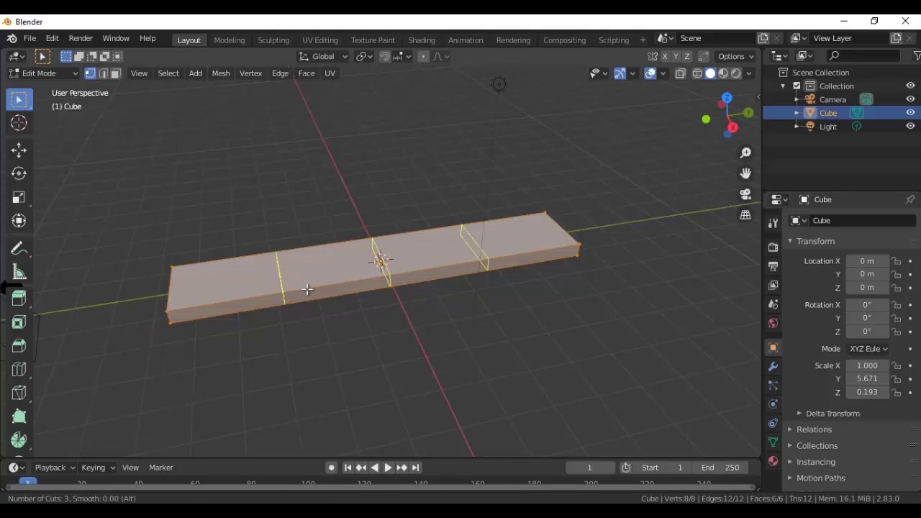
{"action": "scroll", "coordinate": [306, 289], "scroll_direction": "up", "scroll_amount": 1}
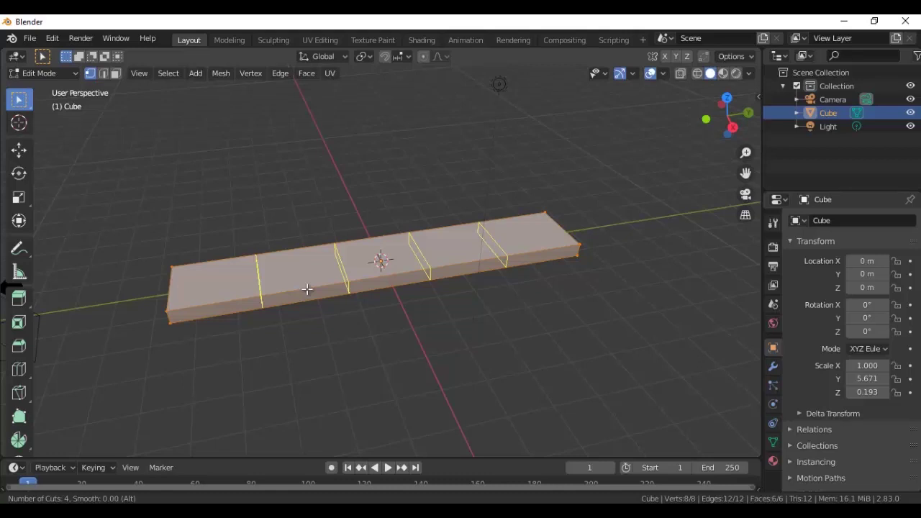
{"action": "left_click", "coordinate": [307, 288]}
{"action": "right_click", "coordinate": [413, 351]}
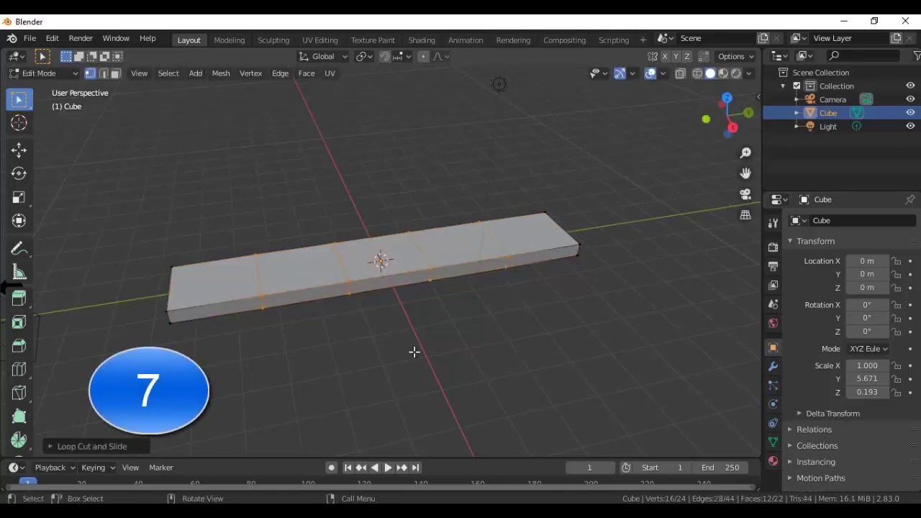
{"action": "key", "text": "KP_7"}
{"action": "scroll", "coordinate": [516, 283], "scroll_direction": "down", "scroll_amount": 2}
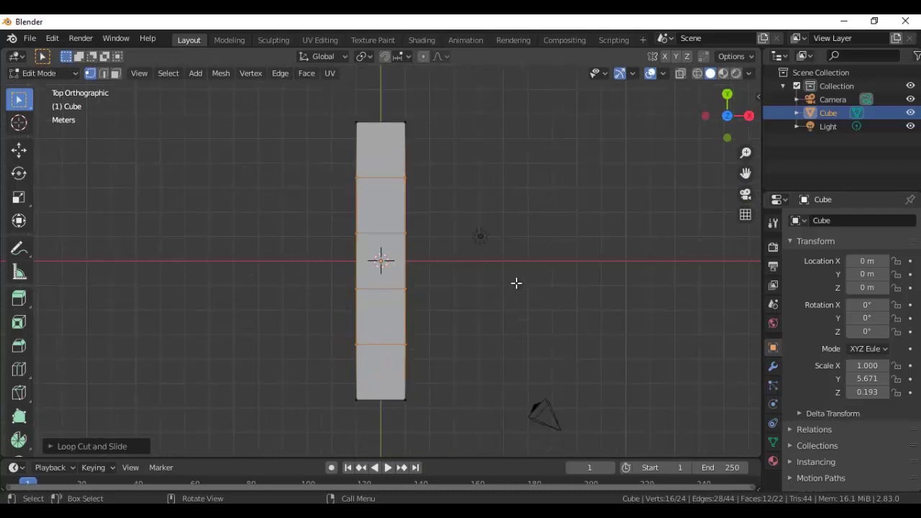
Switch to wireframe shading and box-select the face at the plank's top end.
{"action": "middle_click_drag", "start_coordinate": [526, 290], "coordinate": [526, 346], "text": "shift"}
{"action": "scroll", "coordinate": [523, 346], "scroll_direction": "up", "scroll_amount": 3}
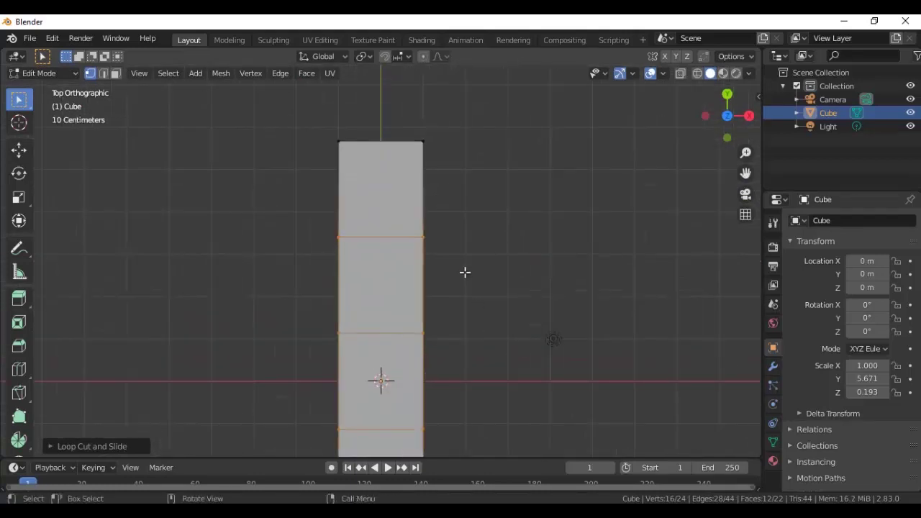
{"action": "key", "text": "z"}
{"action": "left_click", "coordinate": [374, 273]}
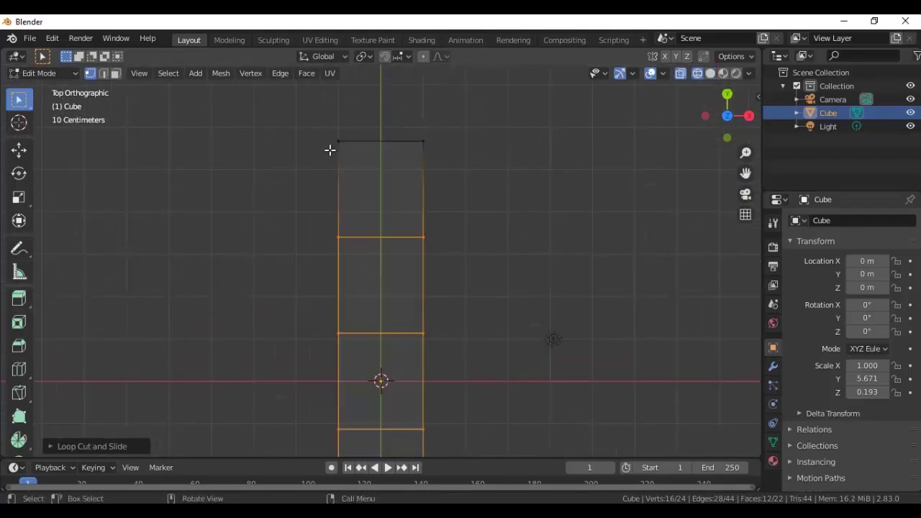
{"action": "left_click", "coordinate": [331, 138]}
{"action": "left_click_drag", "start_coordinate": [315, 118], "coordinate": [466, 167]}
{"action": "scroll", "coordinate": [498, 240], "scroll_direction": "down", "scroll_amount": 3}
{"action": "scroll", "coordinate": [498, 241], "scroll_direction": "down", "scroll_amount": 1}
Scale the end face down into a point, then return to solid shading and Object Mode.
{"action": "key", "text": "s"}
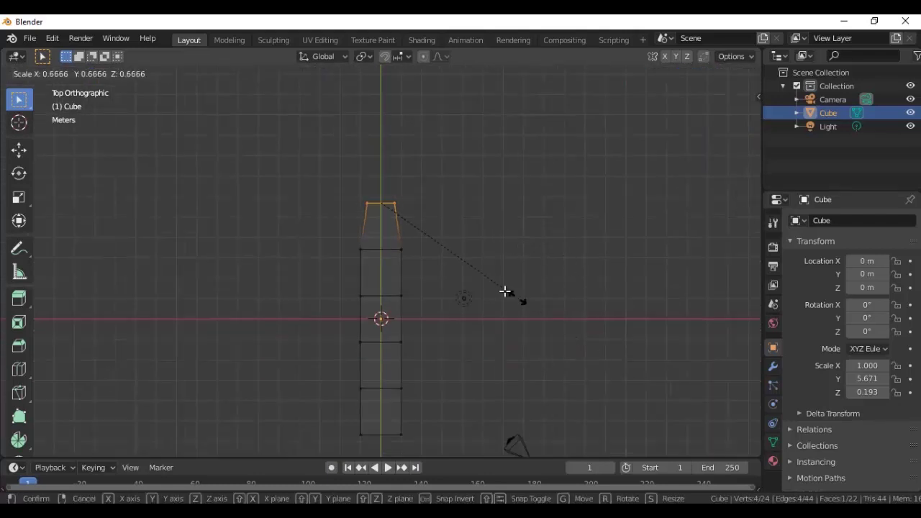
{"action": "left_click", "coordinate": [395, 218]}
{"action": "scroll", "coordinate": [541, 356], "scroll_direction": "down", "scroll_amount": 2}
{"action": "key", "text": "z"}
{"action": "left_click", "coordinate": [634, 369]}
{"action": "mouse_move", "coordinate": [633, 369]}
{"action": "middle_mouse_down"}
{"action": "mouse_move", "coordinate": [530, 251]}
{"action": "mouse_move", "coordinate": [425, 355]}
{"action": "mouse_move", "coordinate": [345, 325]}
{"action": "middle_mouse_up"}
{"action": "key", "text": "Tab"}
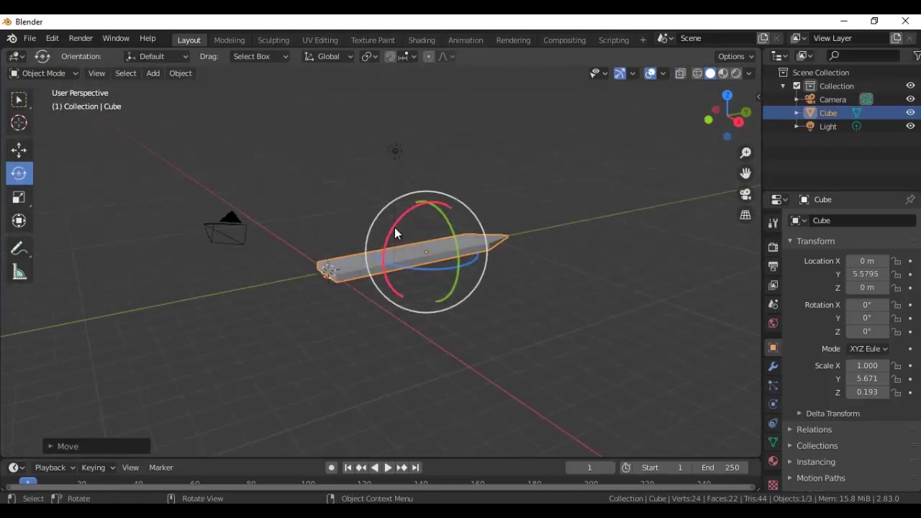
Stand the plank upright at 90° X rotation and raise it to Z 5.6288 so it rests on the ground.
{"action": "left_click_drag", "start_coordinate": [394, 231], "coordinate": [417, 317]}
{"action": "middle_click_drag", "start_coordinate": [676, 366], "coordinate": [481, 349]}
{"action": "key", "text": "shift+space"}
{"action": "key", "text": "g"}
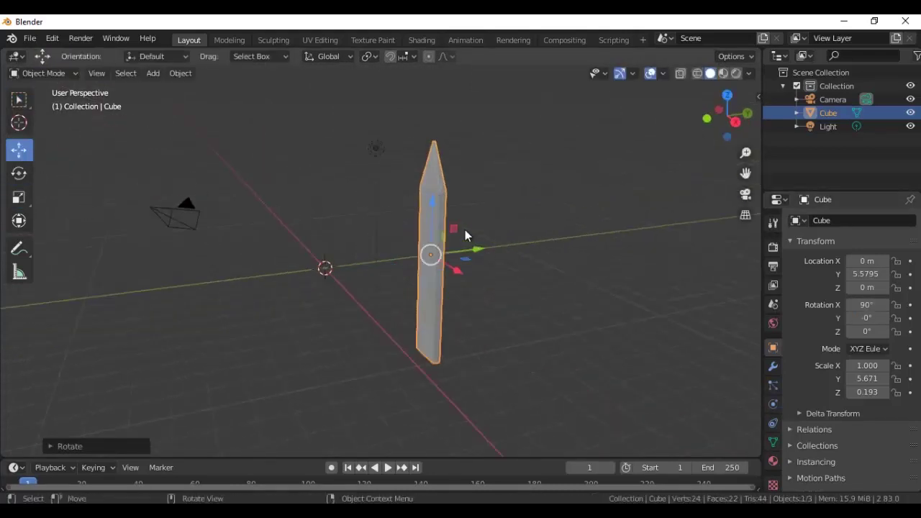
{"action": "left_click_drag", "start_coordinate": [465, 234], "coordinate": [465, 154]}
{"action": "middle_click_drag", "start_coordinate": [465, 154], "coordinate": [401, 358]}
{"action": "key", "text": "KP_5"}
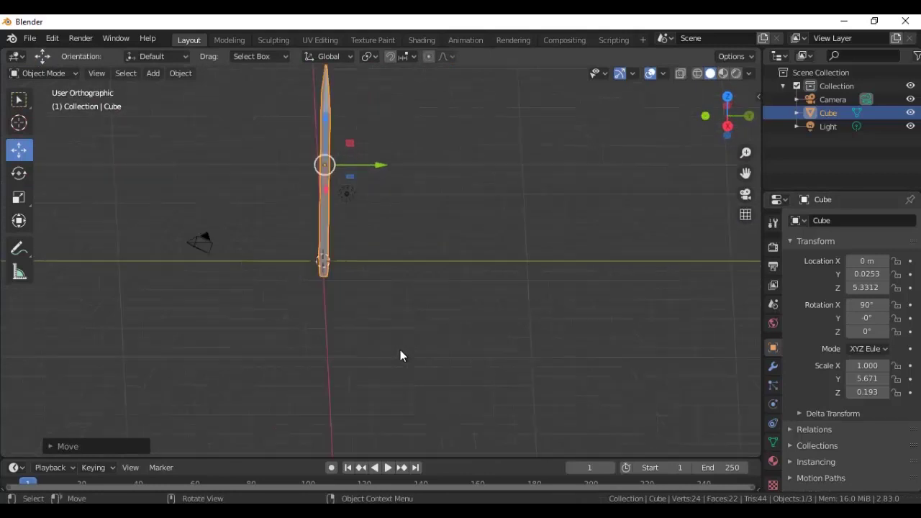
{"action": "key", "text": "KP_1"}
{"action": "left_click_drag", "start_coordinate": [382, 99], "coordinate": [382, 93]}
{"action": "key", "text": "KP_3"}
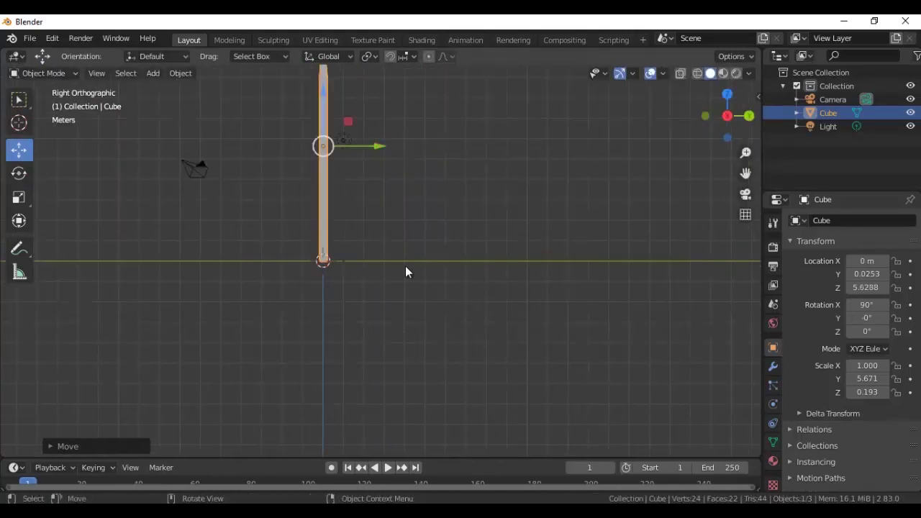
{"action": "key", "text": "KP_1"}
Scale the upright plank narrower along X.
{"action": "middle_click_drag", "start_coordinate": [479, 231], "coordinate": [471, 332], "text": "shift"}
{"action": "scroll", "coordinate": [470, 333], "scroll_direction": "up", "scroll_amount": 2}
{"action": "key", "text": "shift+space"}
{"action": "key", "text": "s"}
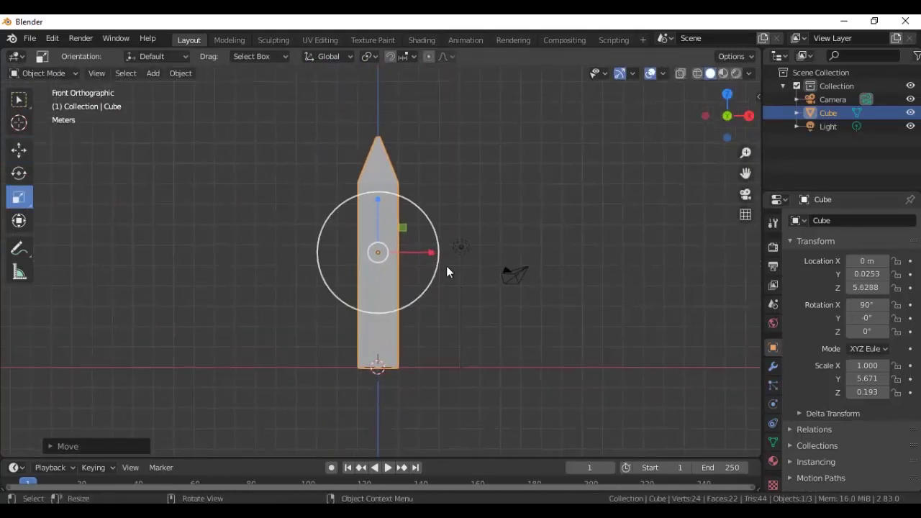
{"action": "left_click_drag", "start_coordinate": [446, 265], "coordinate": [437, 319]}
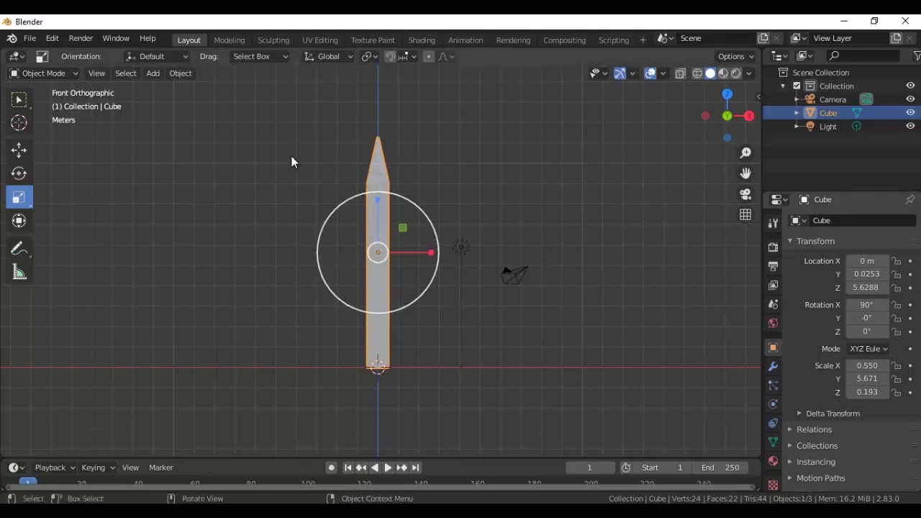
Apply All Transforms so the plank reads location 0, rotation 0° and scale 1.000.
{"action": "left_click", "coordinate": [181, 73]}
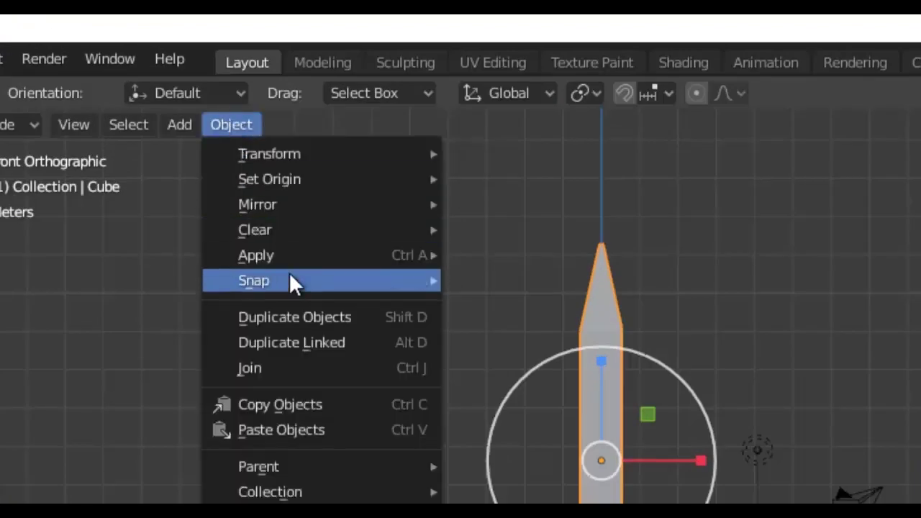
{"action": "mouse_move", "coordinate": [302, 260]}
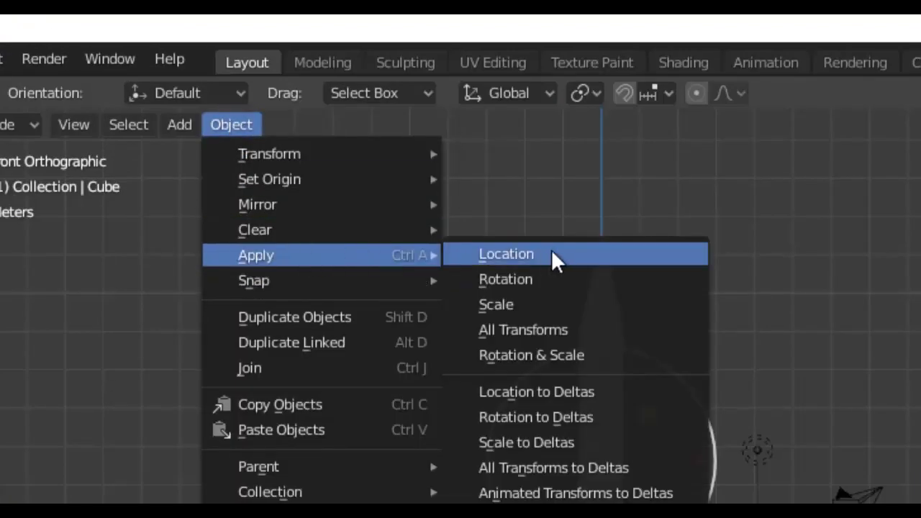
{"action": "left_click", "coordinate": [568, 331]}
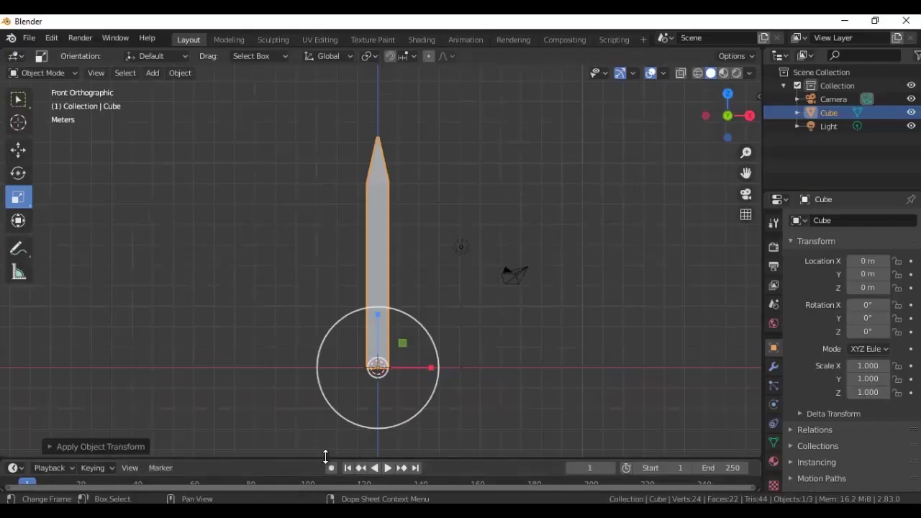
Enlarge the timeline area, switch to the Rotate tool and bring up Y-rotation keyframe options.
{"action": "left_click_drag", "start_coordinate": [324, 456], "coordinate": [328, 374]}
{"action": "key", "text": "shift+space"}
{"action": "key", "text": "r"}
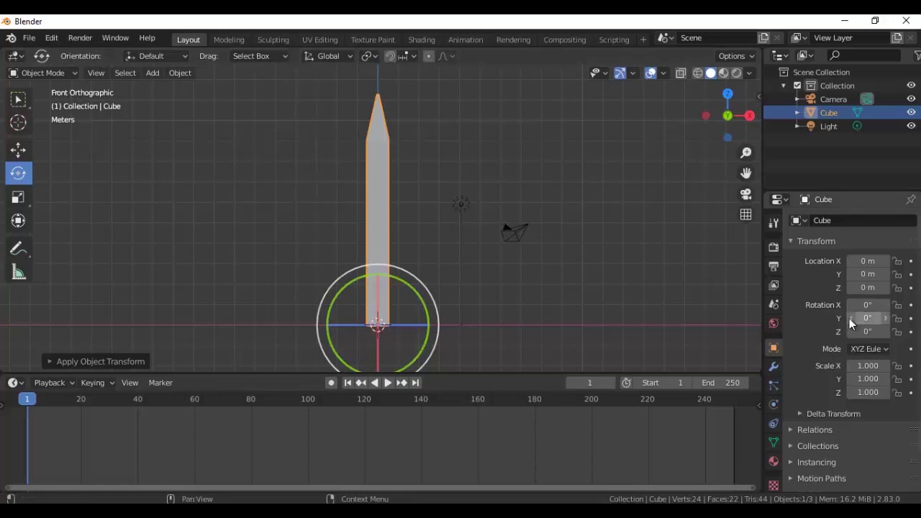
{"action": "right_click", "coordinate": [849, 318]}
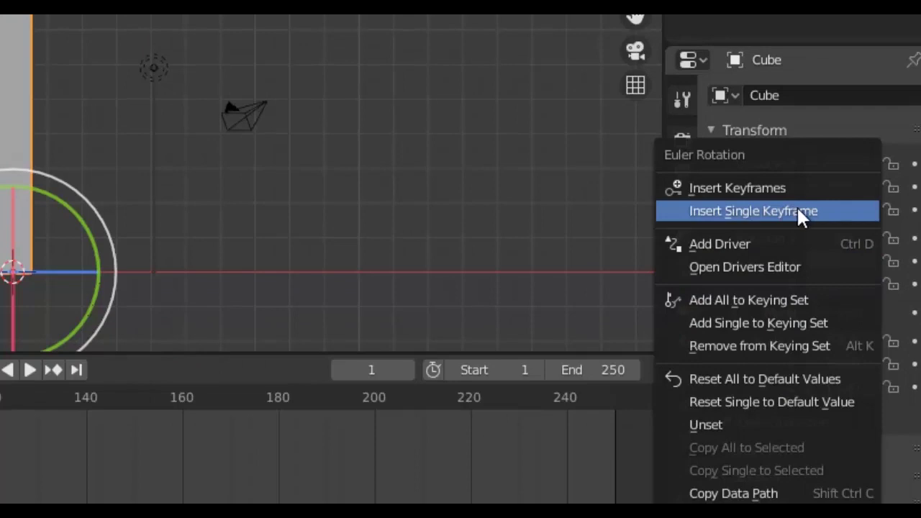
Keyframe the plank's Y rotation at frame 1, set the End frame to 92, and scrub to frame 24.
{"action": "left_click", "coordinate": [797, 211]}
{"action": "left_click", "coordinate": [774, 266]}
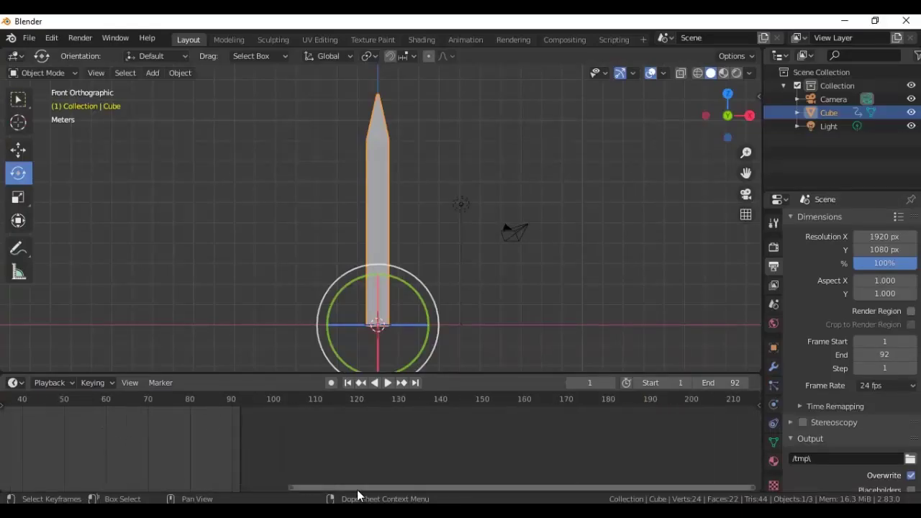
{"action": "left_click_drag", "start_coordinate": [358, 492], "coordinate": [338, 492]}
{"action": "left_click_drag", "start_coordinate": [172, 415], "coordinate": [230, 435]}
{"action": "key", "text": "space"}
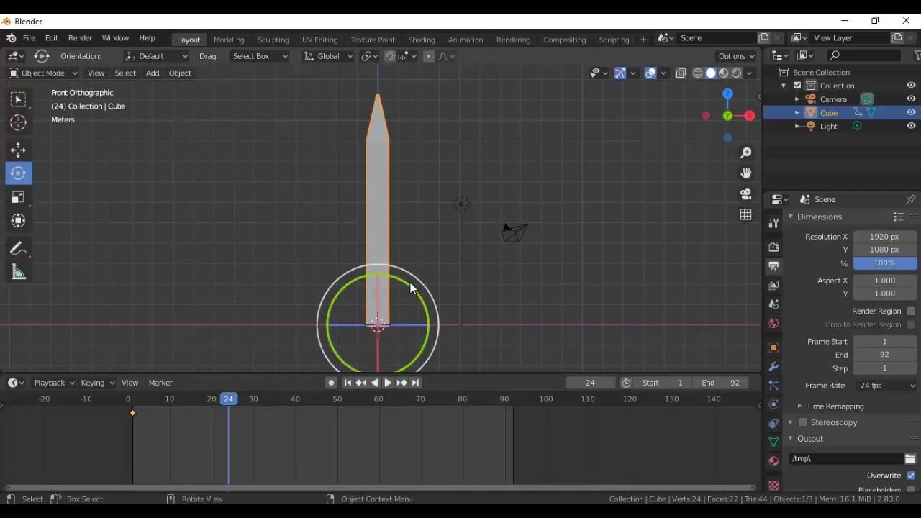
Tilt the plank to 6° on Y and keyframe that rotation at frame 24.
{"action": "mouse_move", "coordinate": [406, 283]}
{"action": "left_mouse_down"}
{"action": "mouse_move", "coordinate": [416, 292]}
{"action": "mouse_move", "coordinate": [409, 289]}
{"action": "left_mouse_up"}
{"action": "left_click", "coordinate": [773, 347]}
{"action": "left_click", "coordinate": [865, 319]}
{"action": "type", "text": "6"}
{"action": "key", "text": "Return"}
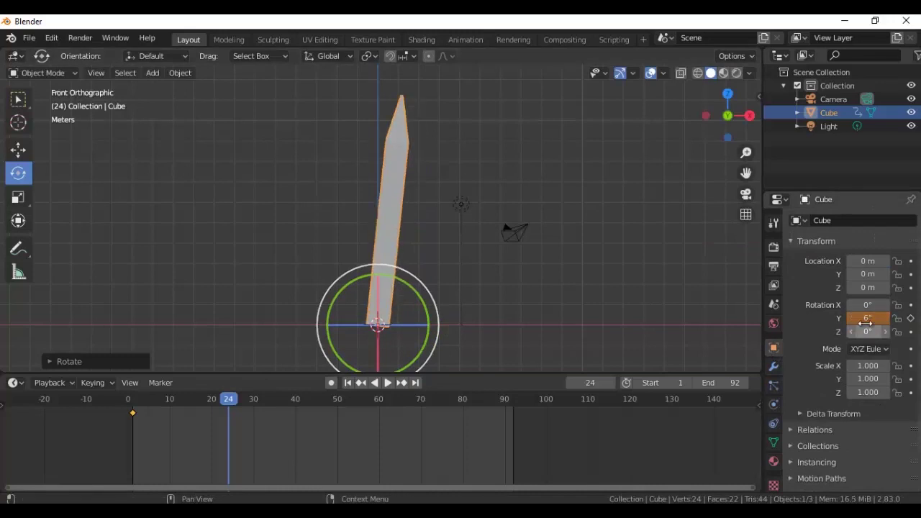
{"action": "right_click", "coordinate": [866, 320]}
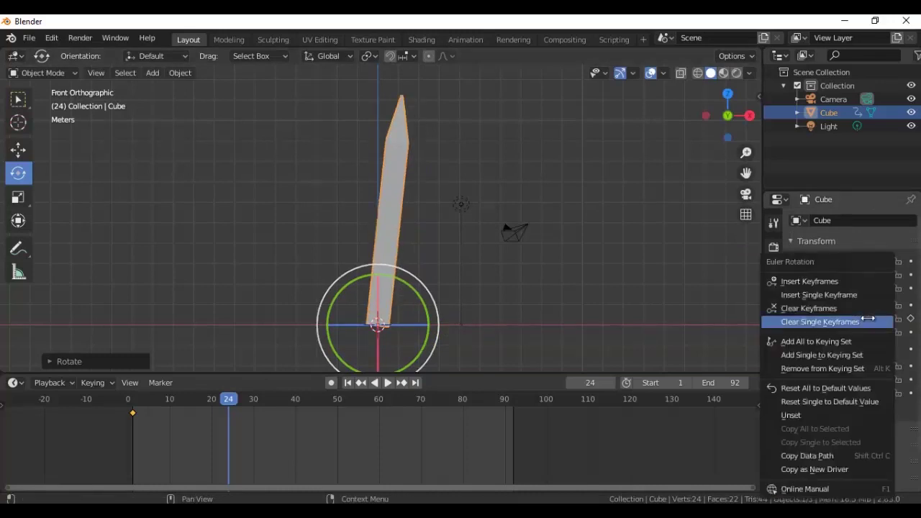
{"action": "left_click", "coordinate": [834, 295]}
Replay the tilt from the start and extend the scene end to frame 134.
{"action": "left_click_drag", "start_coordinate": [227, 398], "coordinate": [118, 397]}
{"action": "key", "text": "space"}
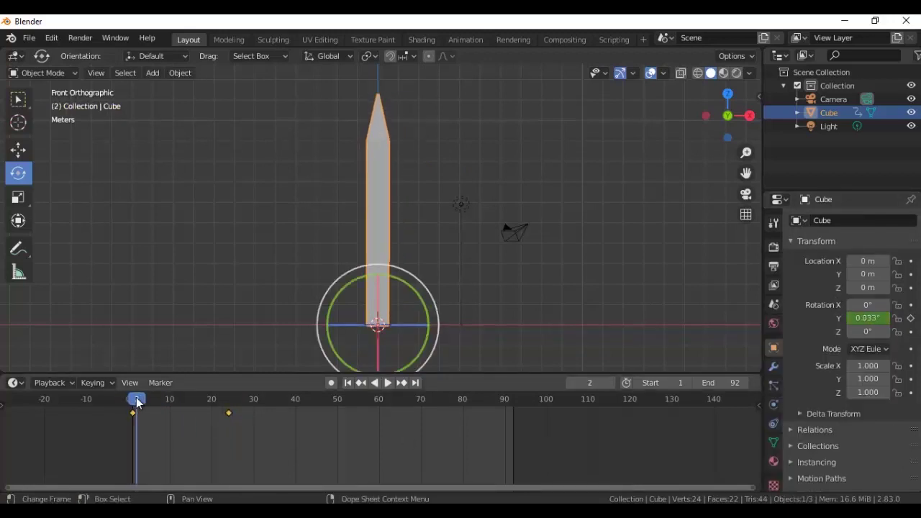
{"action": "key", "text": "space"}
{"action": "key", "text": "space"}
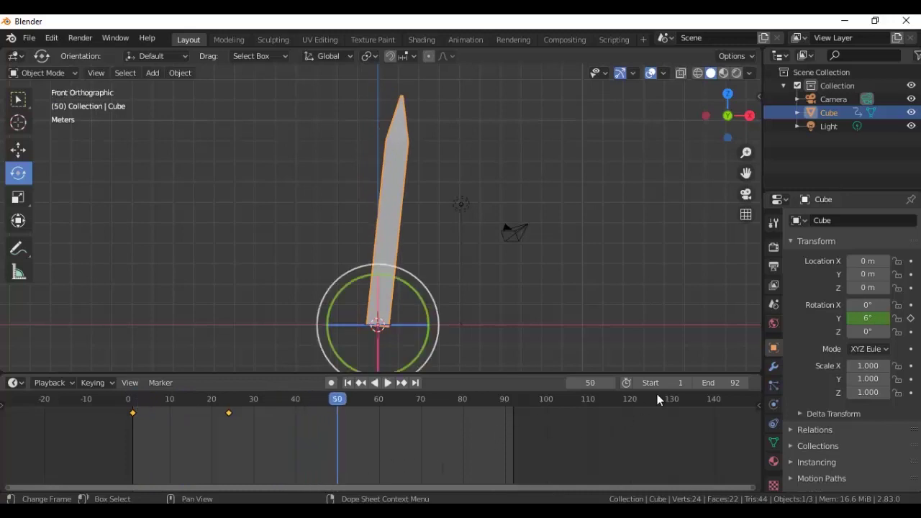
{"action": "left_click_drag", "start_coordinate": [726, 382], "coordinate": [759, 382]}
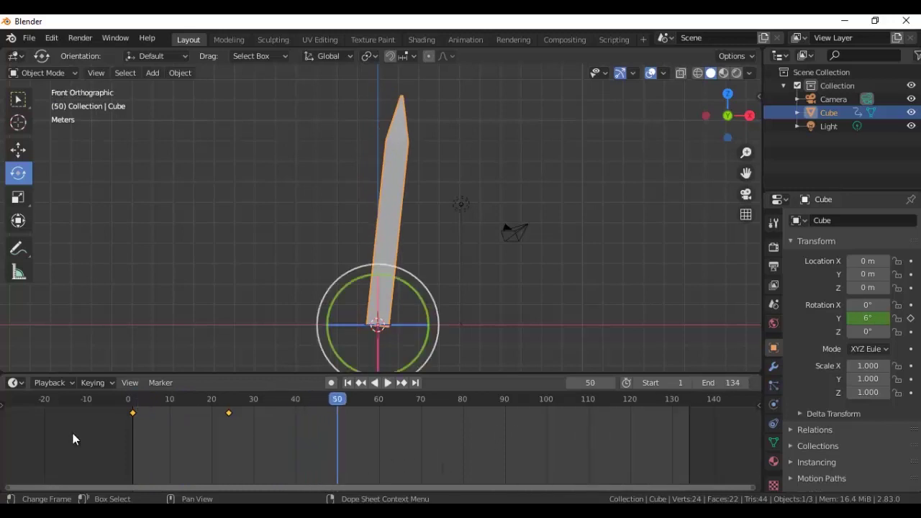
{"action": "left_click", "coordinate": [16, 382]}
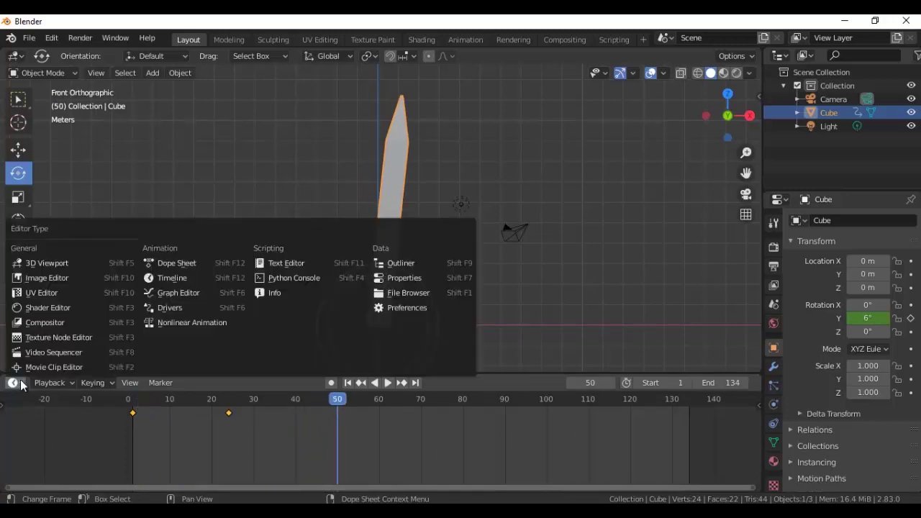
Turn the timeline into an enlarged Graph Editor and give the rotation keys Vector handles.
{"action": "left_click", "coordinate": [173, 293]}
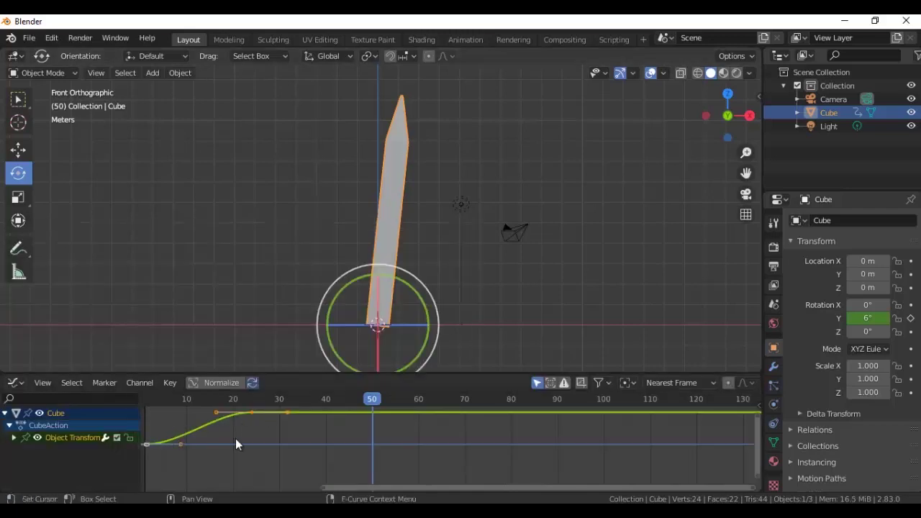
{"action": "key", "text": "Home"}
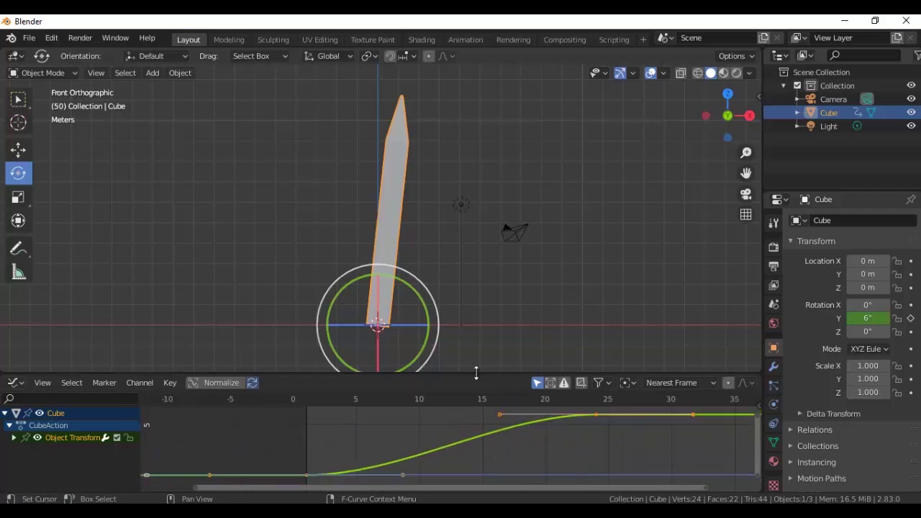
{"action": "left_click_drag", "start_coordinate": [475, 373], "coordinate": [478, 310]}
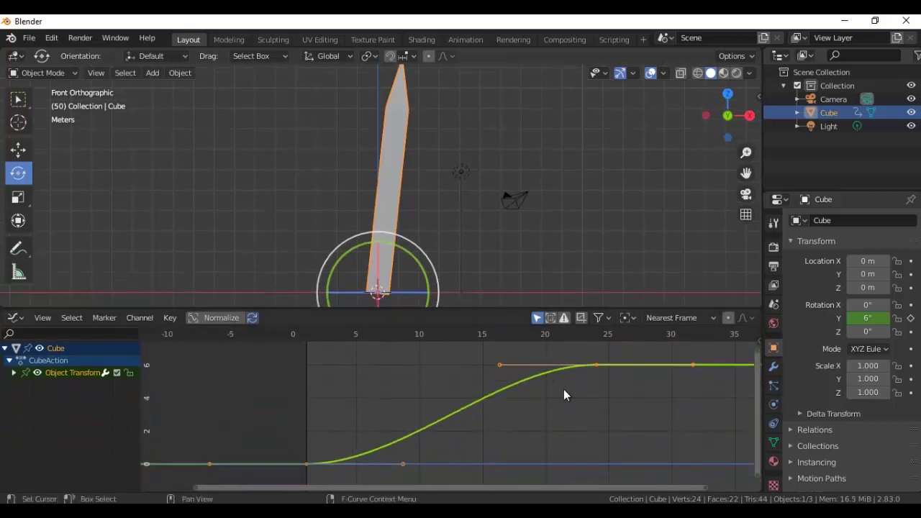
{"action": "left_click", "coordinate": [170, 319]}
{"action": "mouse_move", "coordinate": [251, 119]}
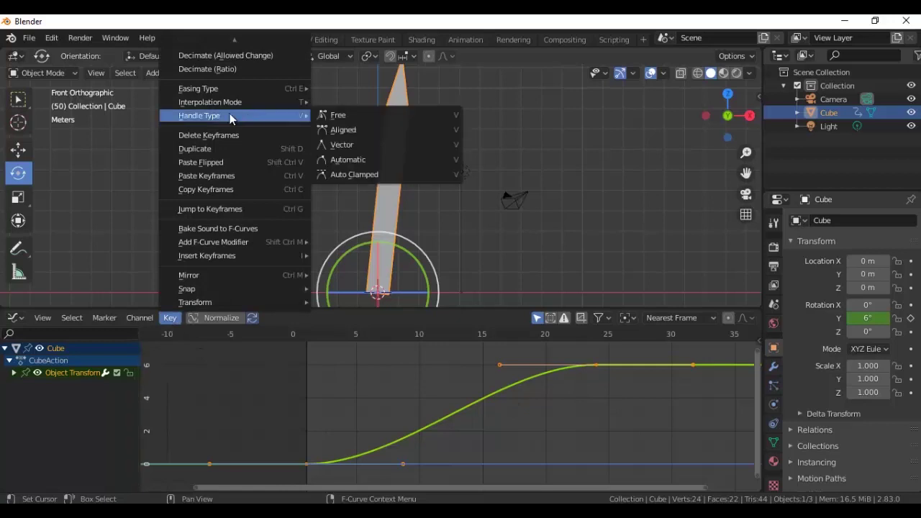
{"action": "left_click", "coordinate": [376, 145]}
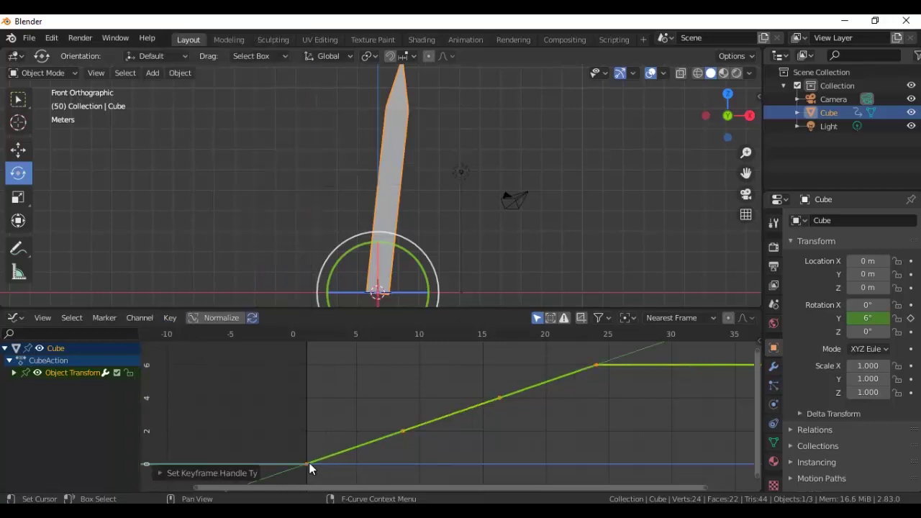
Replay from frame 1, select the Y Euler Rotation channel under Object Transforms, and show the sidebar.
{"action": "left_click", "coordinate": [303, 336]}
{"action": "key", "text": "space"}
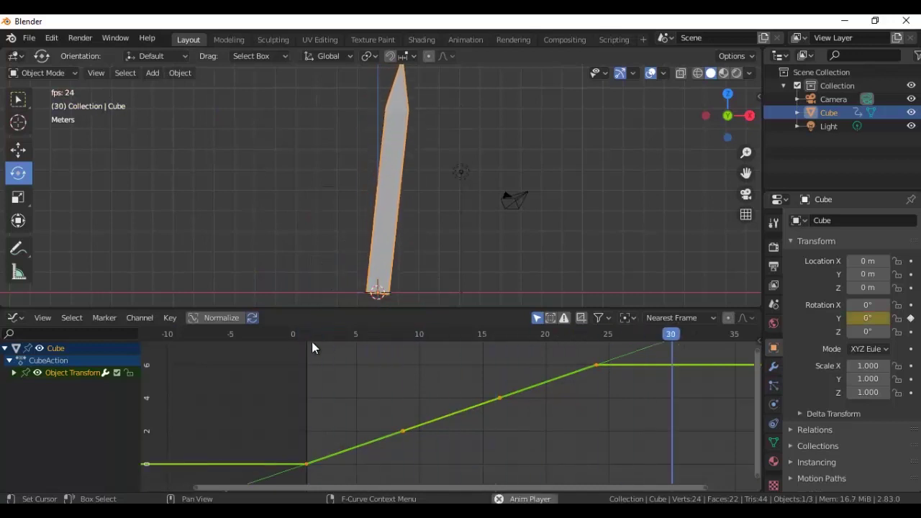
{"action": "key", "text": "space"}
{"action": "left_click", "coordinate": [14, 373]}
{"action": "left_click", "coordinate": [52, 383]}
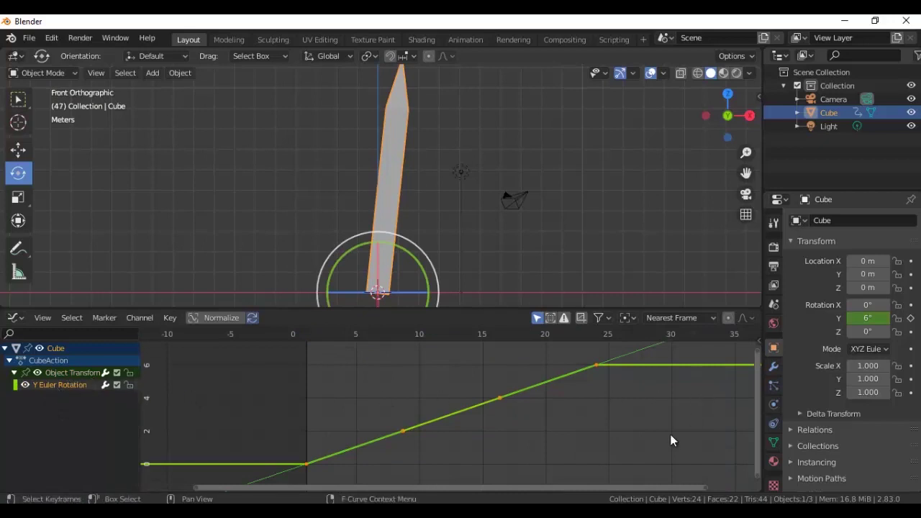
{"action": "key", "text": "n"}
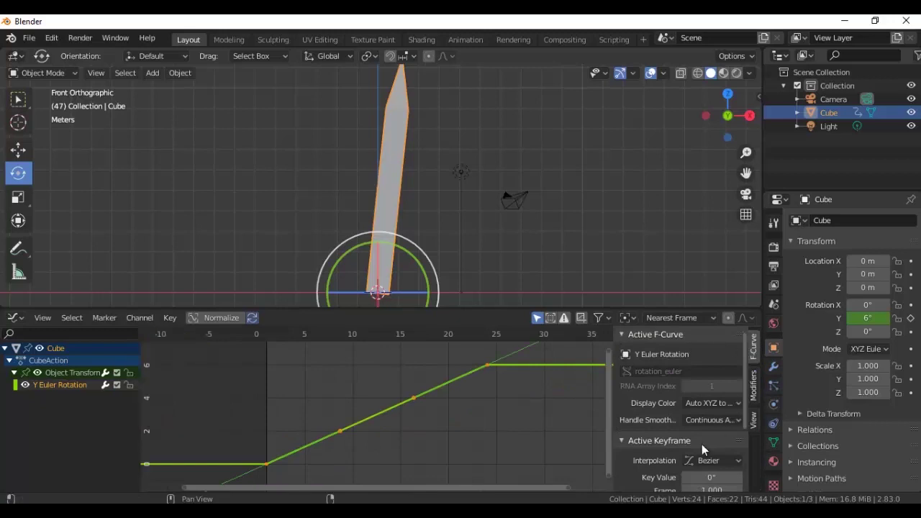
{"action": "key", "text": "n"}
{"action": "key", "text": "n"}
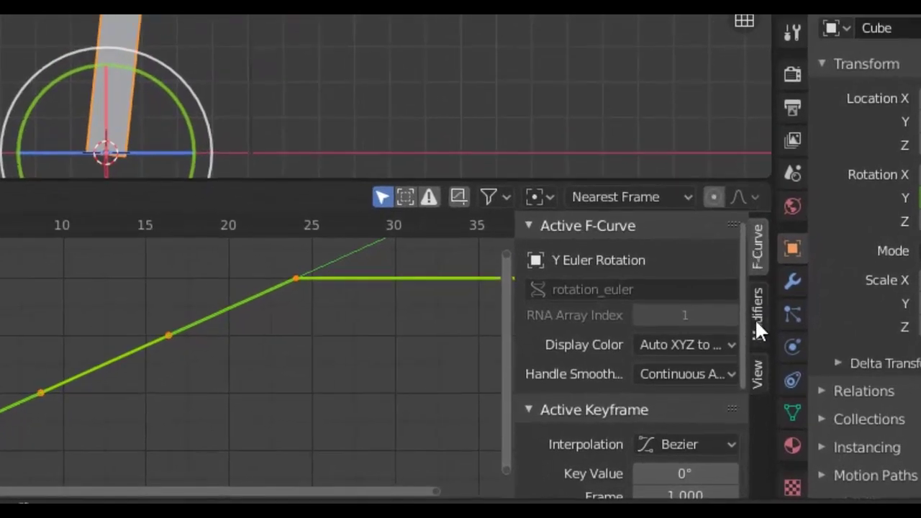
Add a Cycles modifier to the Y Euler Rotation curve and play the repeating tilt from the start.
{"action": "left_click", "coordinate": [756, 329]}
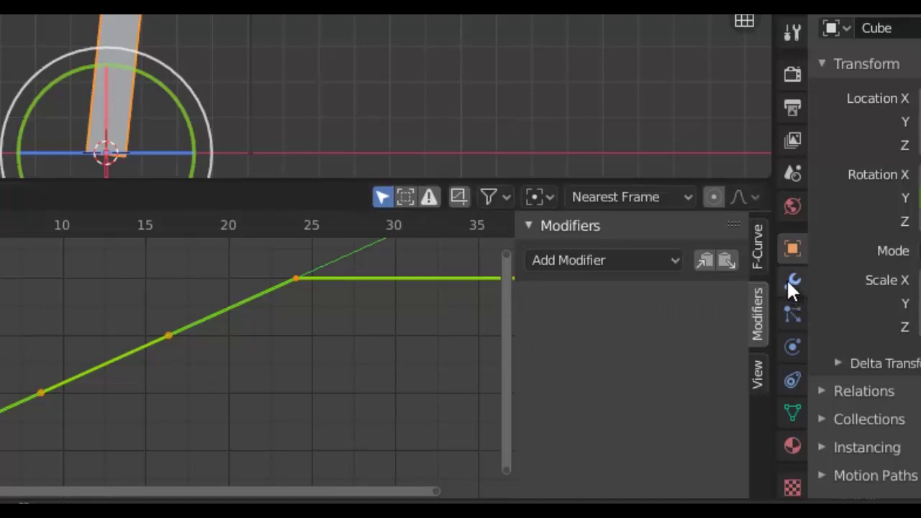
{"action": "left_click", "coordinate": [678, 260]}
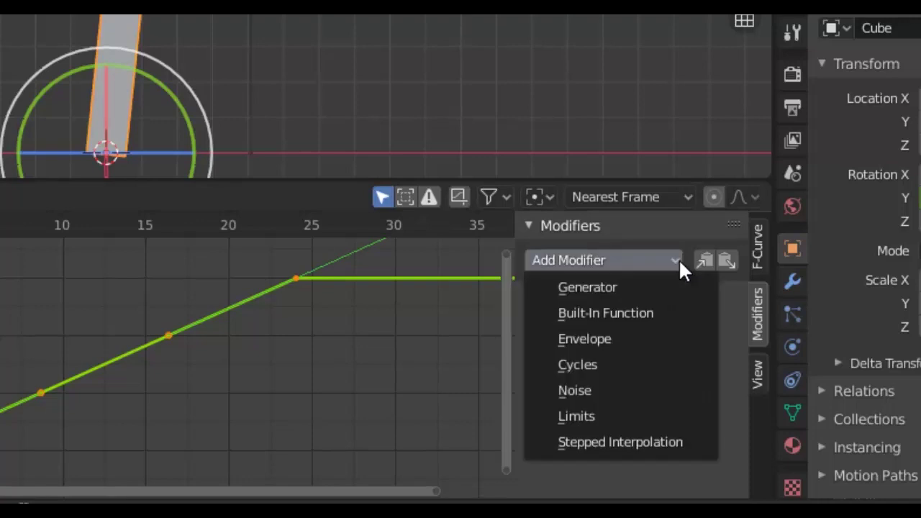
{"action": "left_click", "coordinate": [600, 364]}
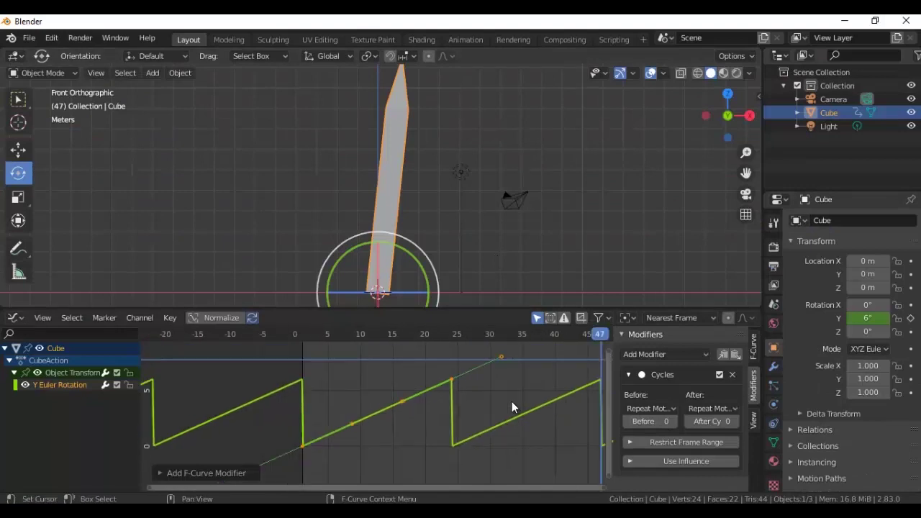
{"action": "scroll", "coordinate": [511, 407], "scroll_direction": "down", "scroll_amount": 5}
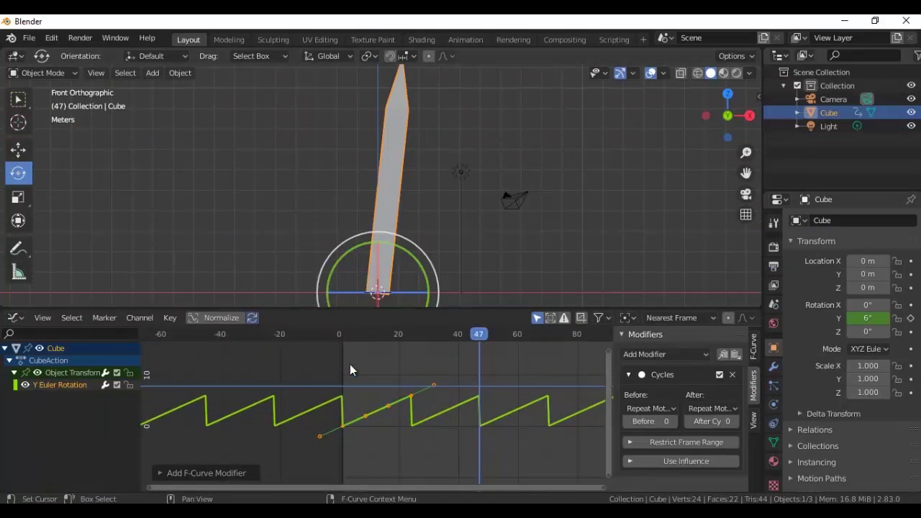
{"action": "left_click", "coordinate": [344, 333]}
{"action": "scroll", "coordinate": [456, 235], "scroll_direction": "down", "scroll_amount": 5}
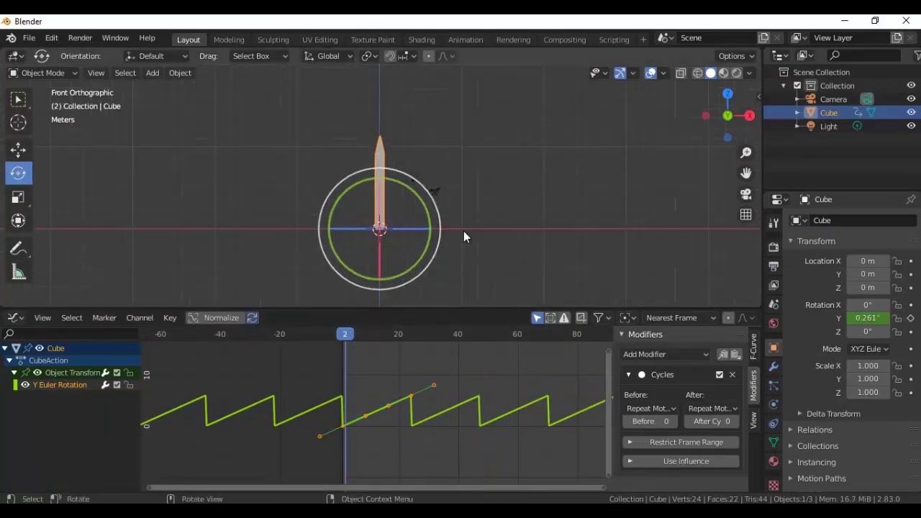
{"action": "key", "text": "space"}
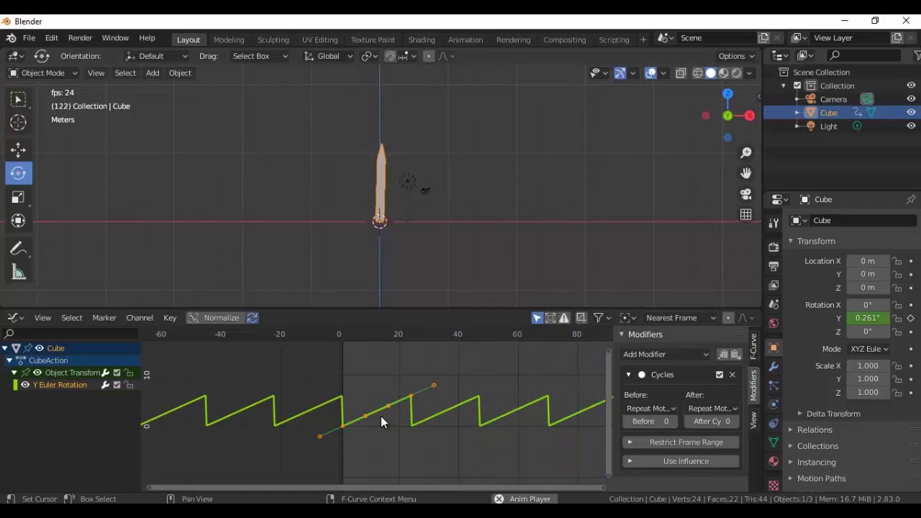
{"action": "key", "text": "space"}
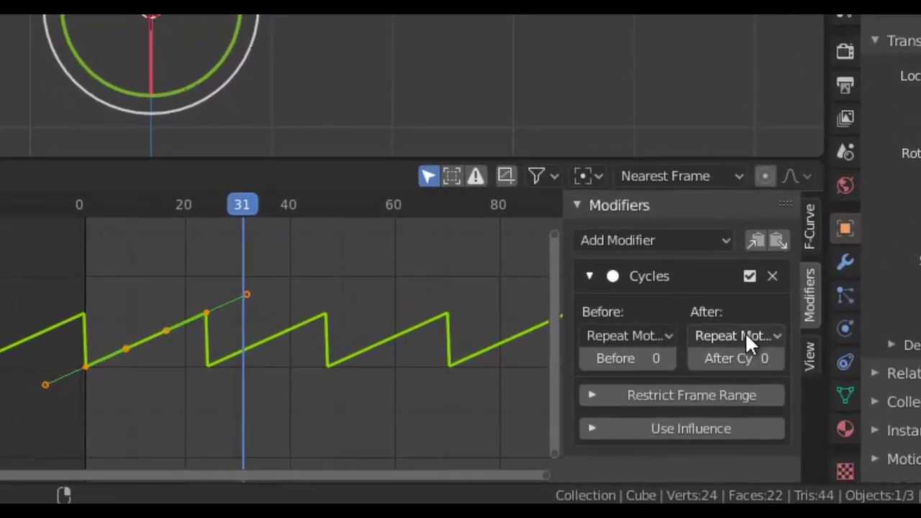
Set the Cycles modifier's After mode to Repeat with Offset and replay the animation from frame 1.
{"action": "left_click", "coordinate": [745, 379]}
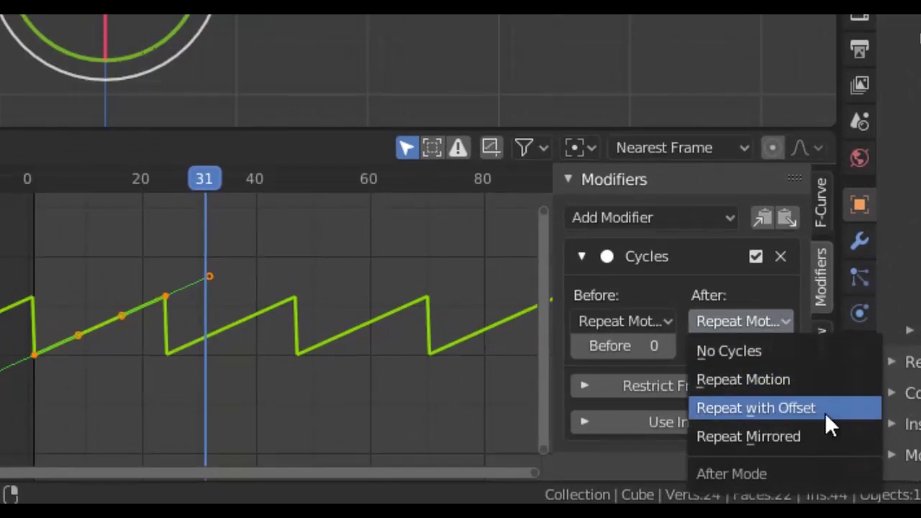
{"action": "left_click", "coordinate": [825, 410]}
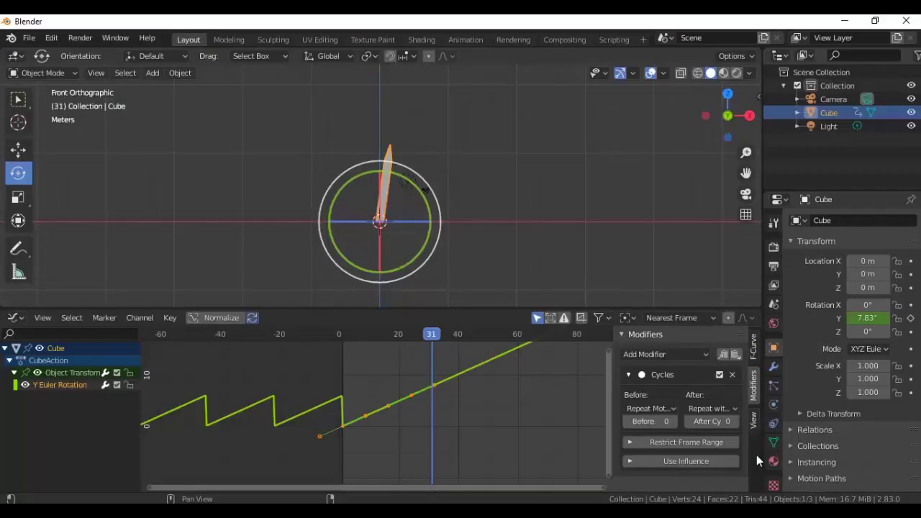
{"action": "left_click", "coordinate": [342, 335]}
{"action": "key", "text": "space"}
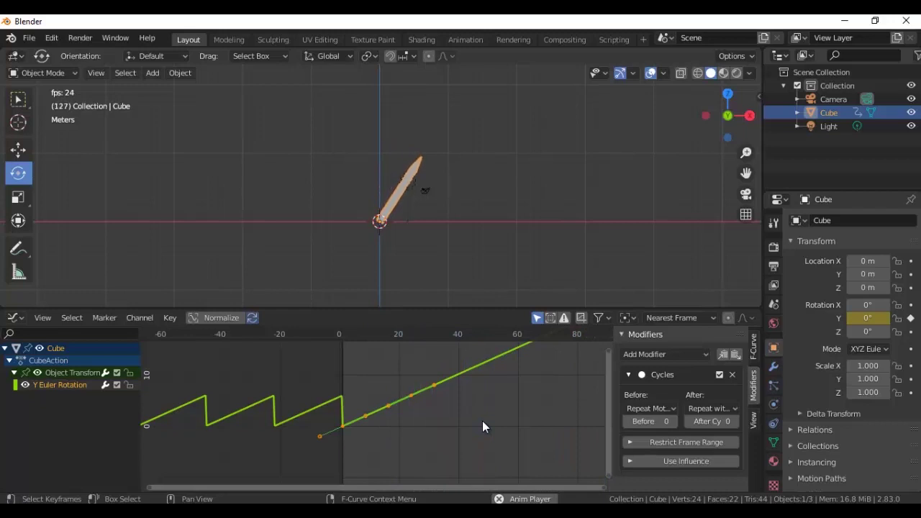
{"action": "key", "text": "Escape"}
{"action": "left_click", "coordinate": [512, 420]}
{"action": "key", "text": "n"}
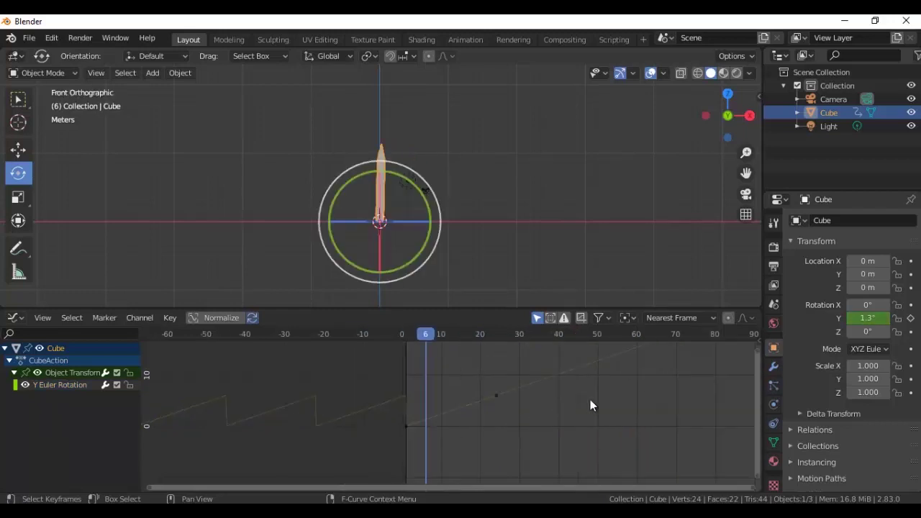
In the Timeline, extend the scene end to frame 156, then return to the Graph Editor's rotation curve.
{"action": "left_click", "coordinate": [21, 317]}
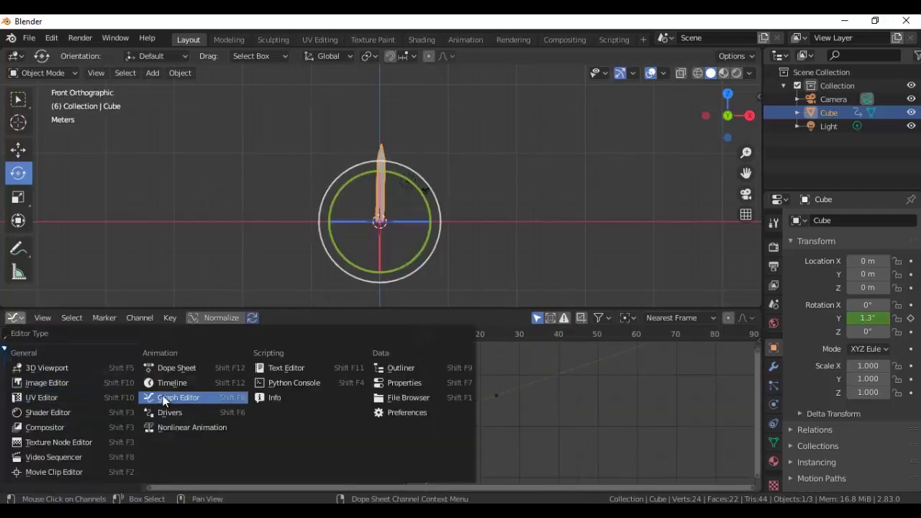
{"action": "left_click", "coordinate": [205, 383]}
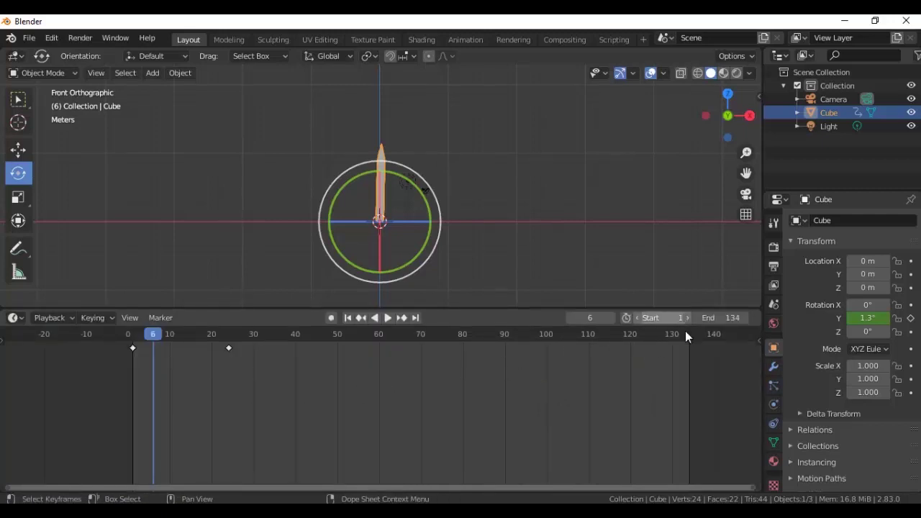
{"action": "left_click_drag", "start_coordinate": [720, 317], "coordinate": [748, 317]}
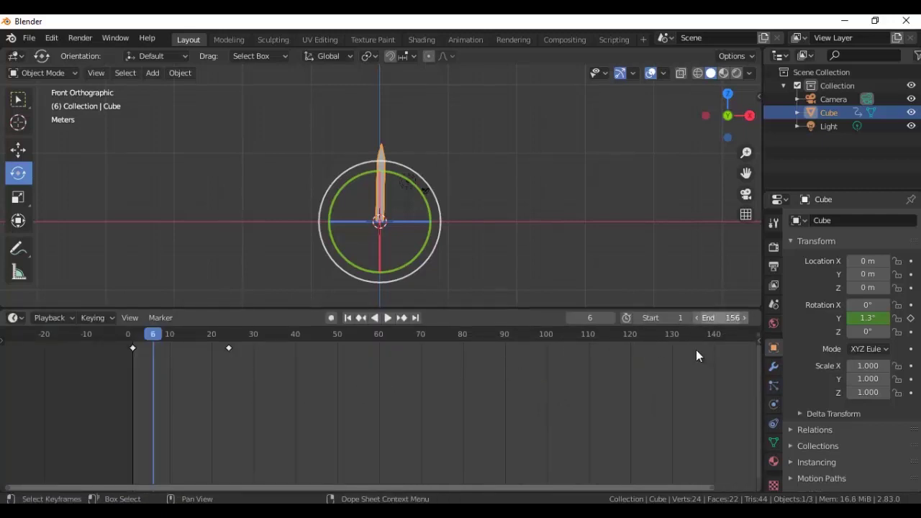
{"action": "key", "text": "space"}
{"action": "scroll", "coordinate": [214, 337], "scroll_direction": "down", "scroll_amount": 3}
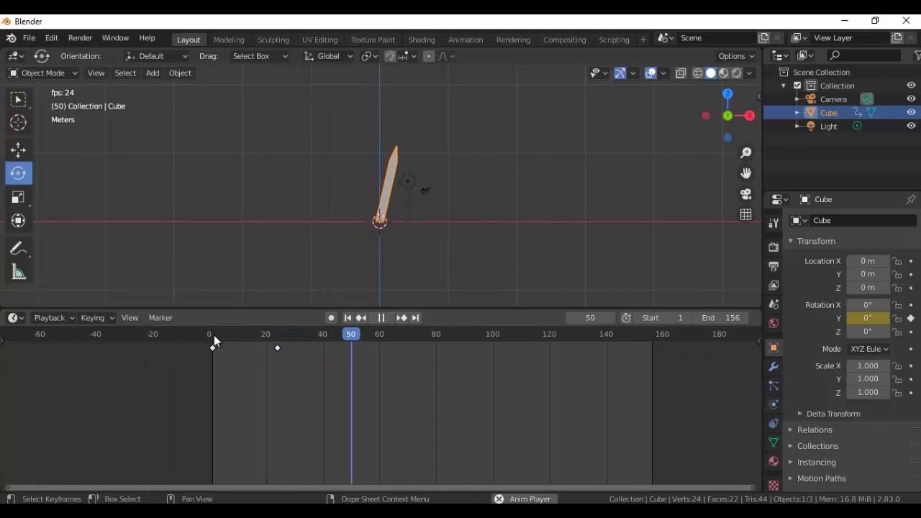
{"action": "key", "text": "space"}
{"action": "left_click", "coordinate": [16, 318]}
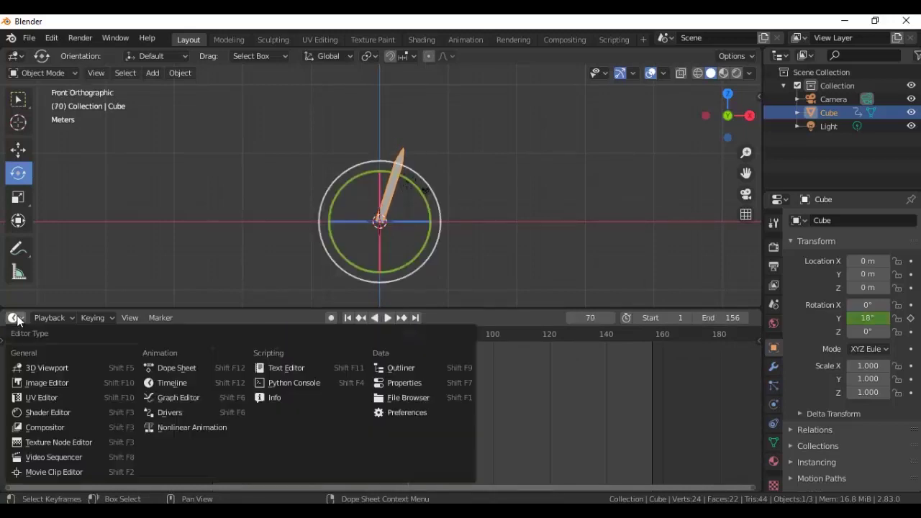
{"action": "left_click", "coordinate": [172, 397]}
{"action": "left_click", "coordinate": [496, 397]}
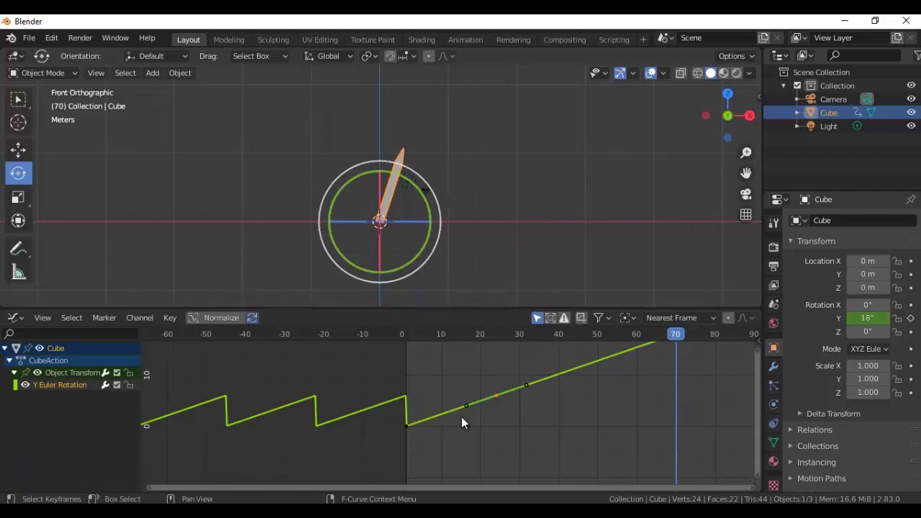
Switch all Y rotation keyframes to Constant interpolation and play the stepped rotation from frame 1.
{"action": "key", "text": "a"}
{"action": "left_click", "coordinate": [167, 319]}
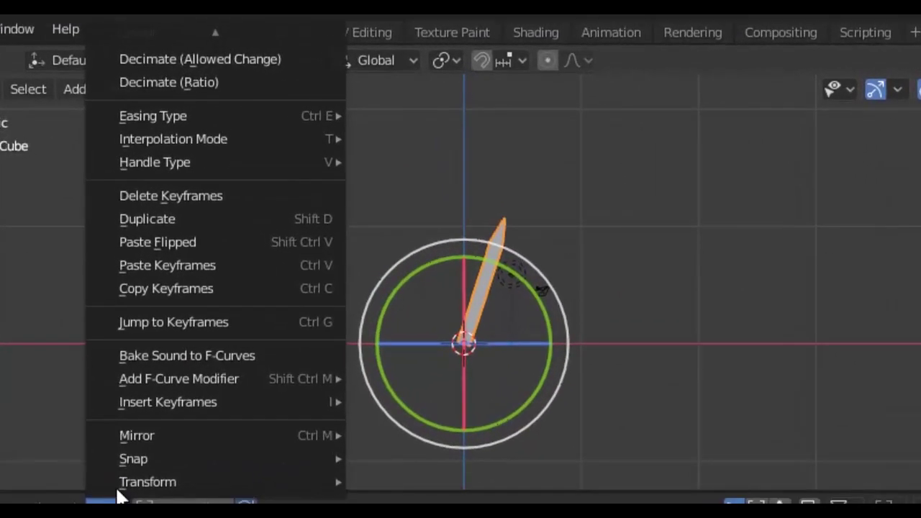
{"action": "mouse_move", "coordinate": [234, 104]}
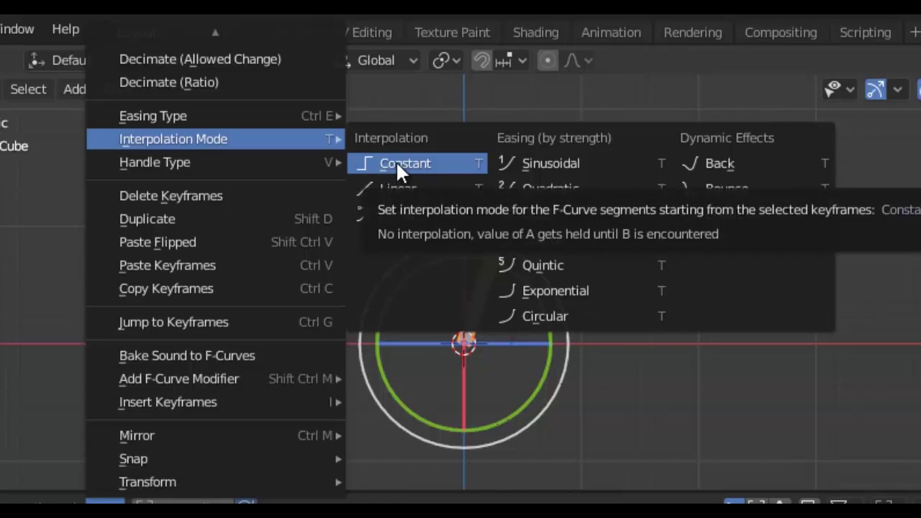
{"action": "left_click", "coordinate": [454, 169]}
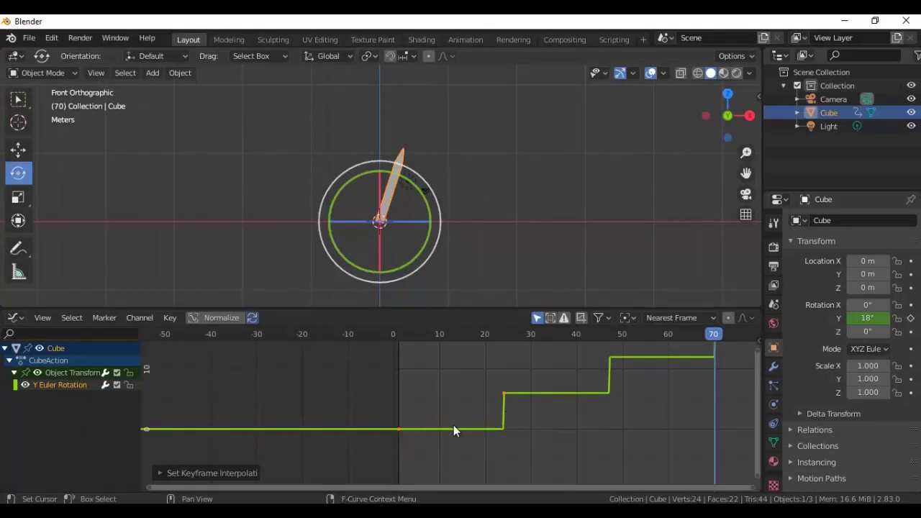
{"action": "left_click", "coordinate": [400, 333]}
{"action": "key", "text": "space"}
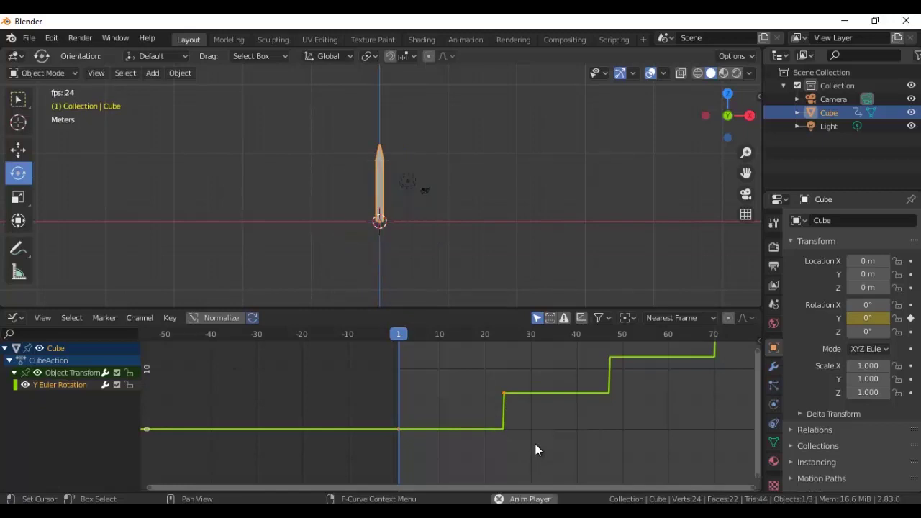